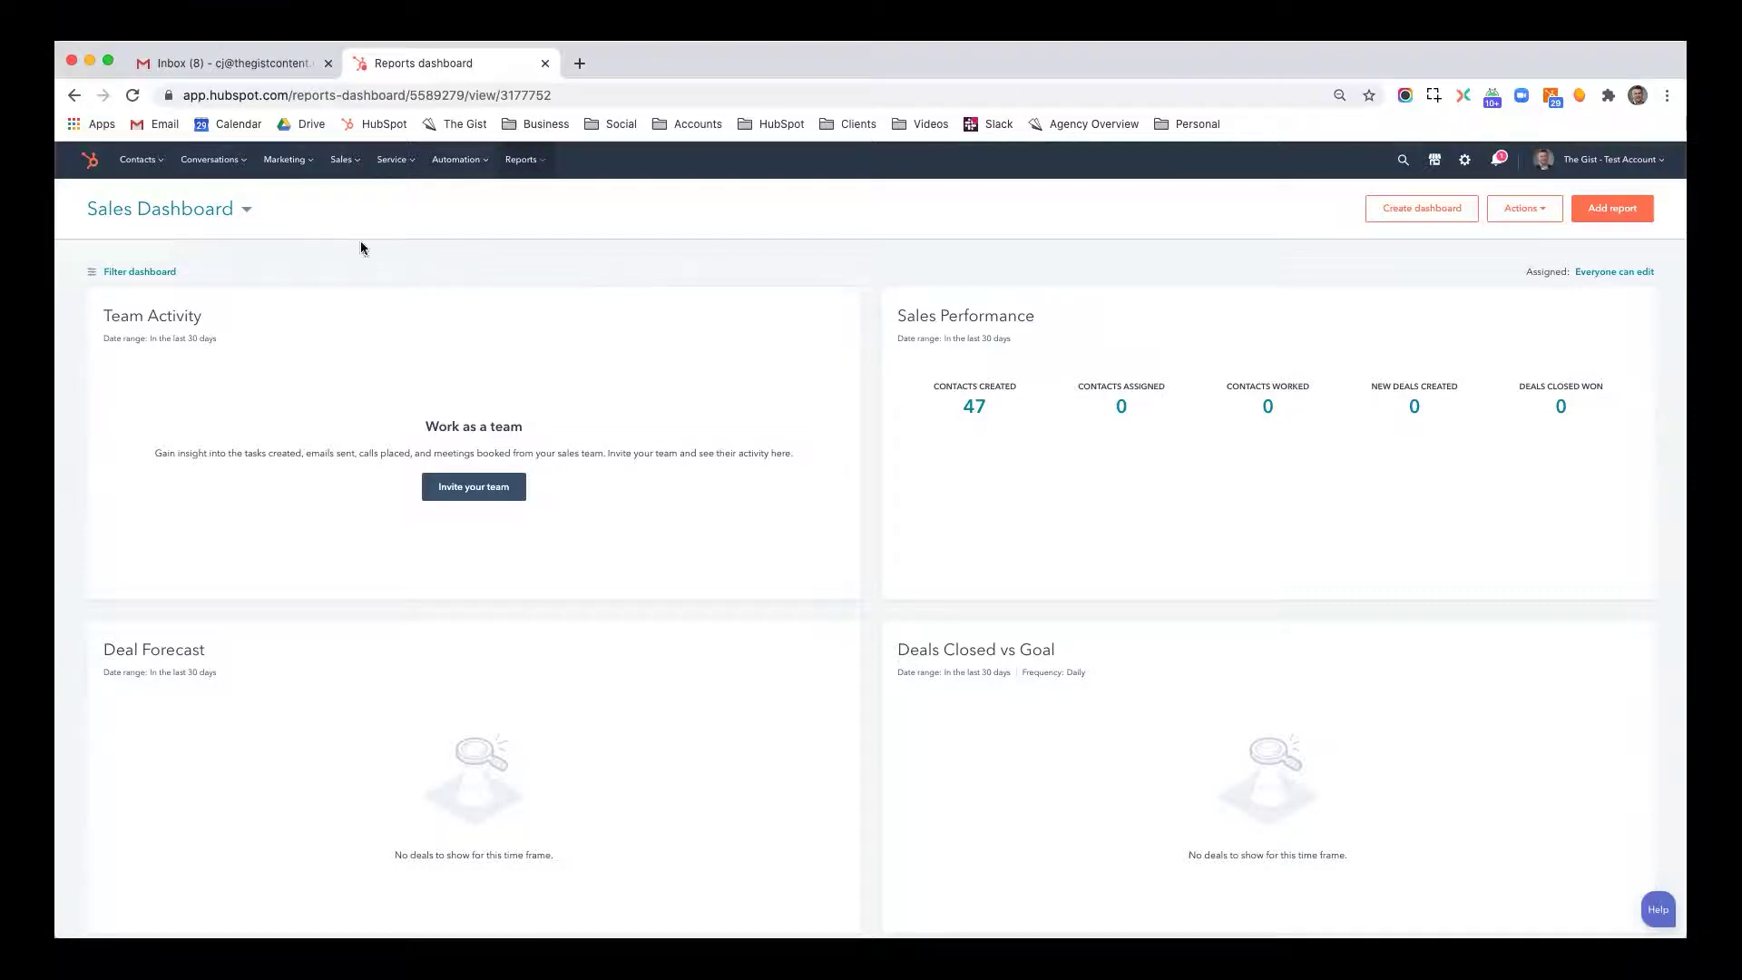
Bring up the Contacts dropdown in the top navigation bar
mouse_move(143, 160)
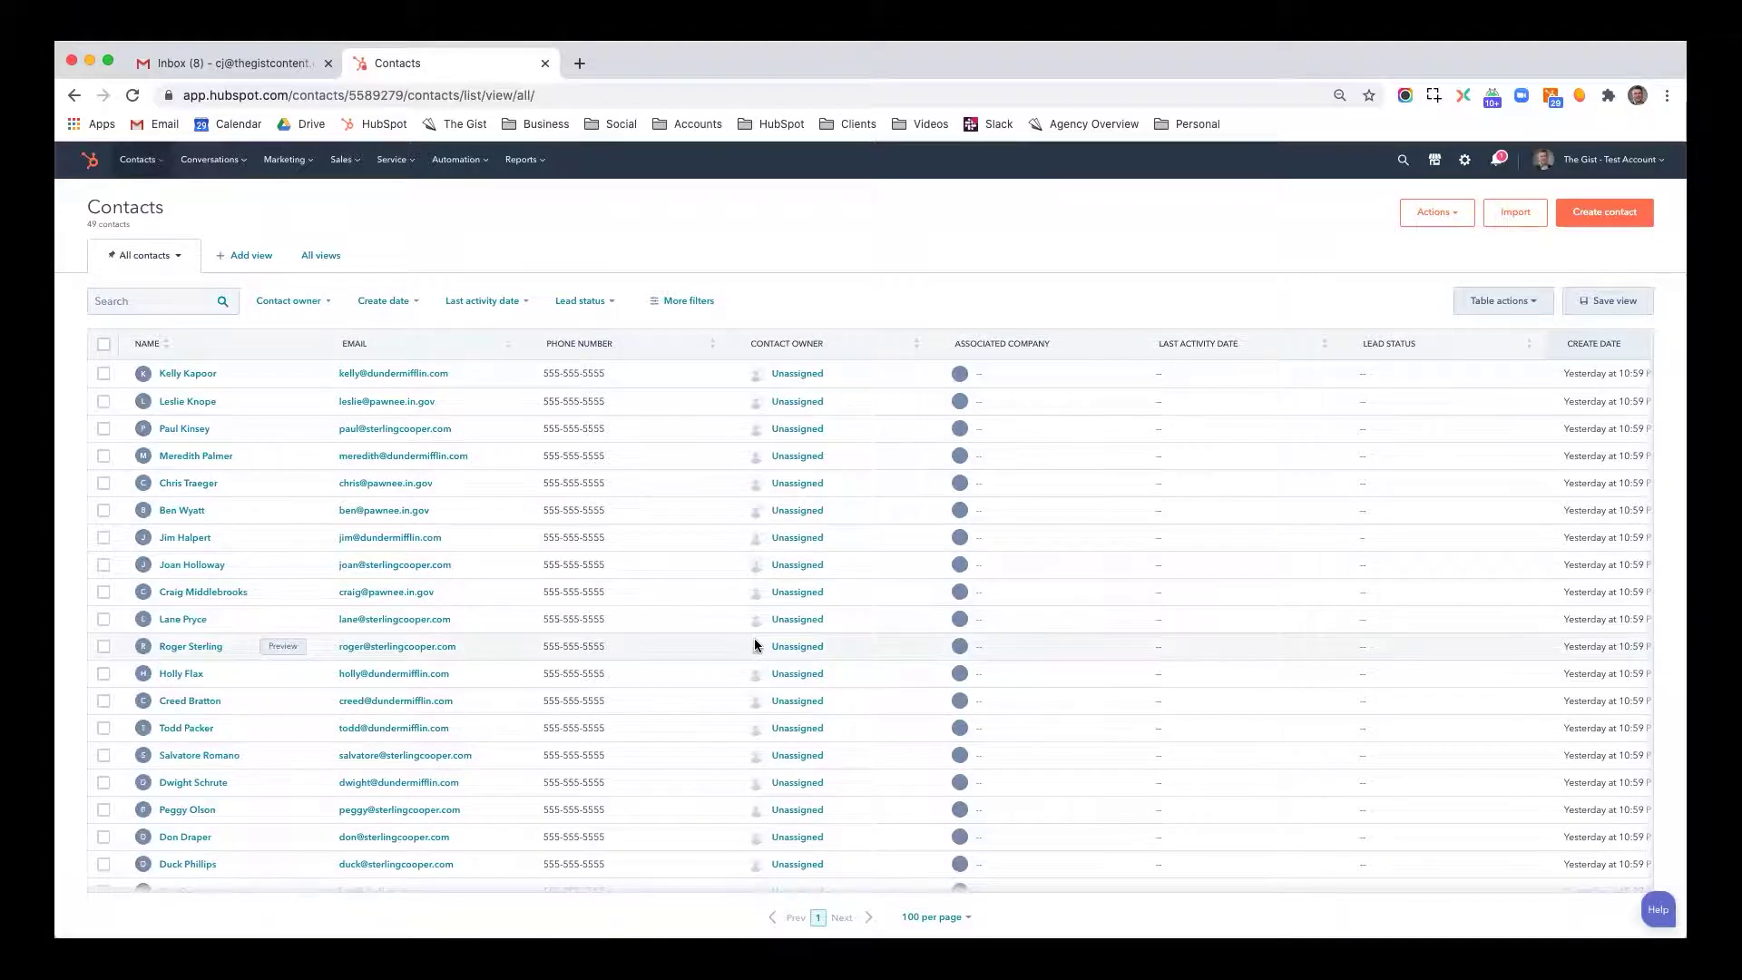
Scroll up and down through the table of 49 unassigned contacts
scroll(754, 645, down, 5)
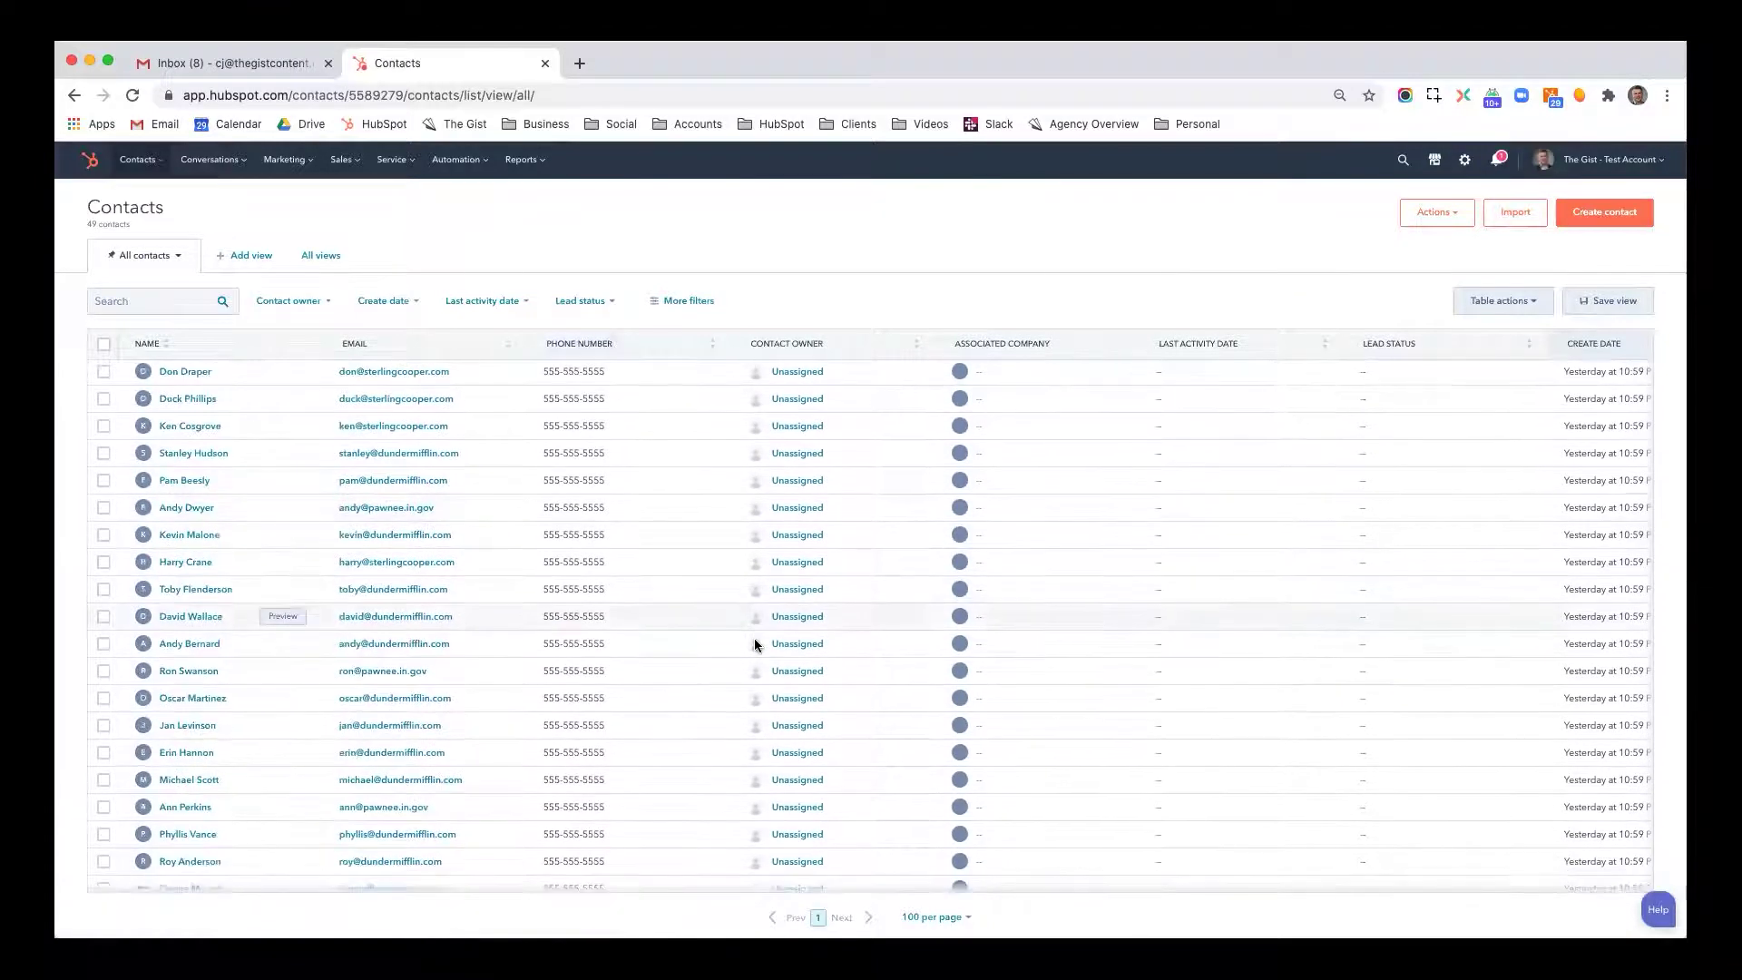
scroll(754, 645, up, 3)
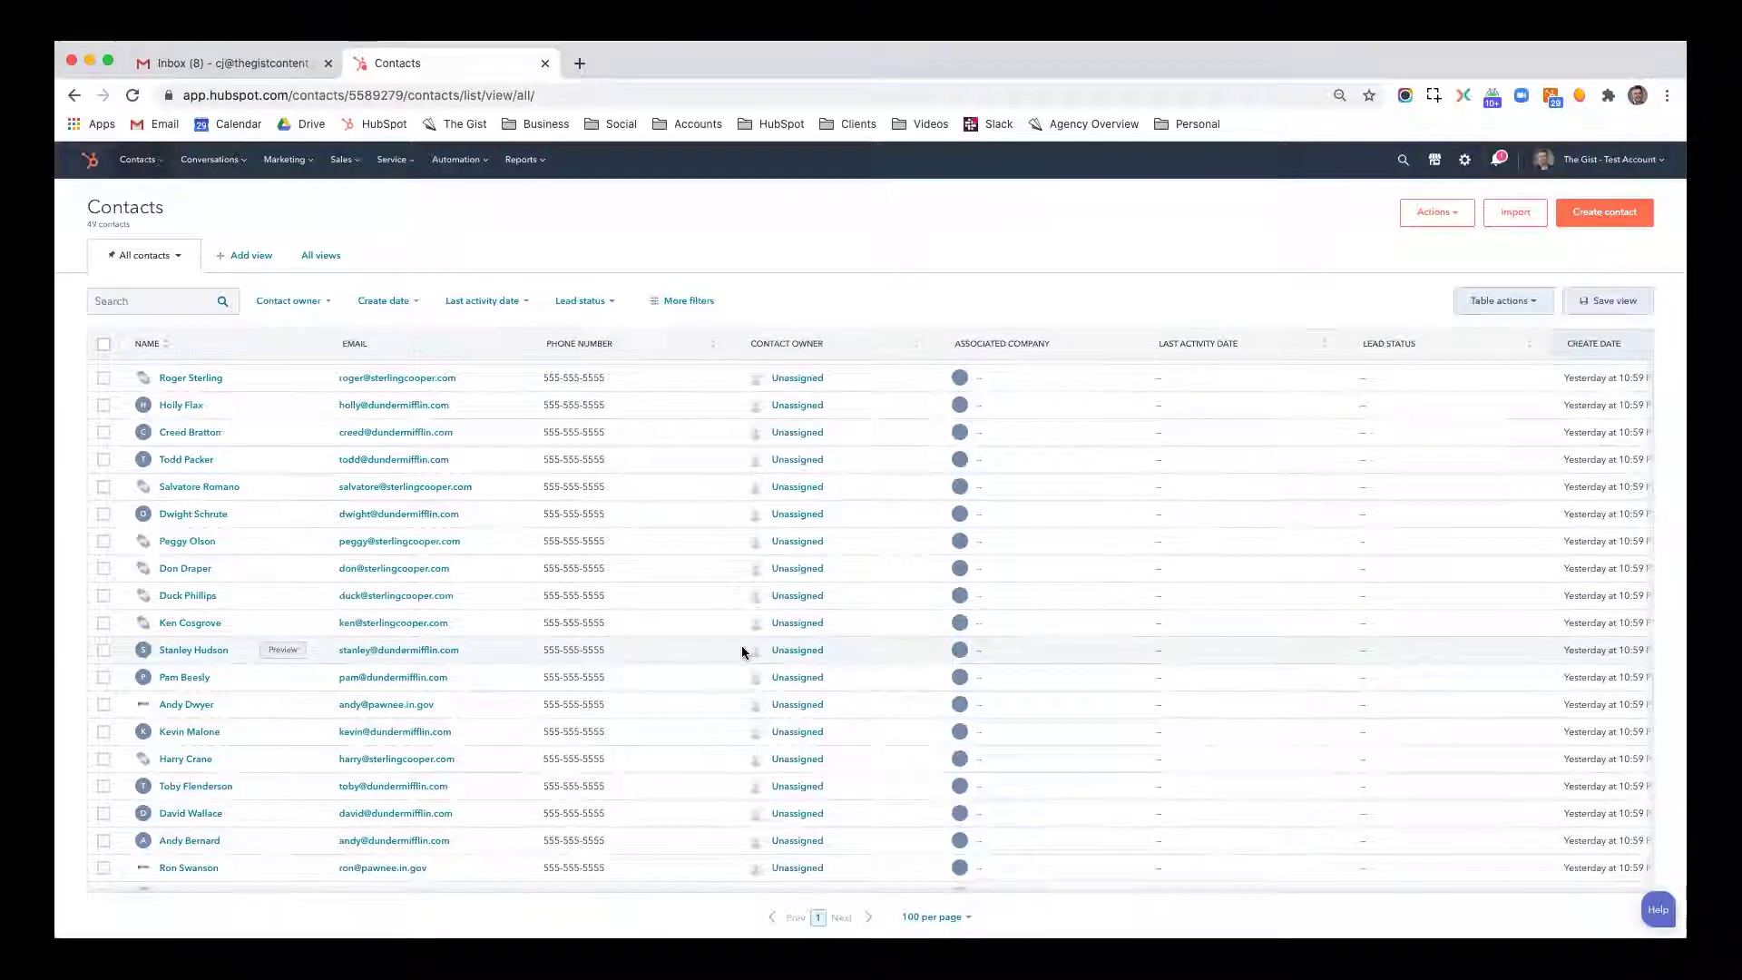
scroll(744, 650, down, 3)
scroll(742, 650, up, 5)
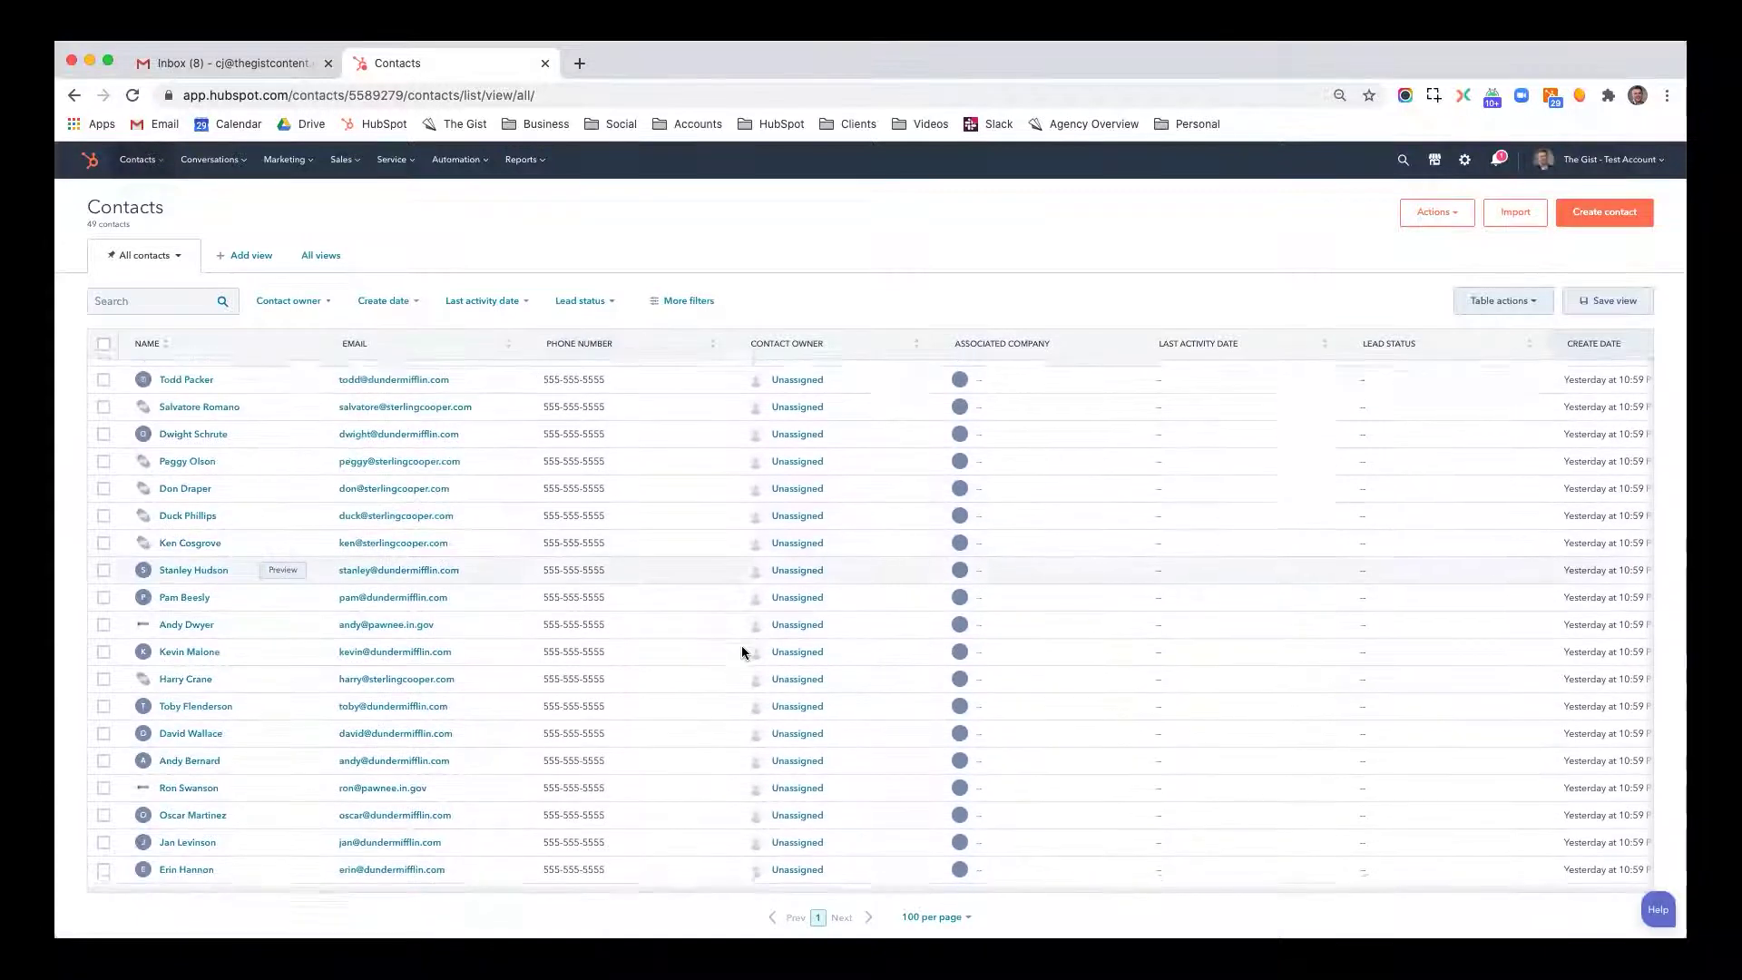
scroll(742, 652, up, 5)
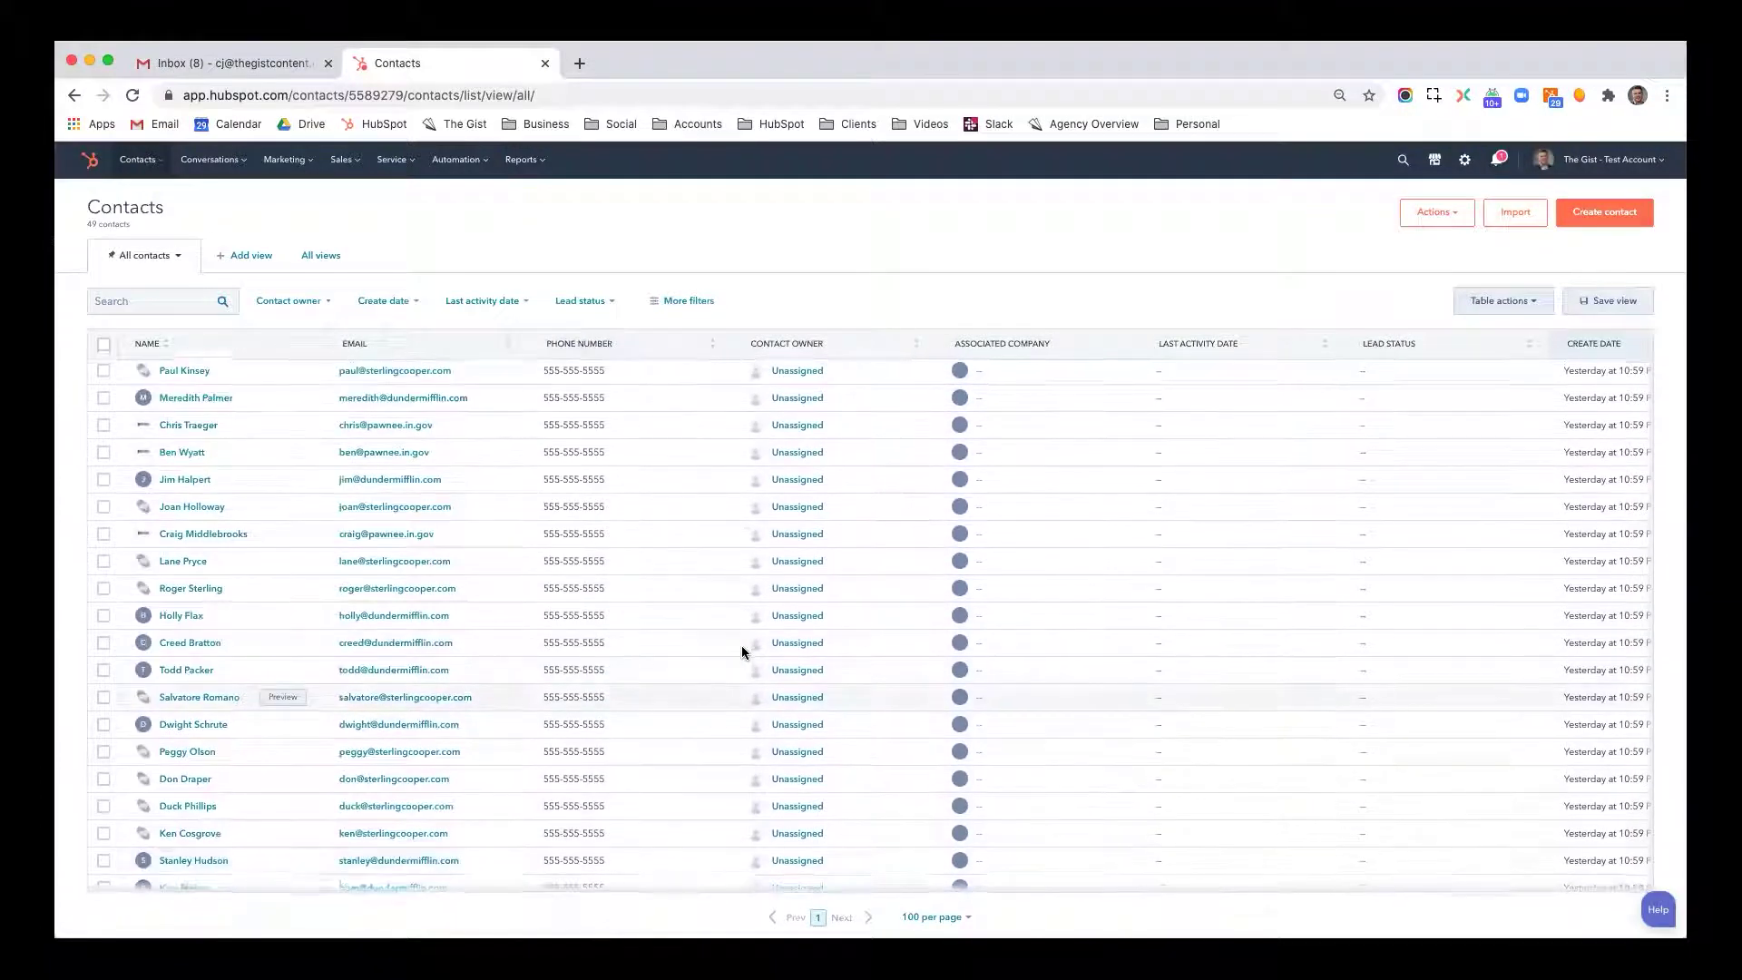
scroll(742, 652, down, 5)
scroll(742, 651, up, 3)
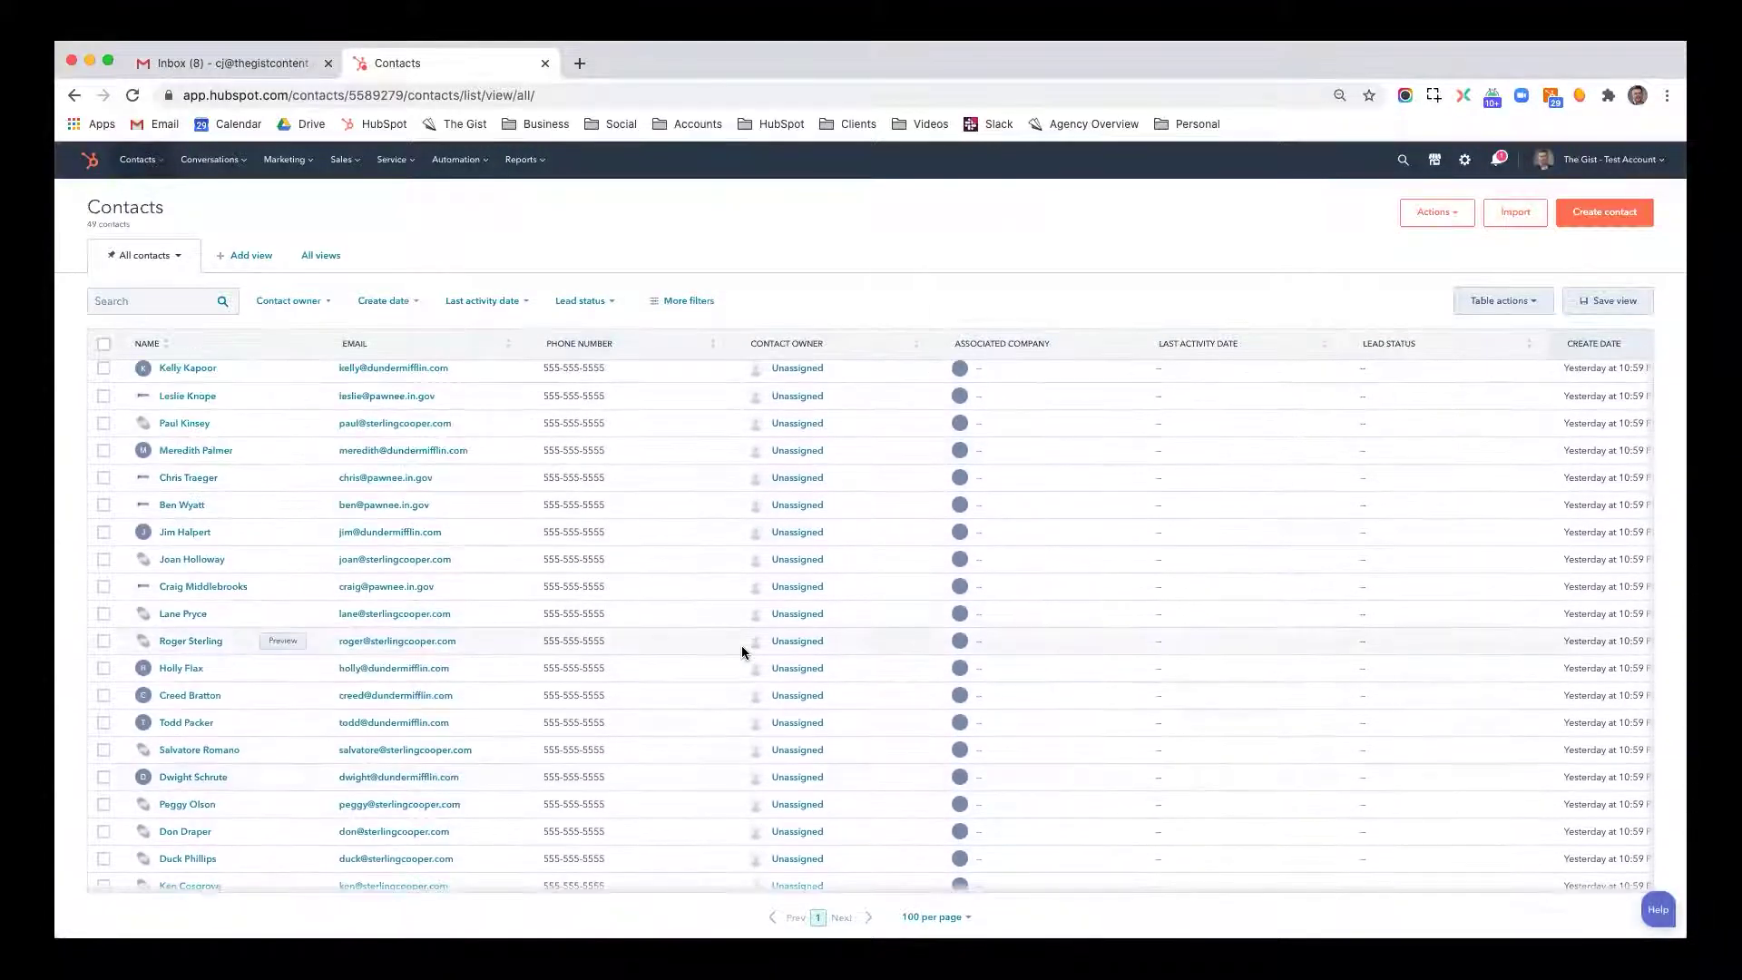
scroll(743, 652, up, 2)
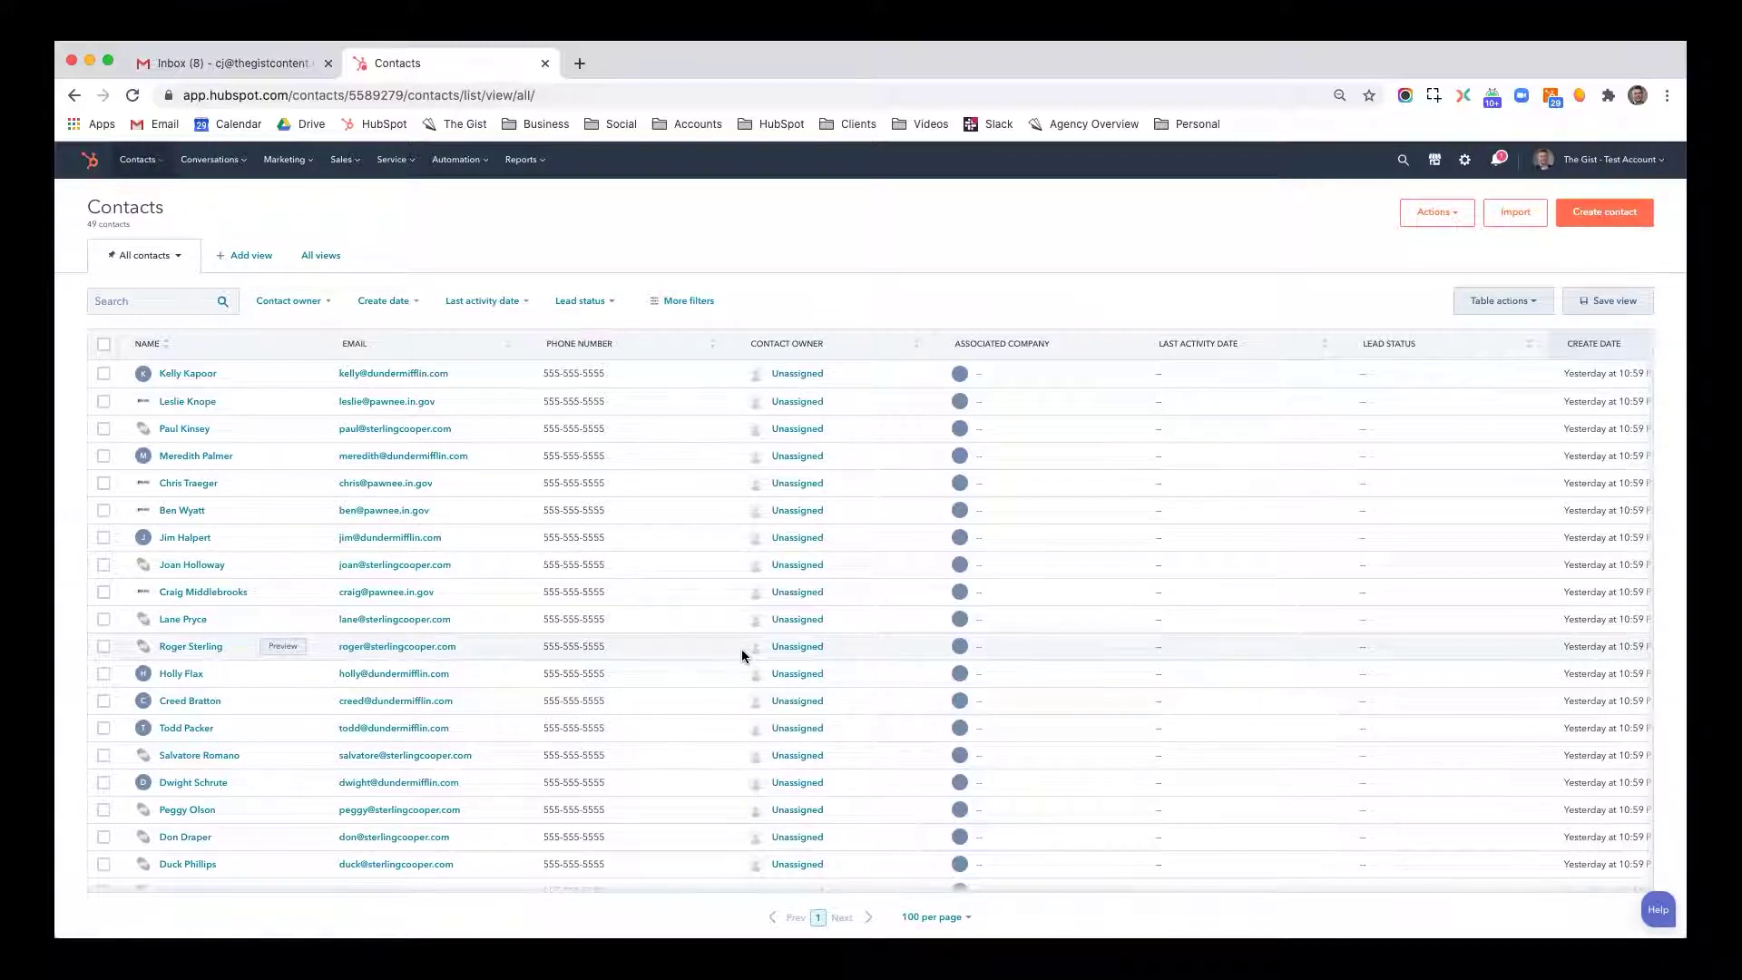
click(176, 300)
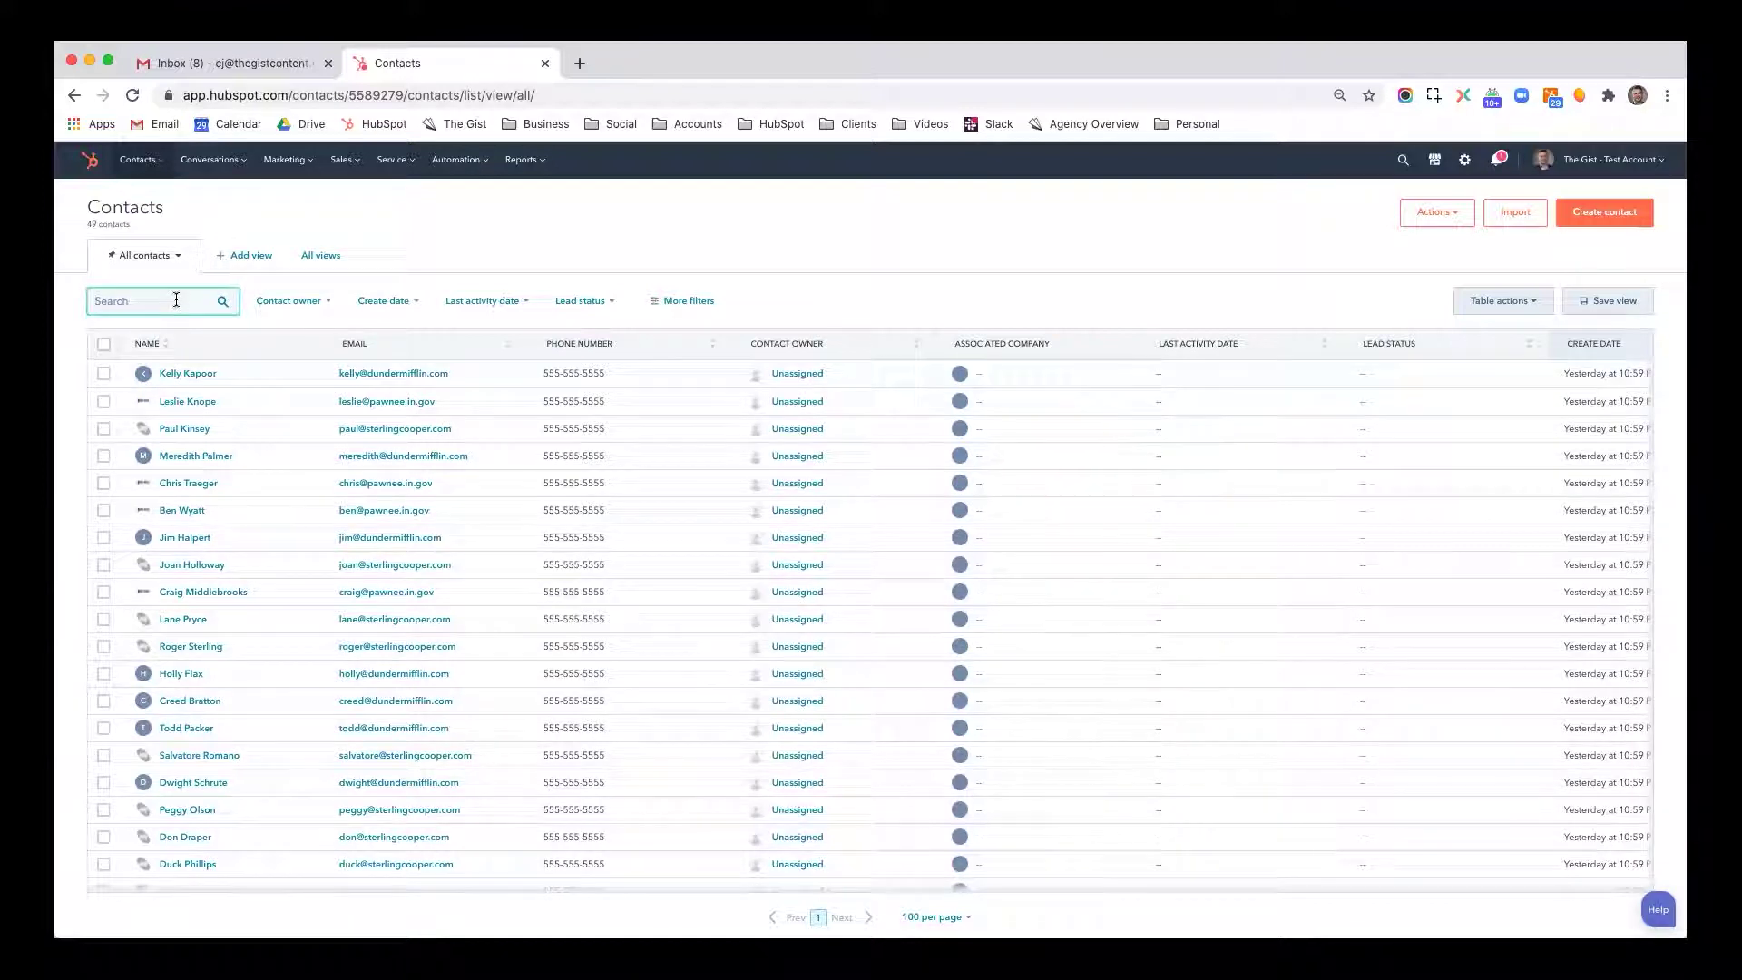
text(@)
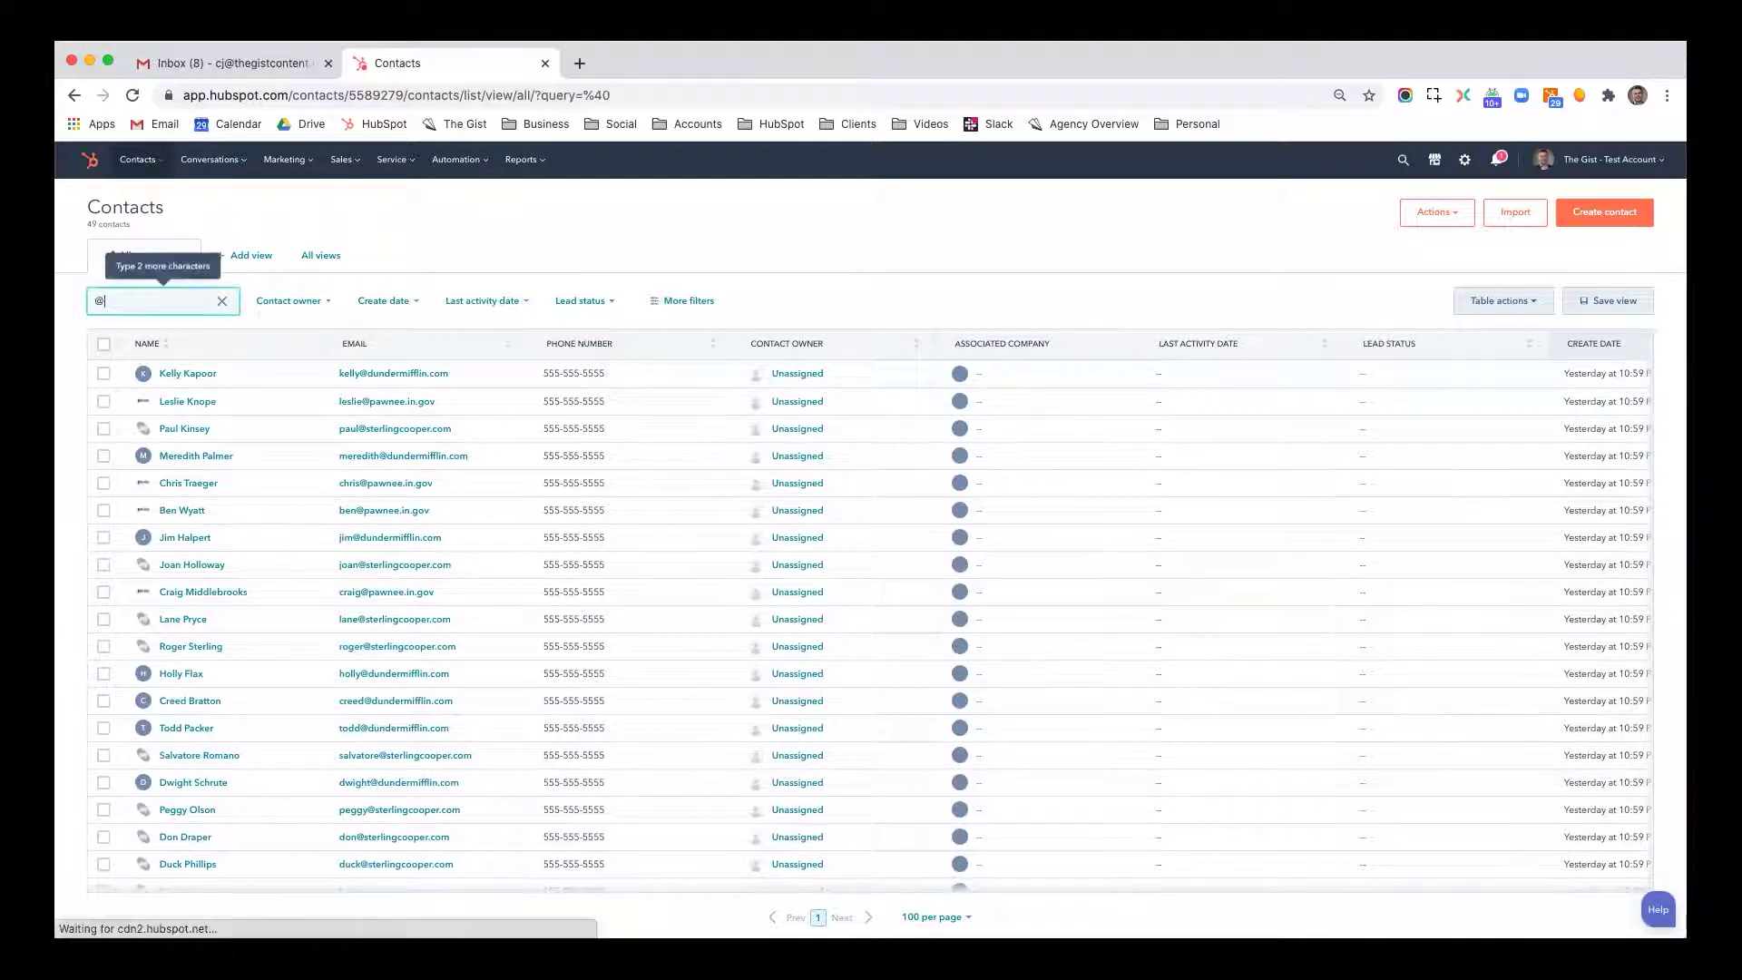
text(dunderm)
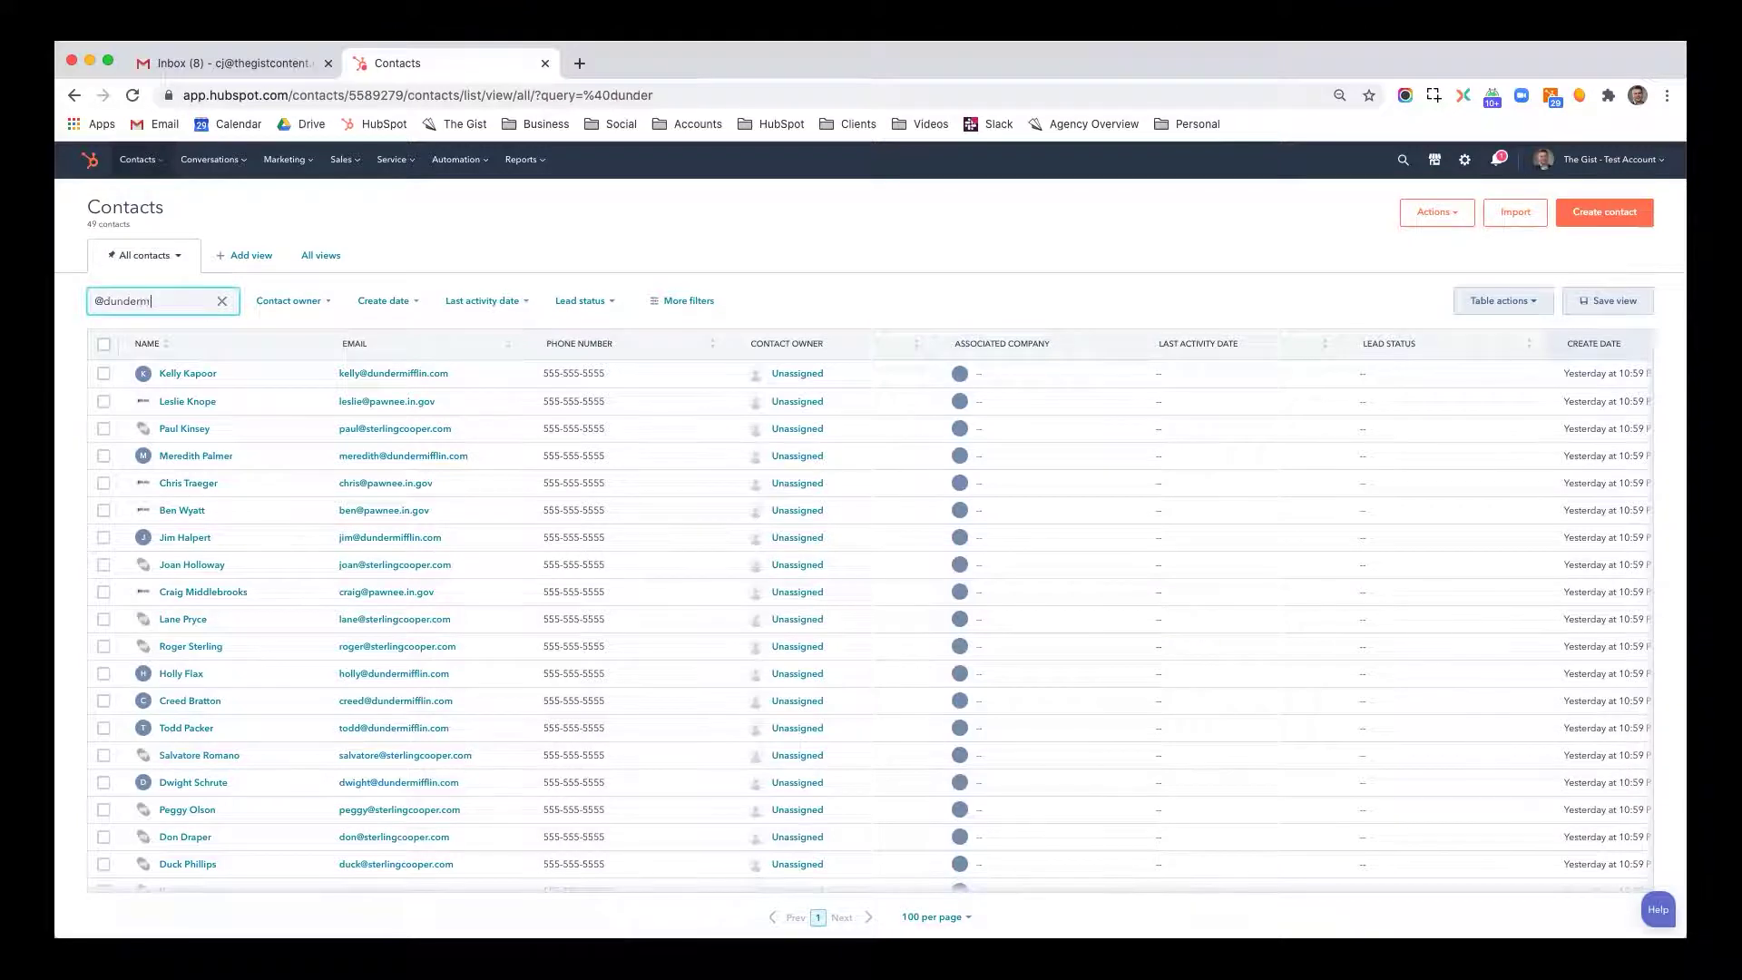
text(ifflin.com)
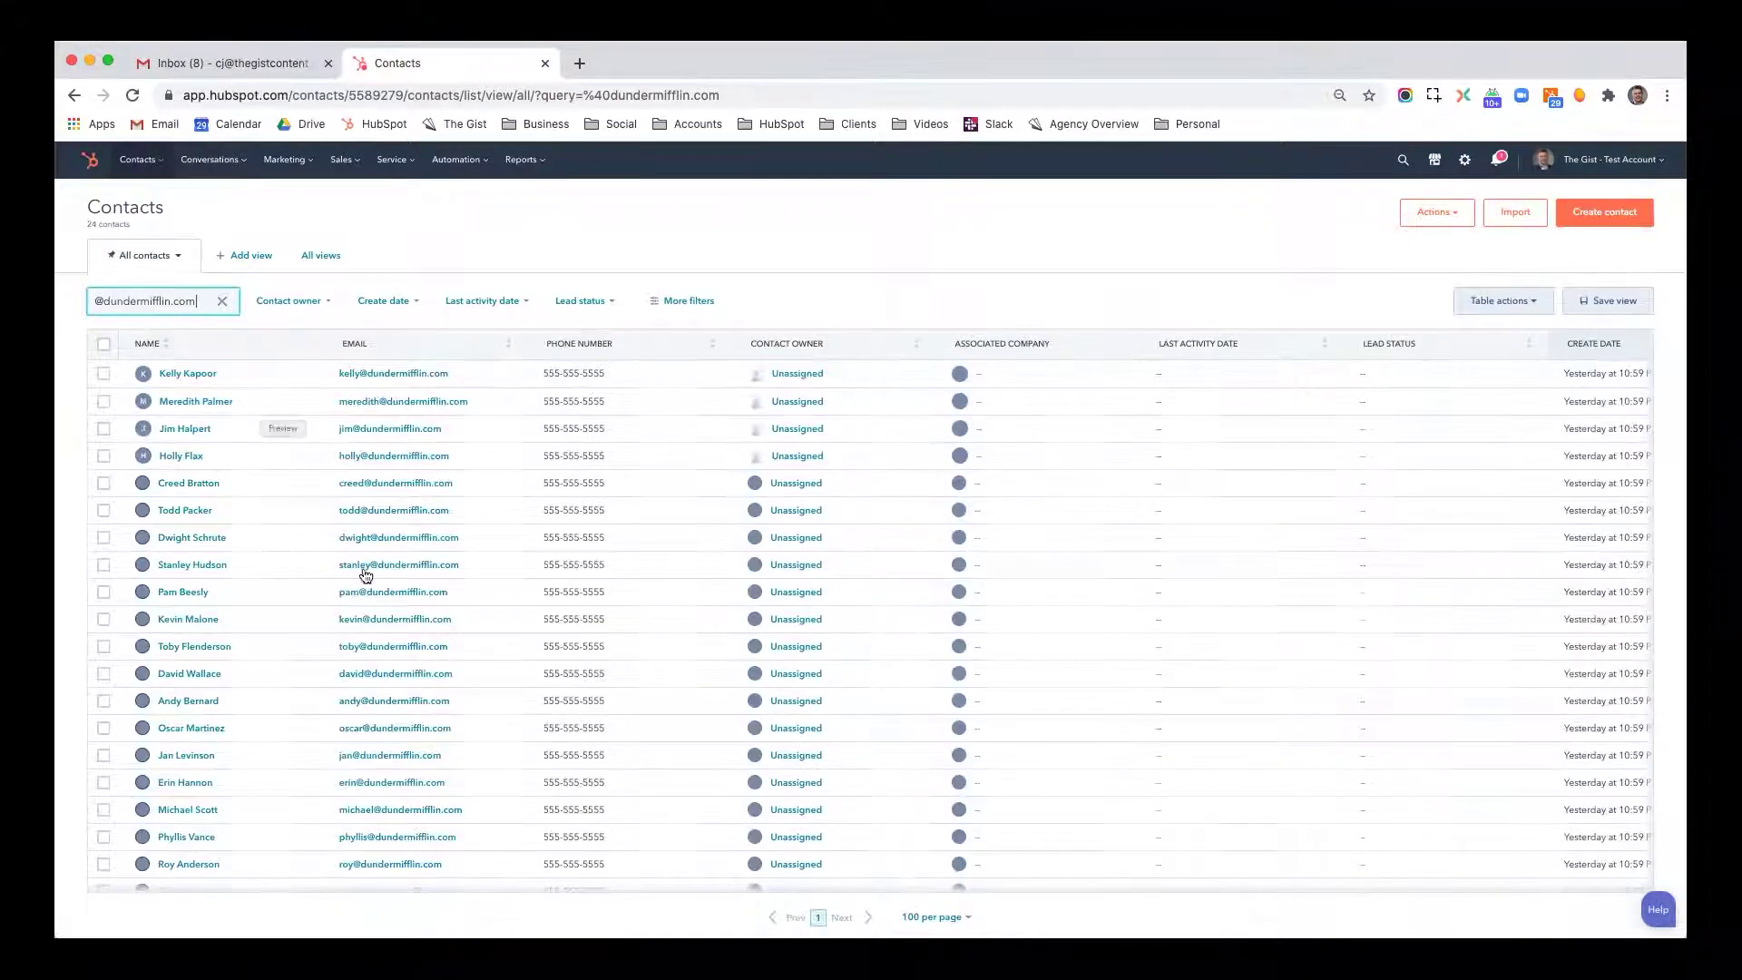
scroll(368, 584, down, 2)
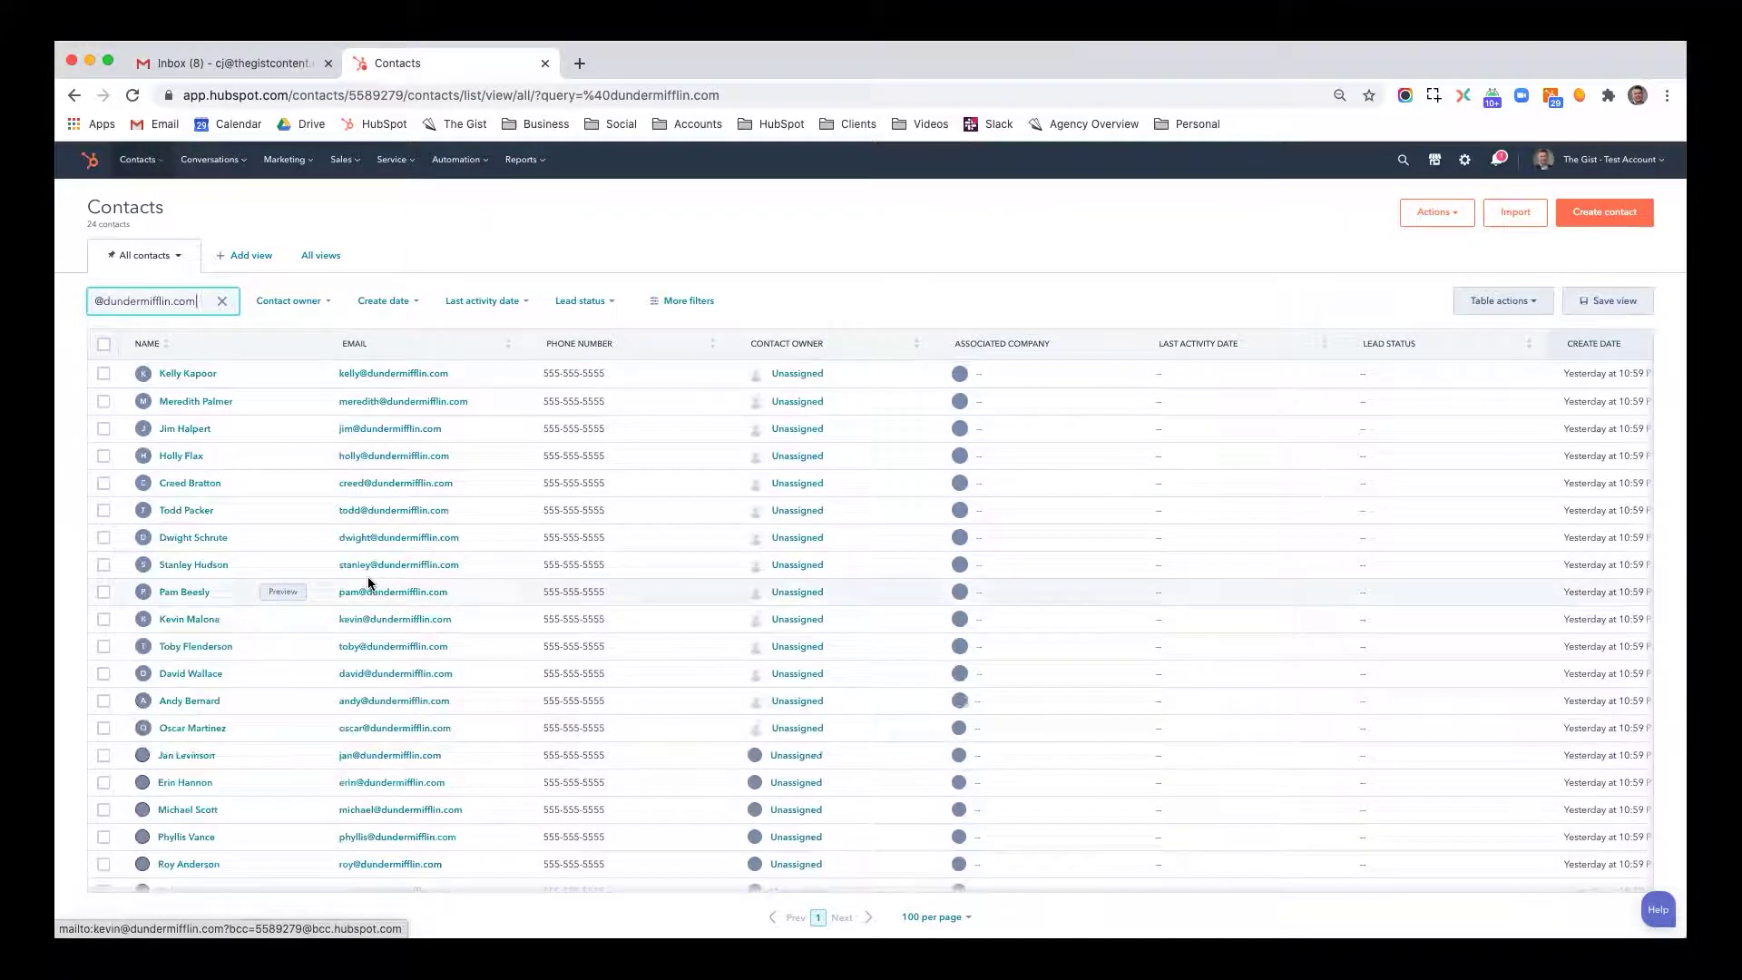
scroll(368, 584, up, 3)
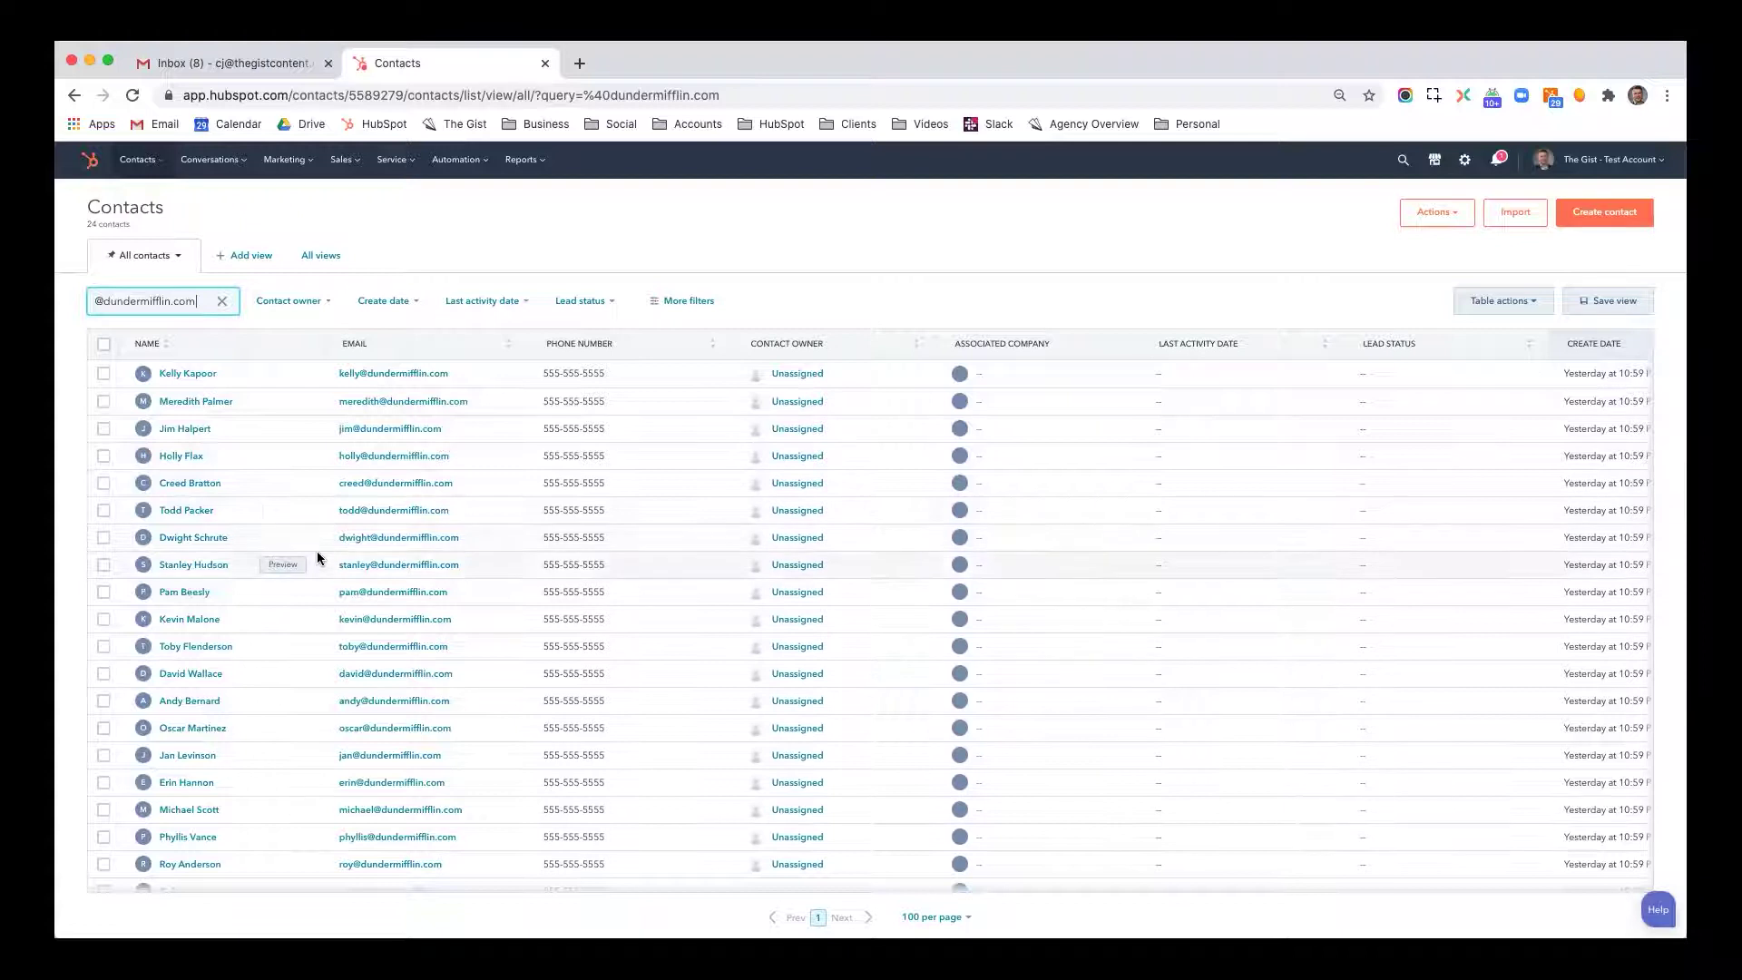
scroll(317, 552, down, 2)
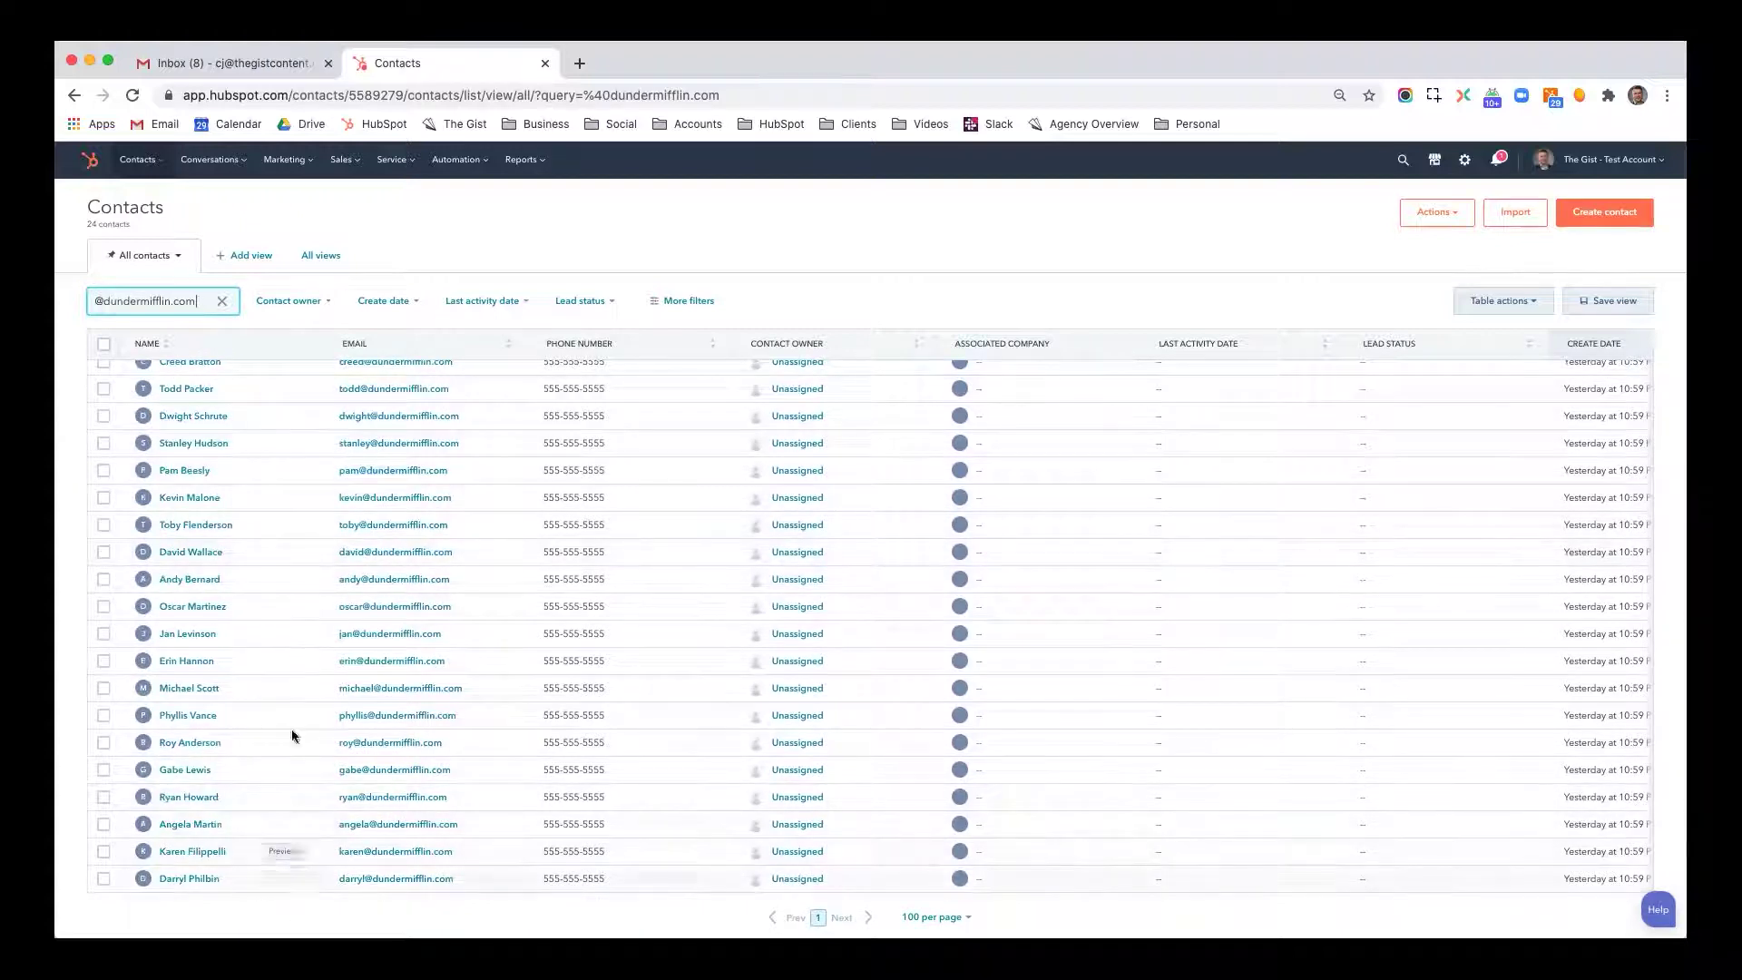
scroll(312, 643, up, 2)
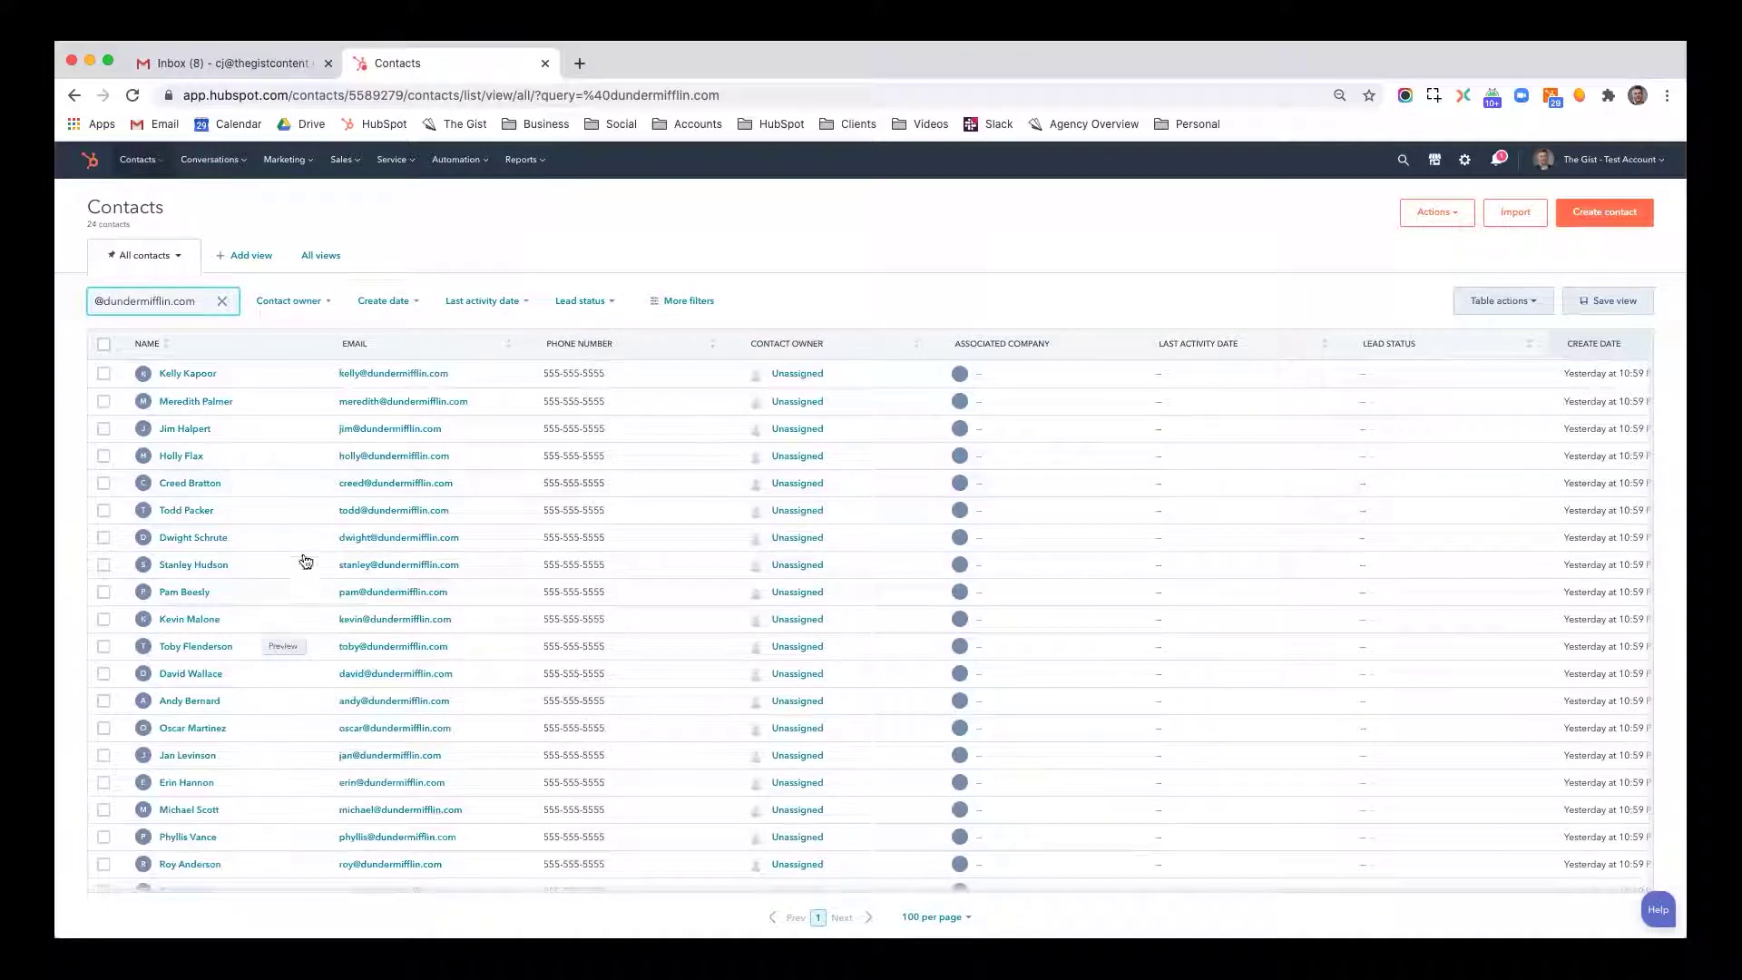
click(222, 300)
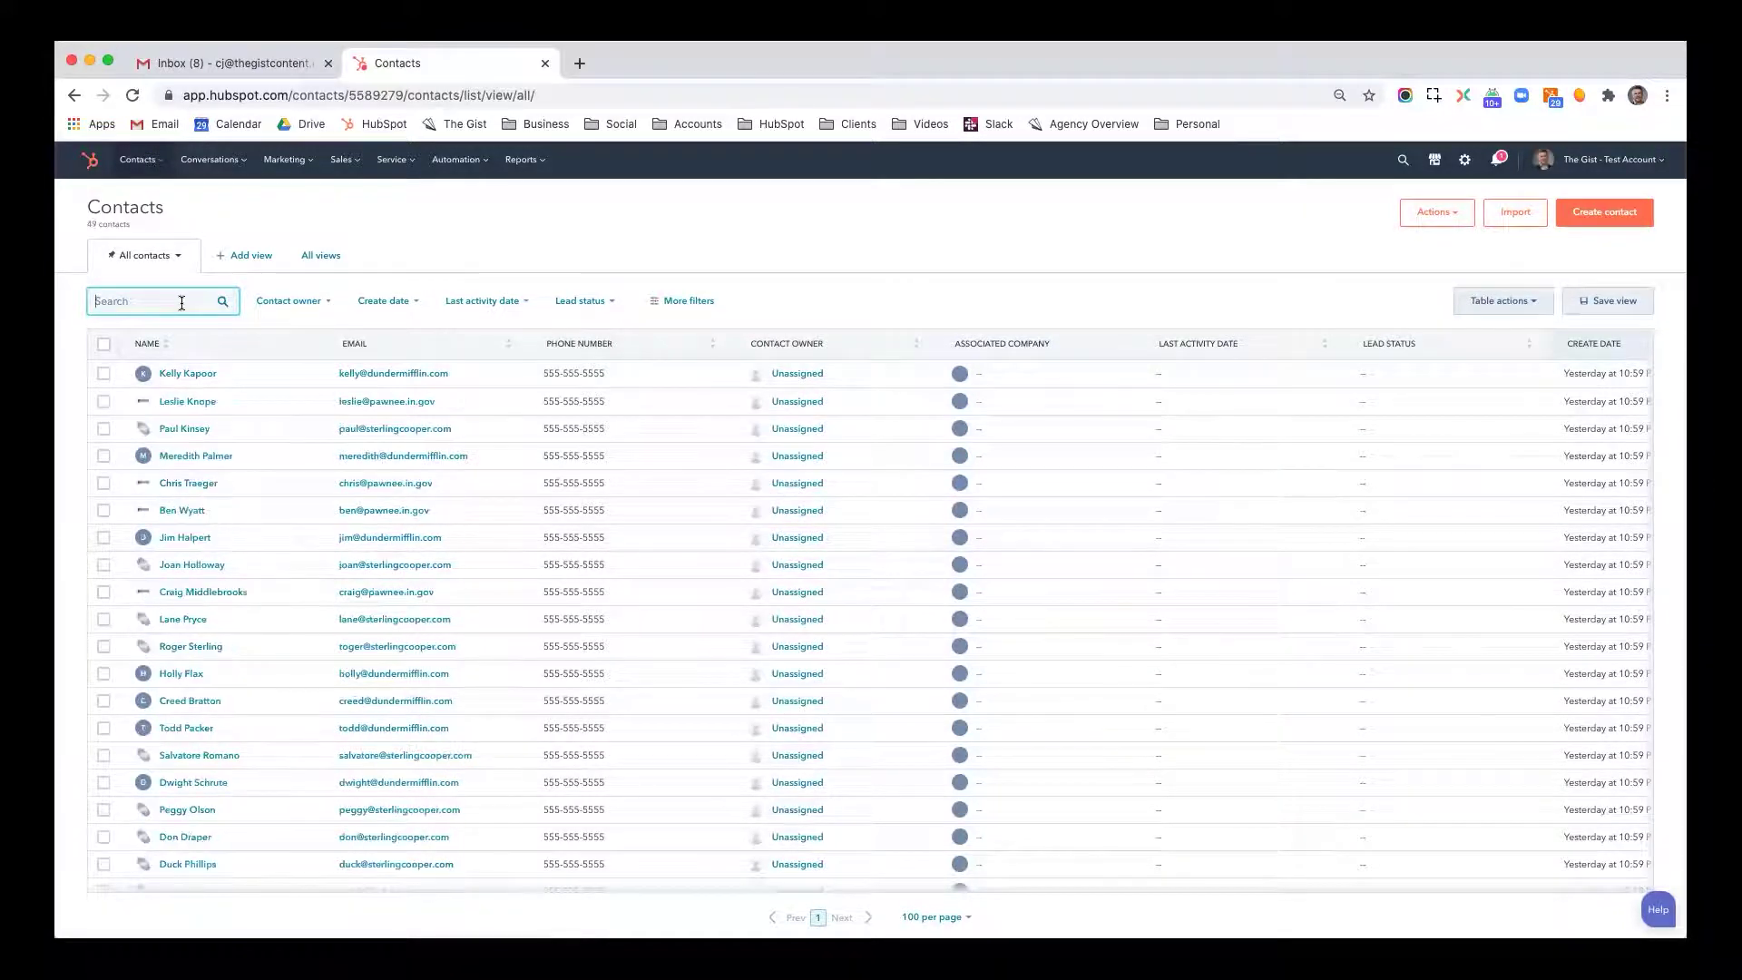
text(dwight)
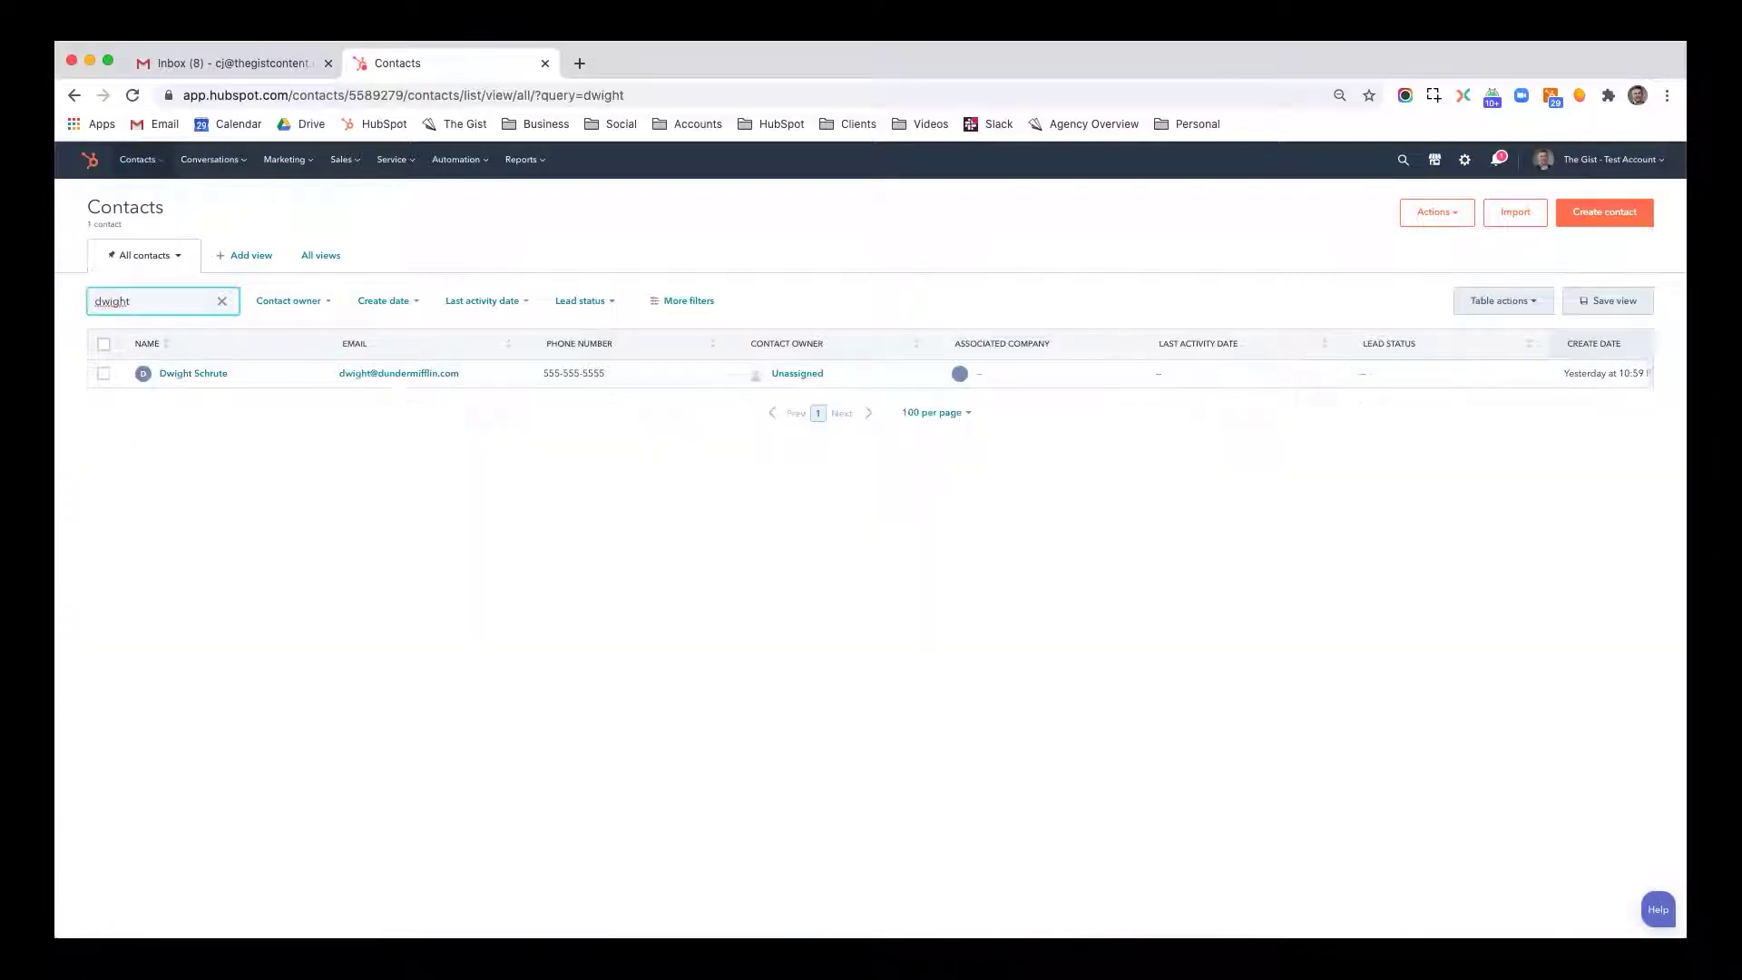
click(222, 301)
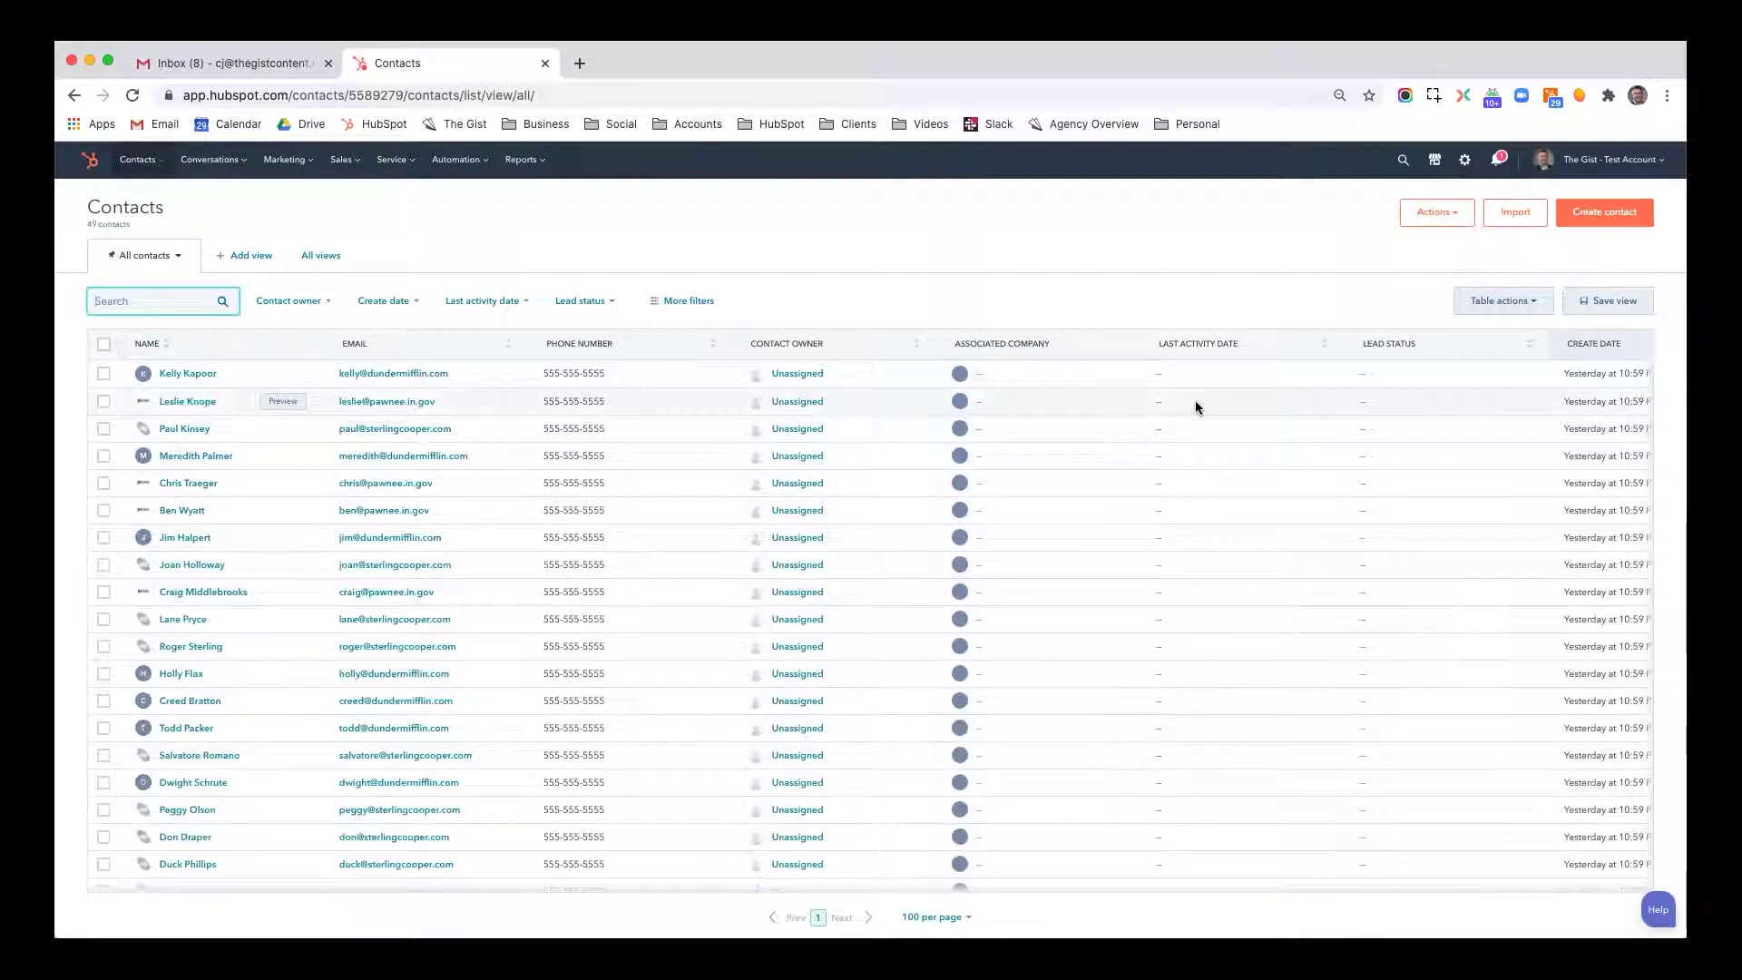
Filter contacts by Company name contains exactly 'Dunder Mifflin', leaving 24 of 49
click(692, 303)
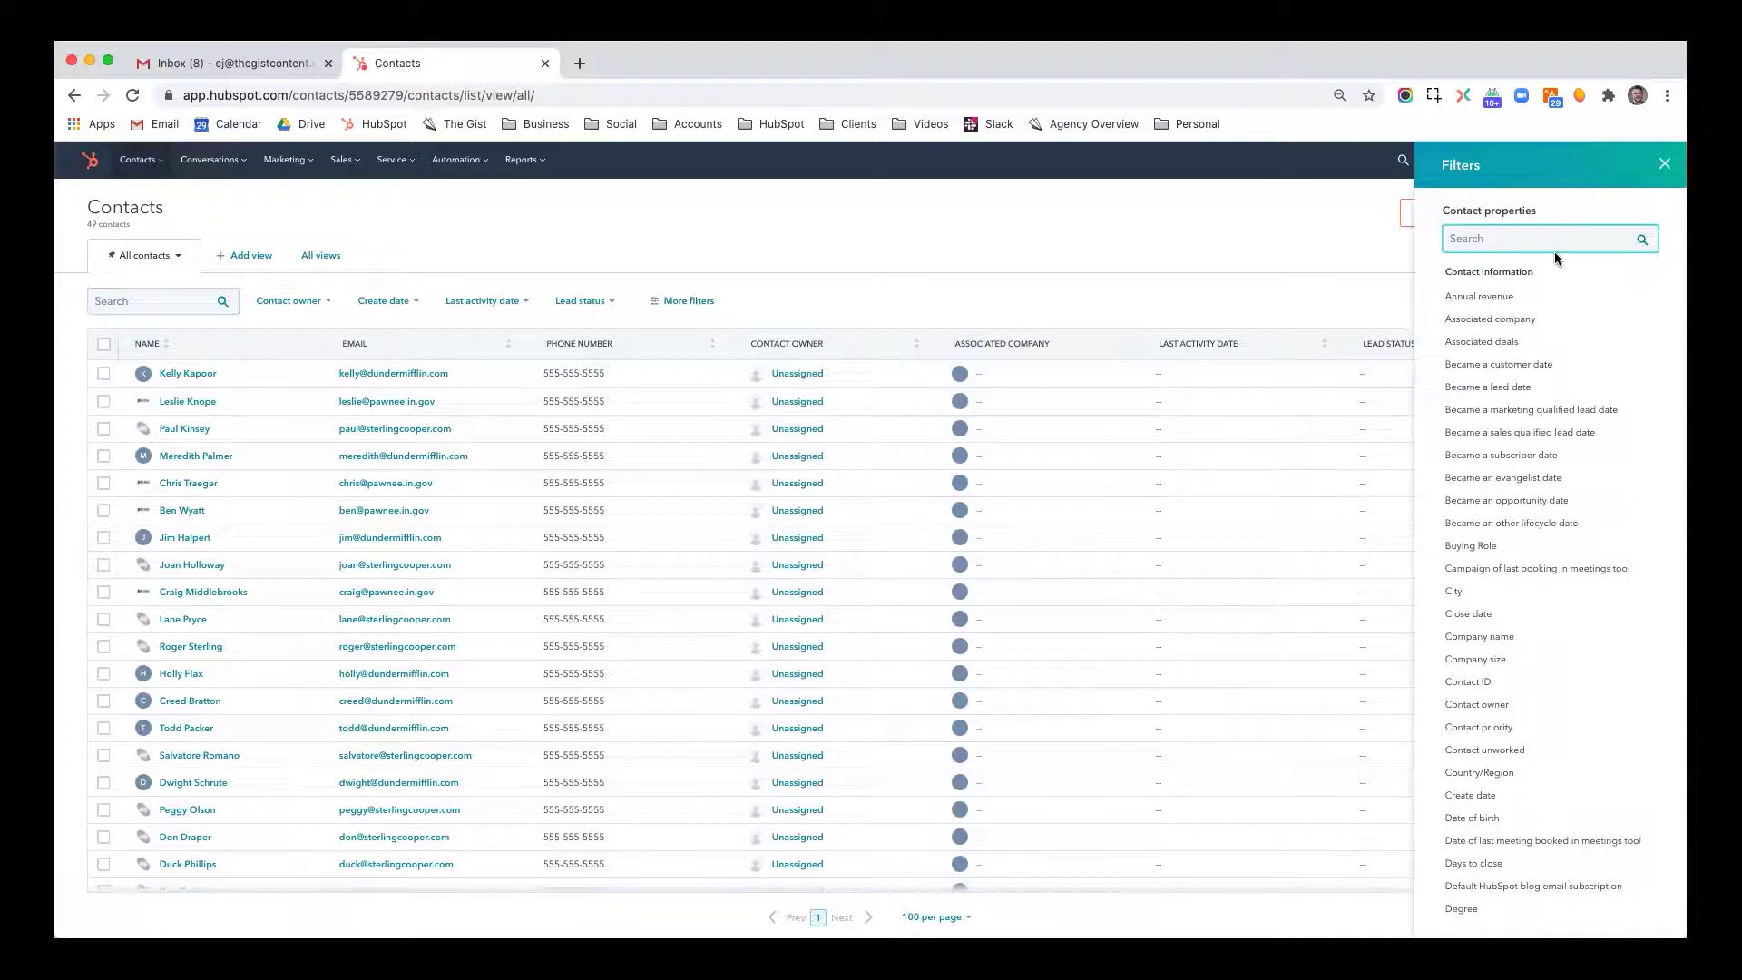
text(company)
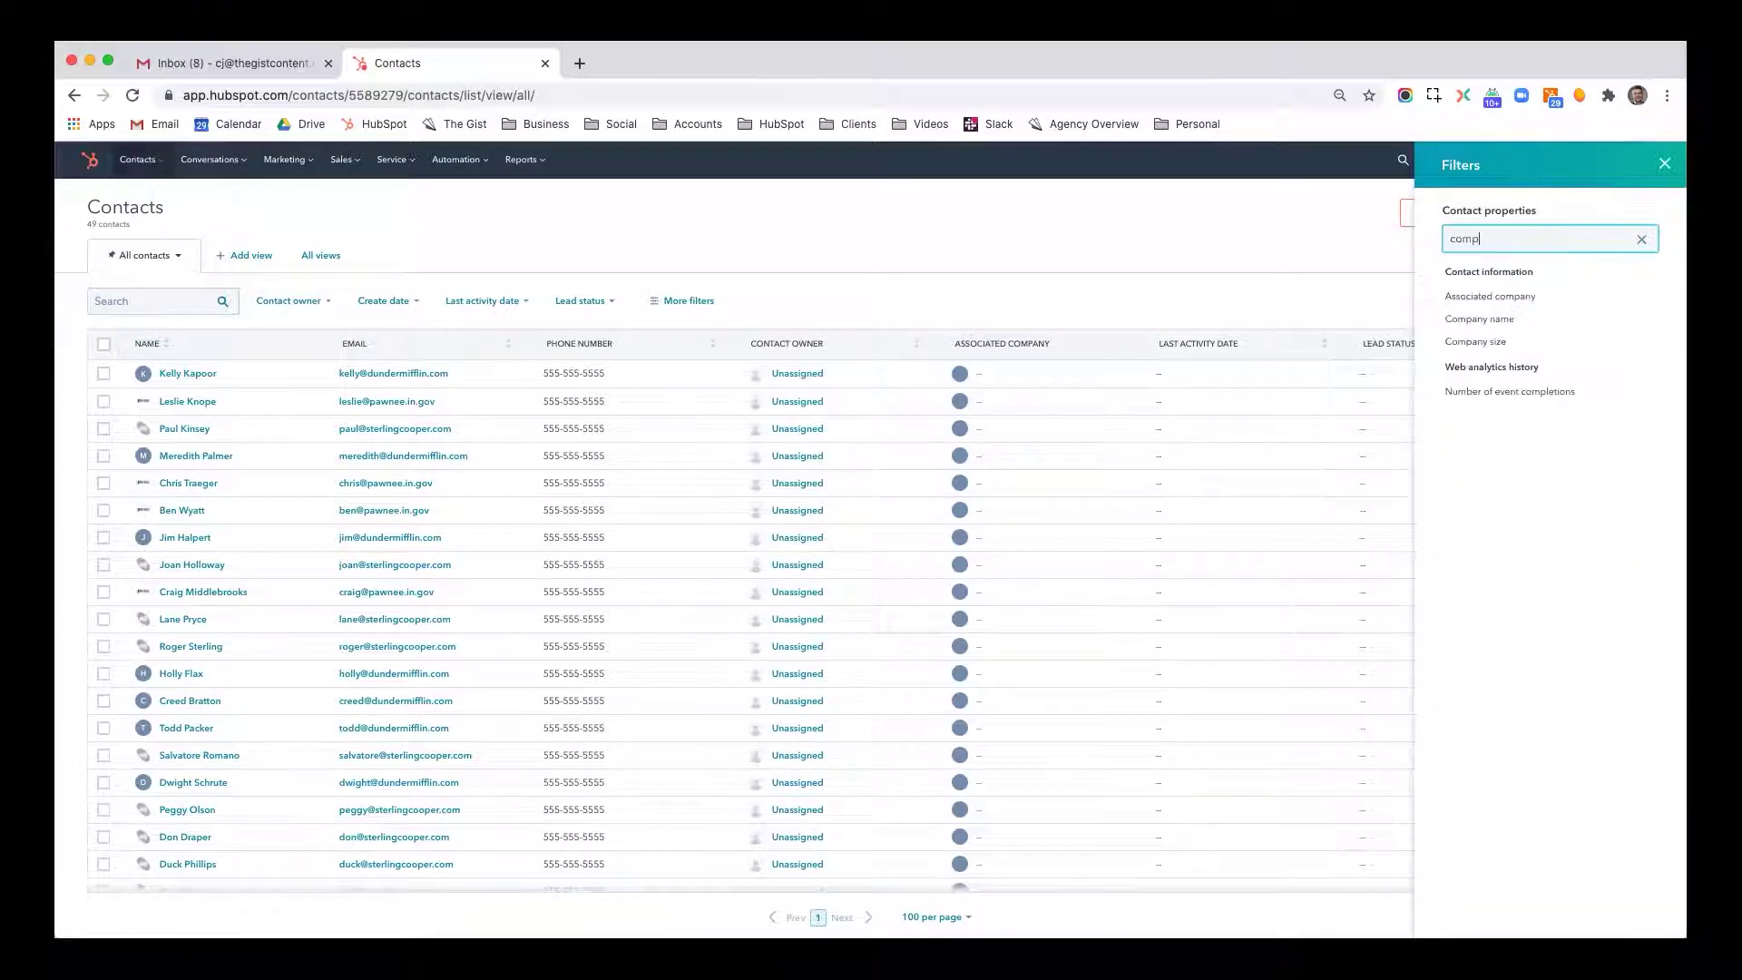
click(1523, 328)
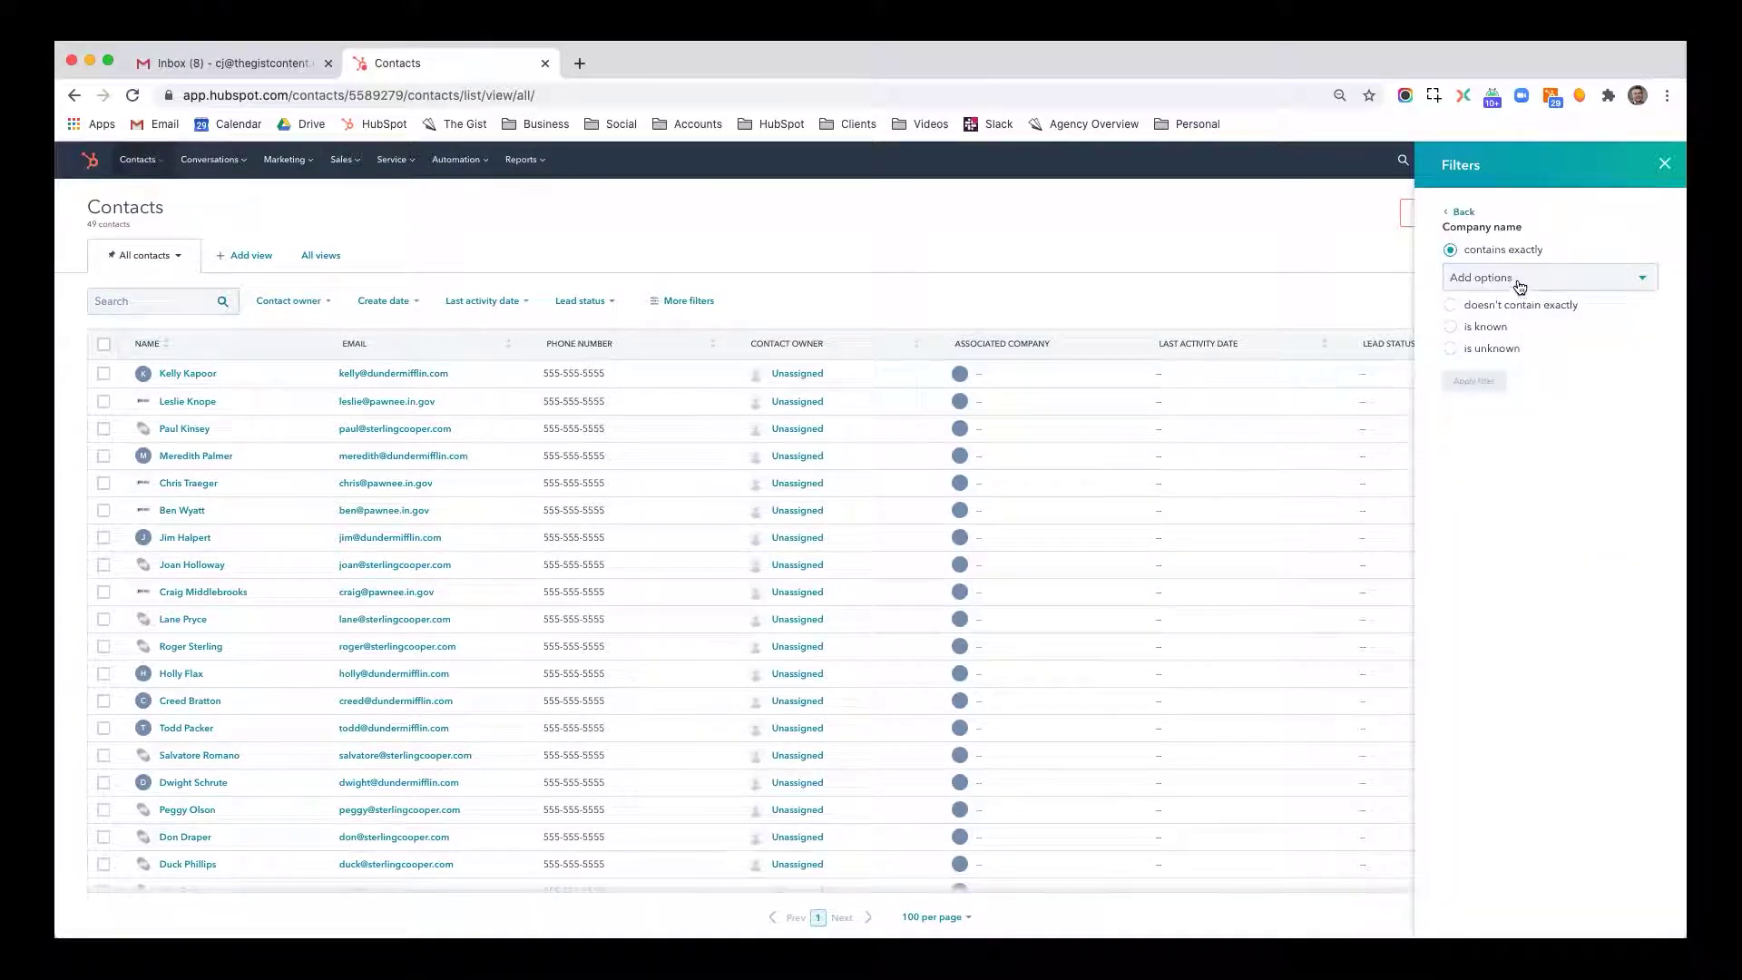
click(1517, 281)
text(Dunder)
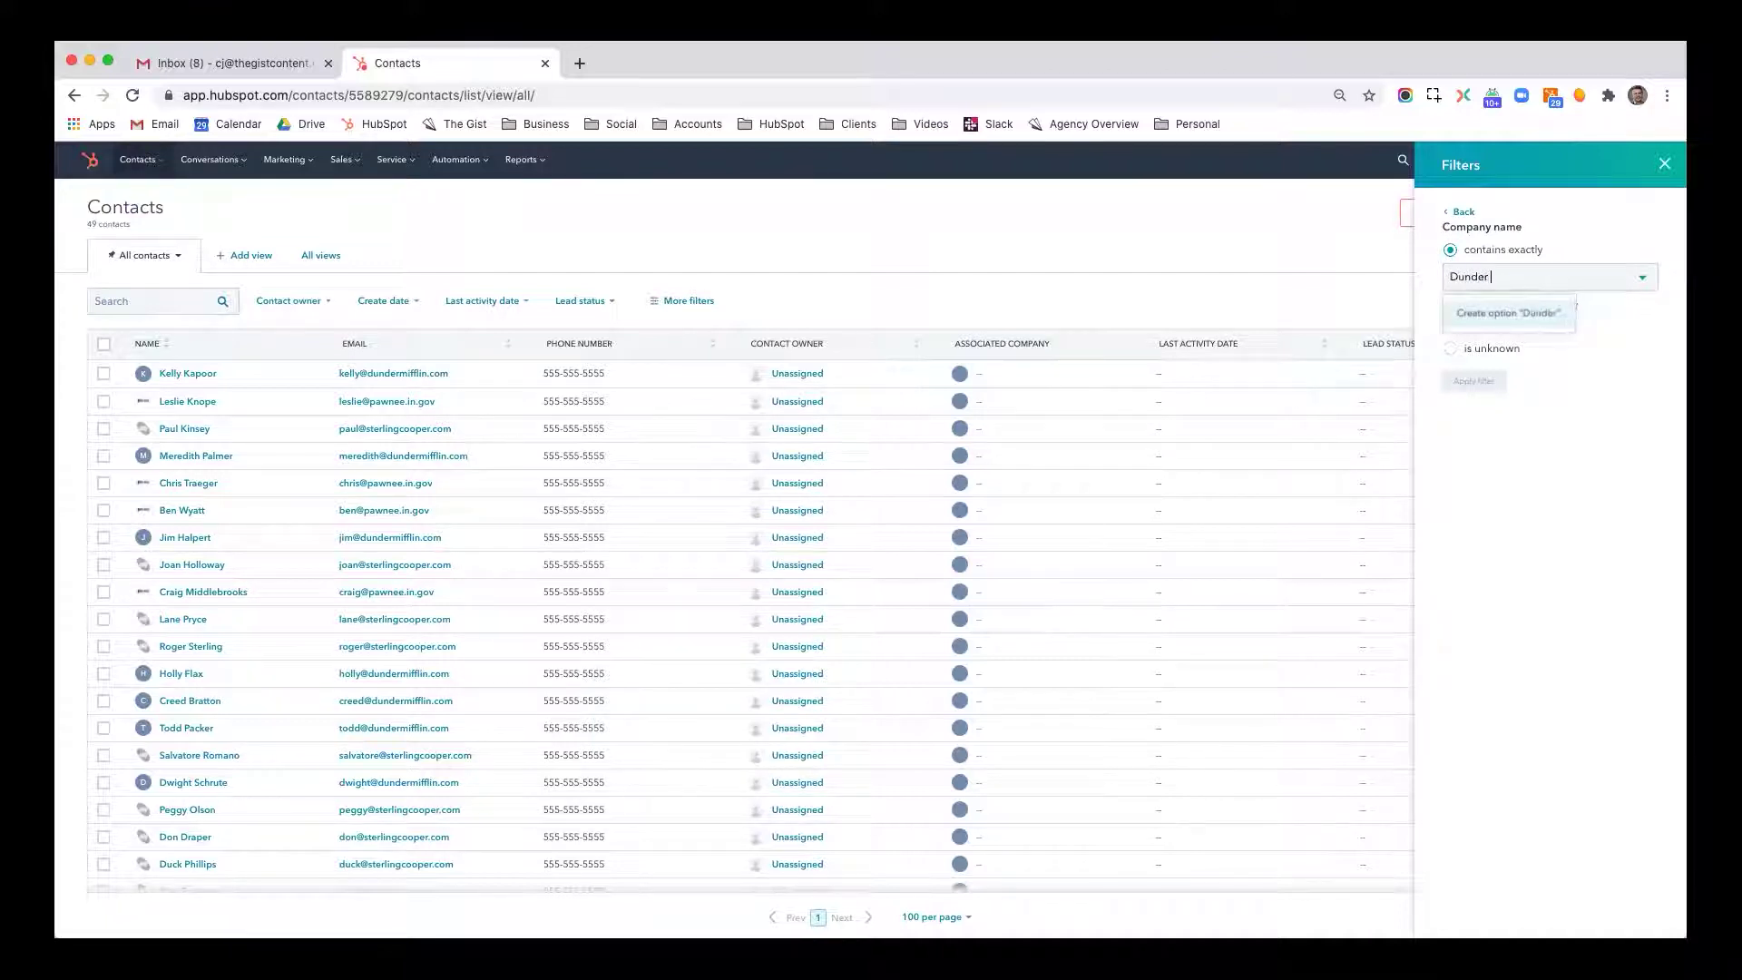
text( Mifflin)
click(1521, 312)
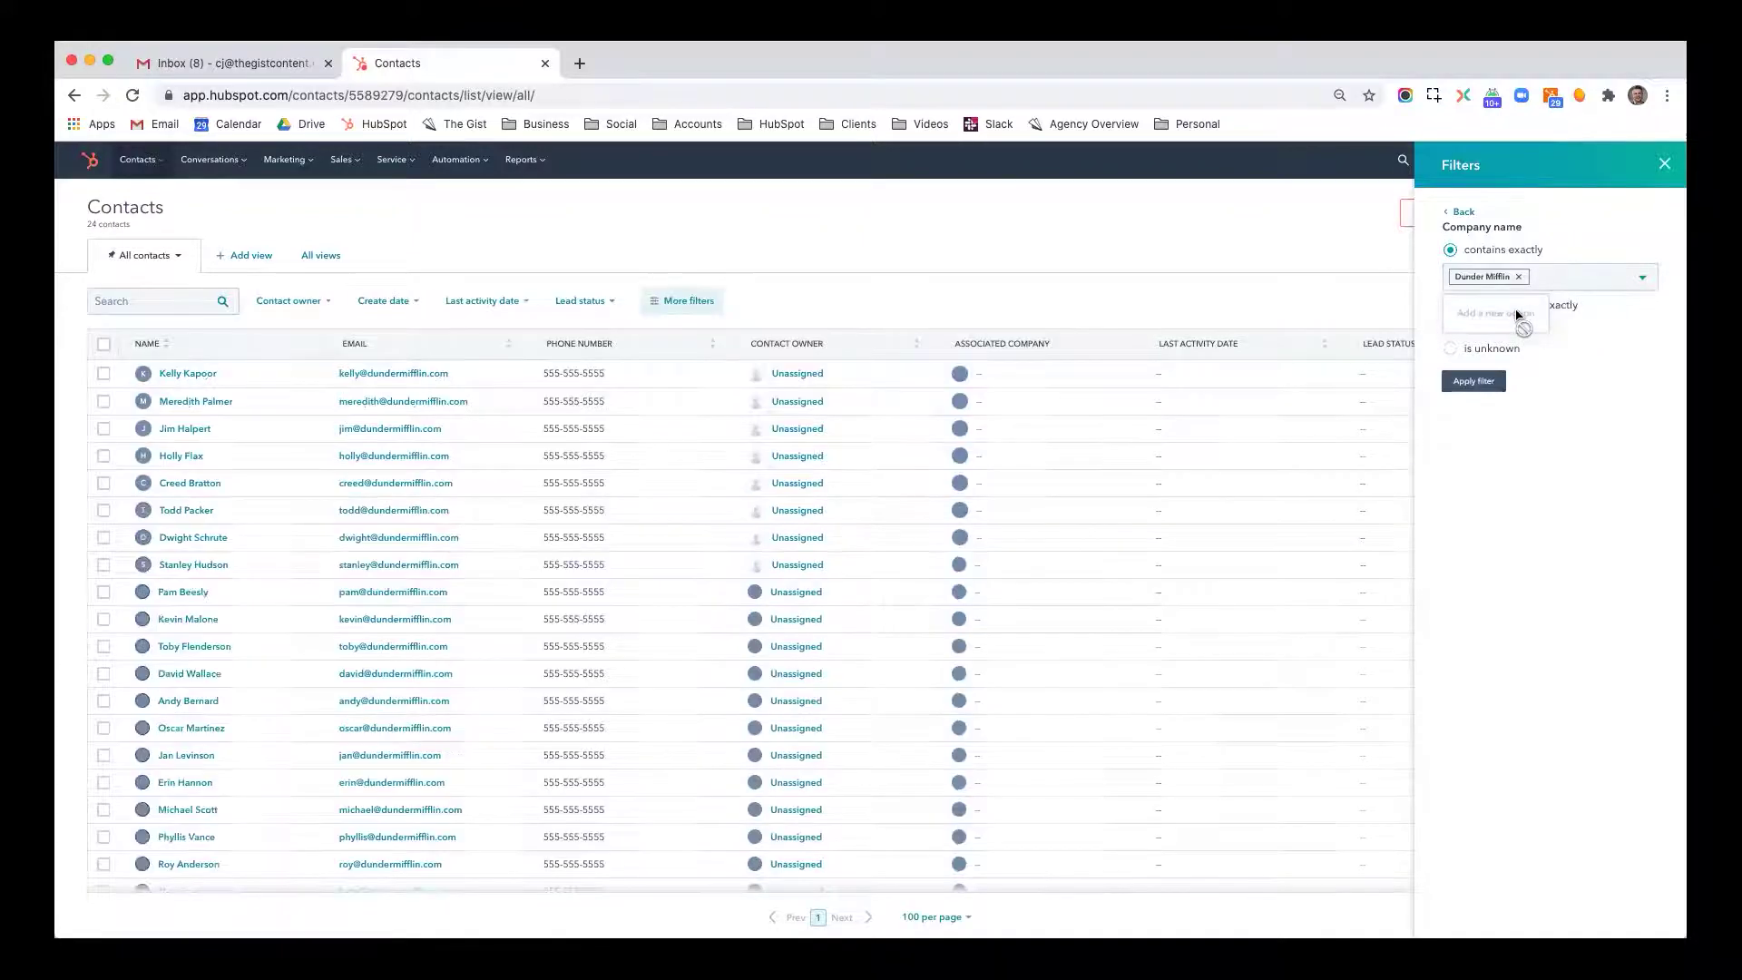
click(1489, 385)
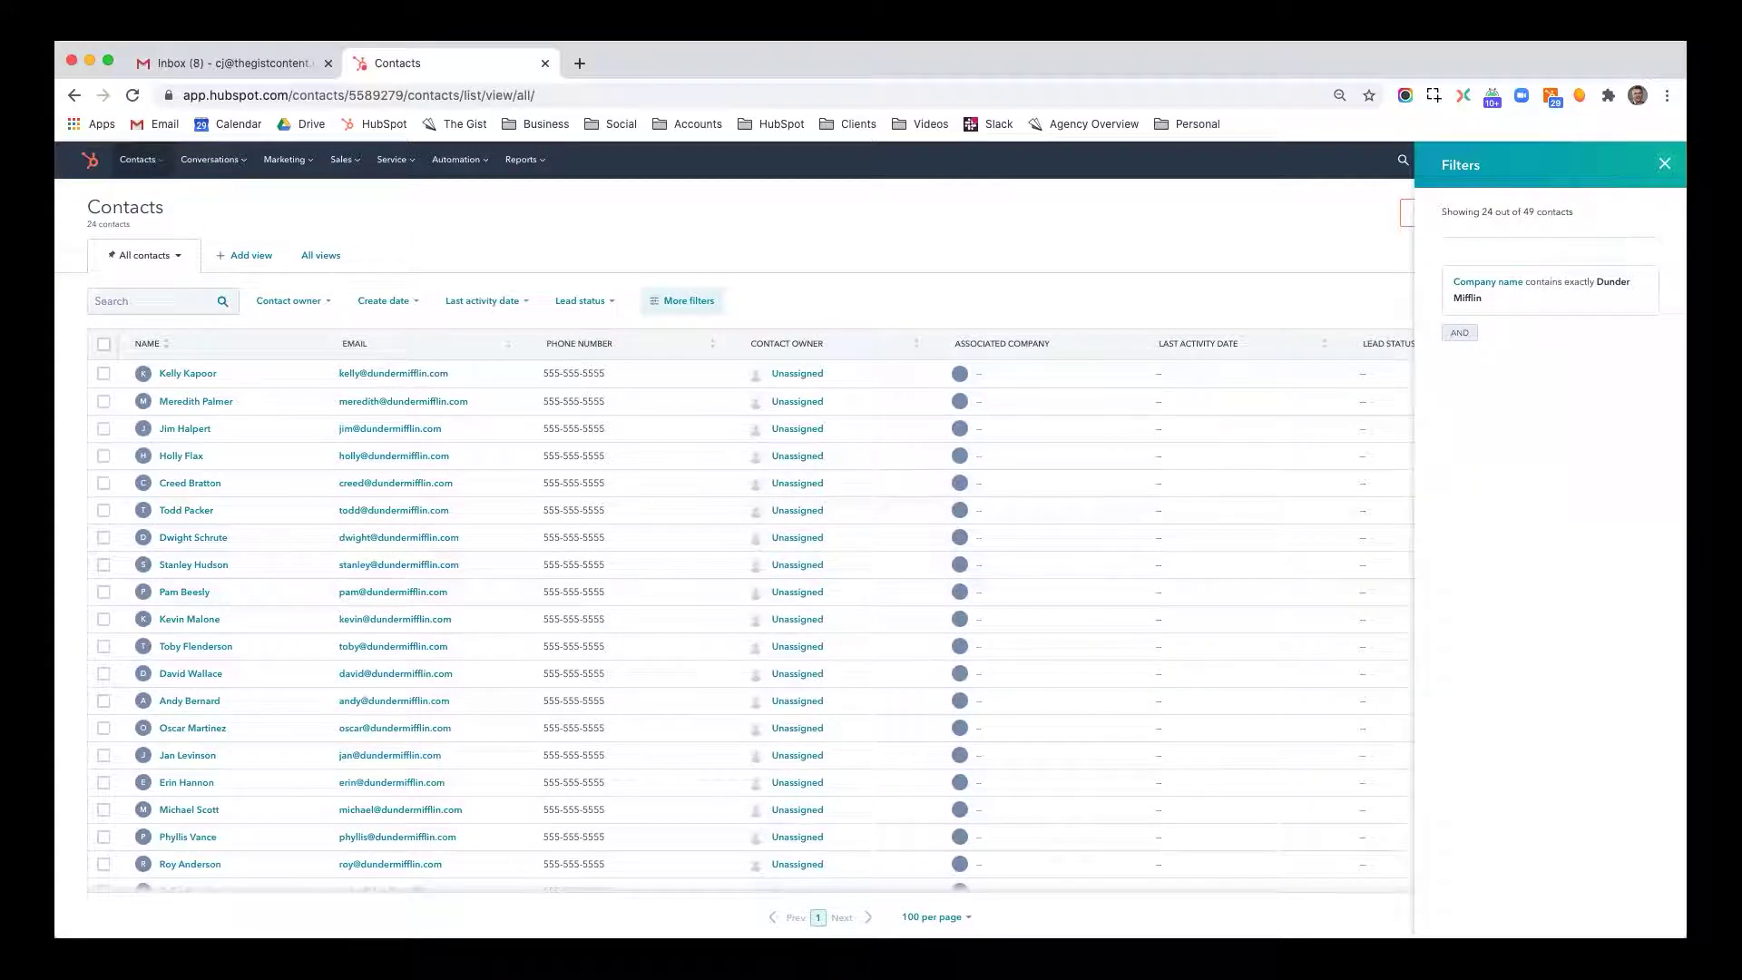
click(1664, 165)
Save the filtered list as a new view named 'Company = Dunder Mifflin'
click(1621, 302)
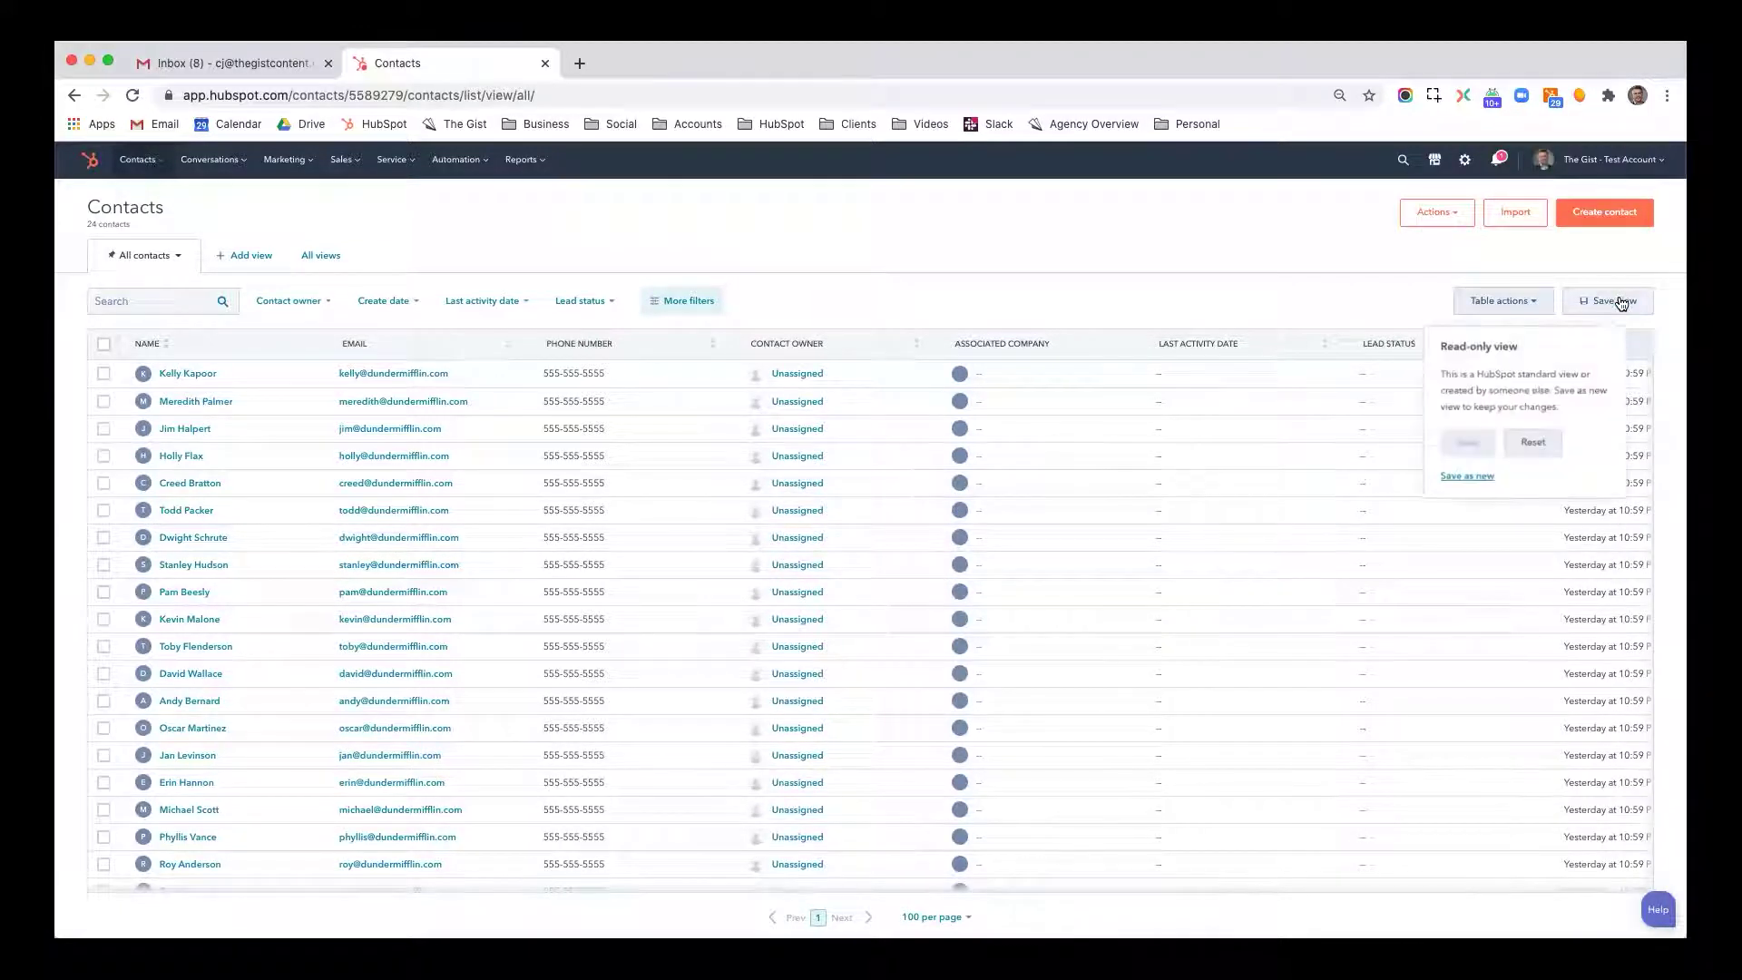
click(1467, 476)
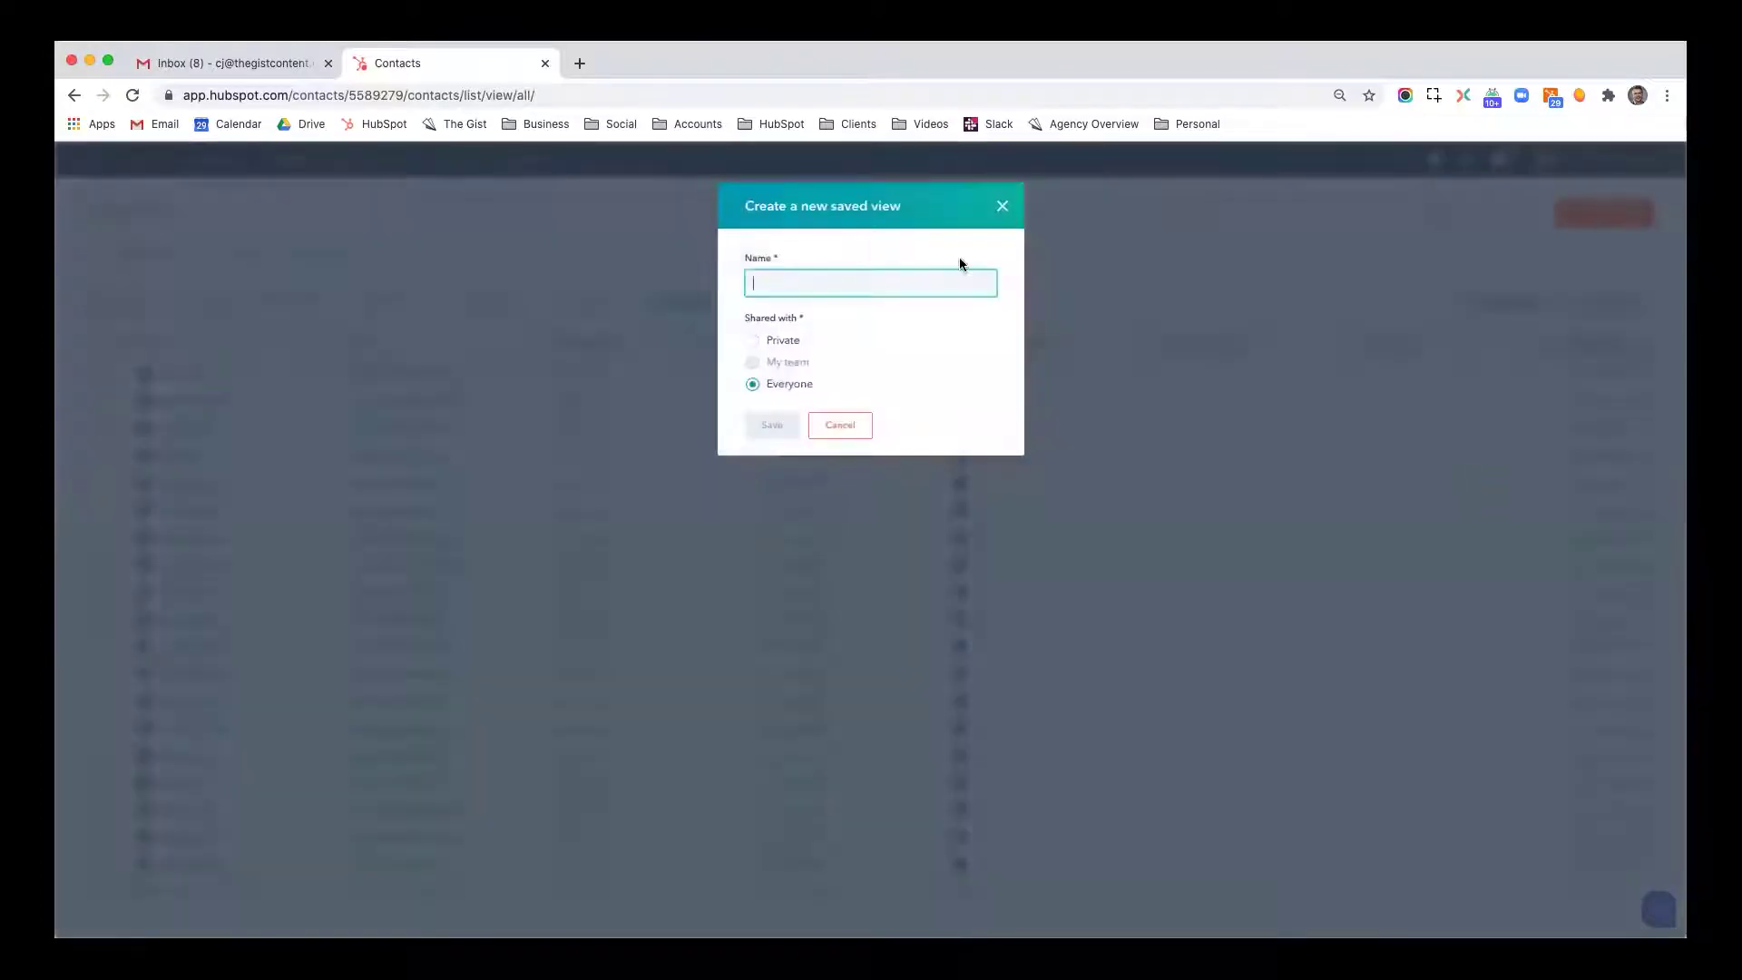
text(Company)
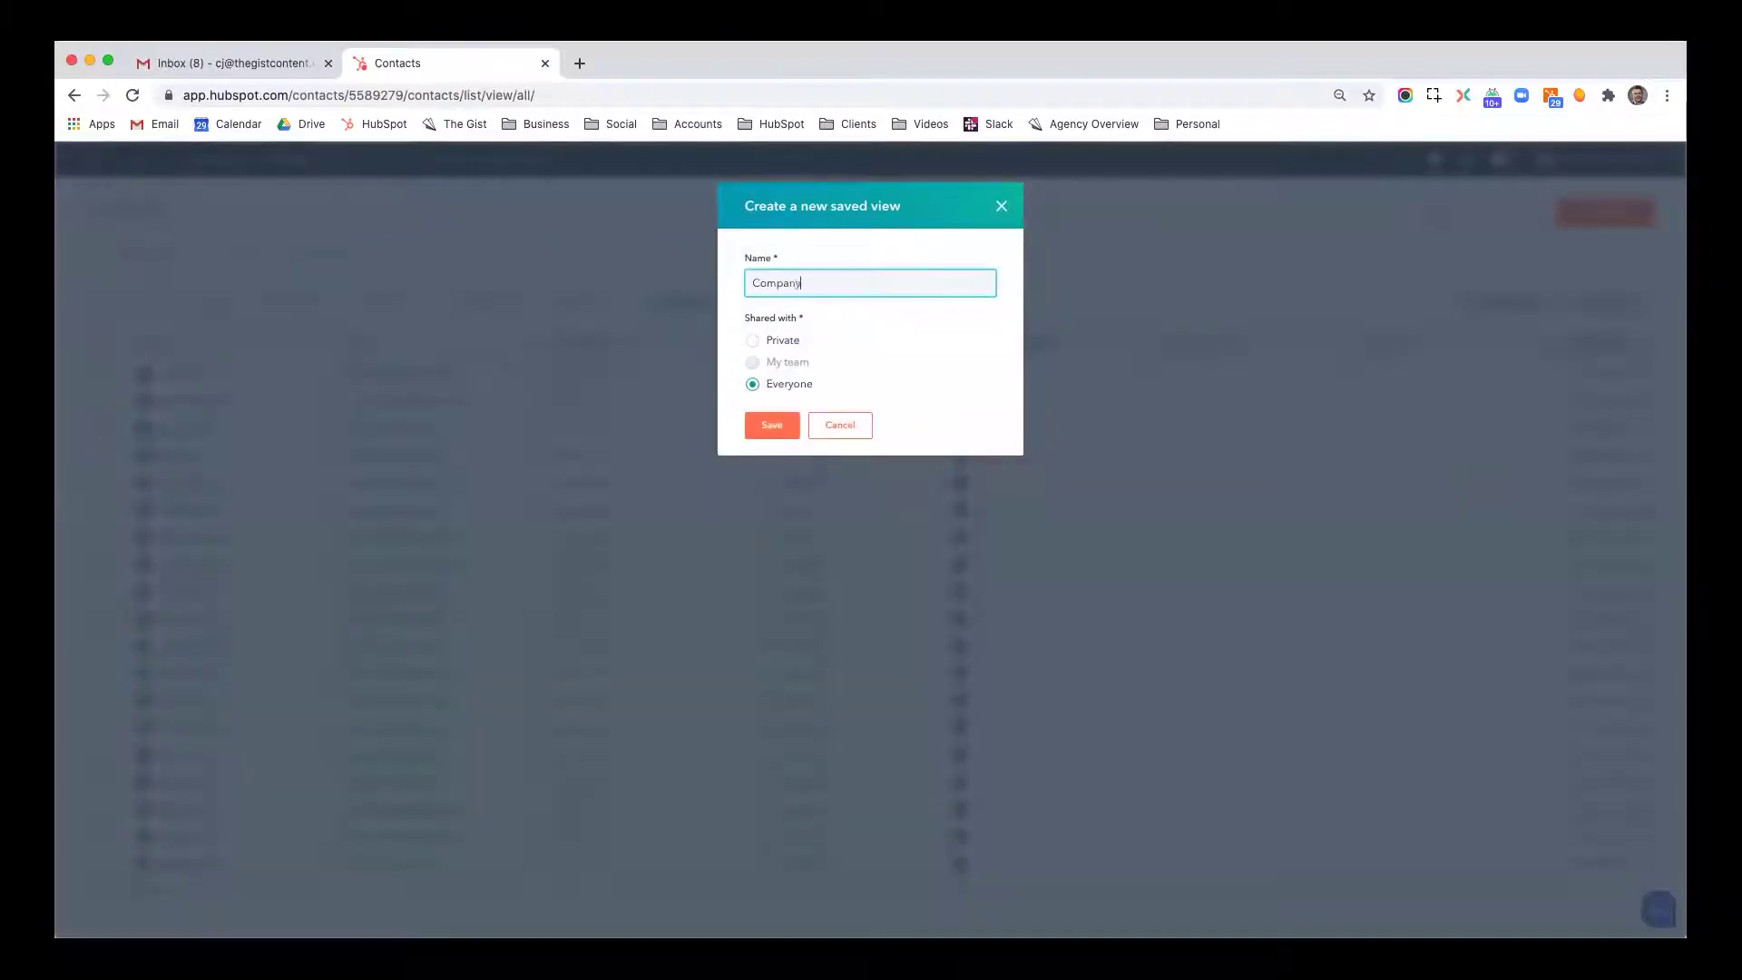
text( = Dunder )
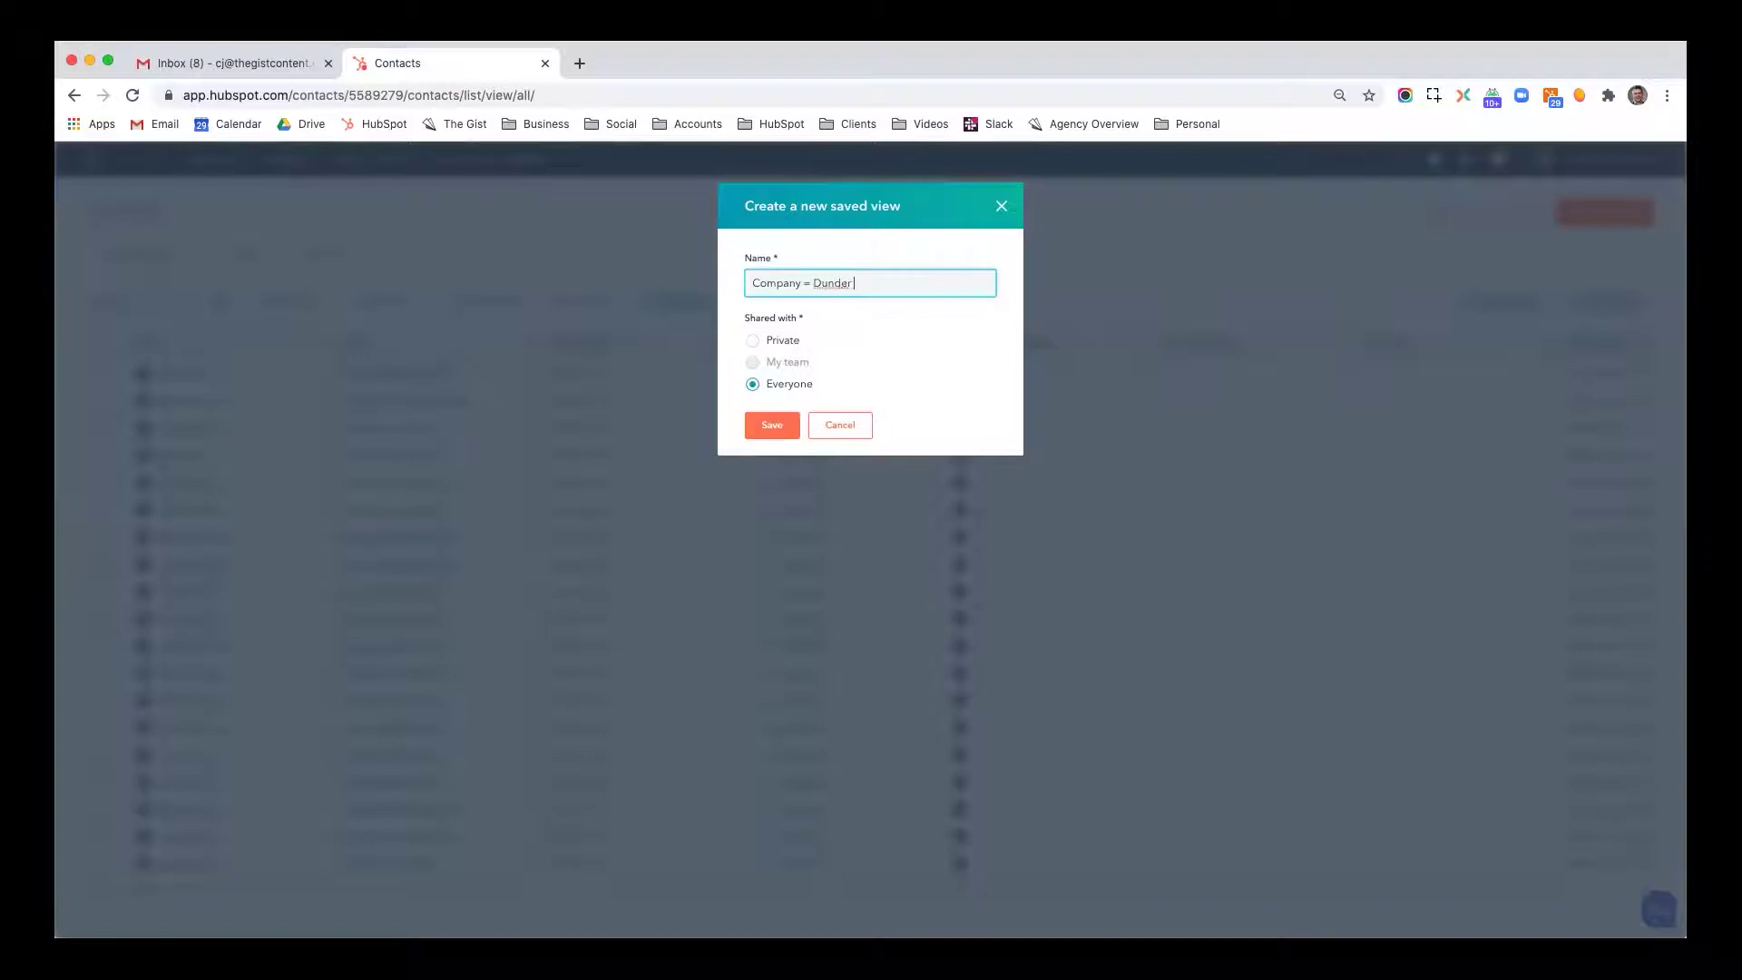
text(Mifflion)
key(BackSpace)
key(BackSpace)
text(n)
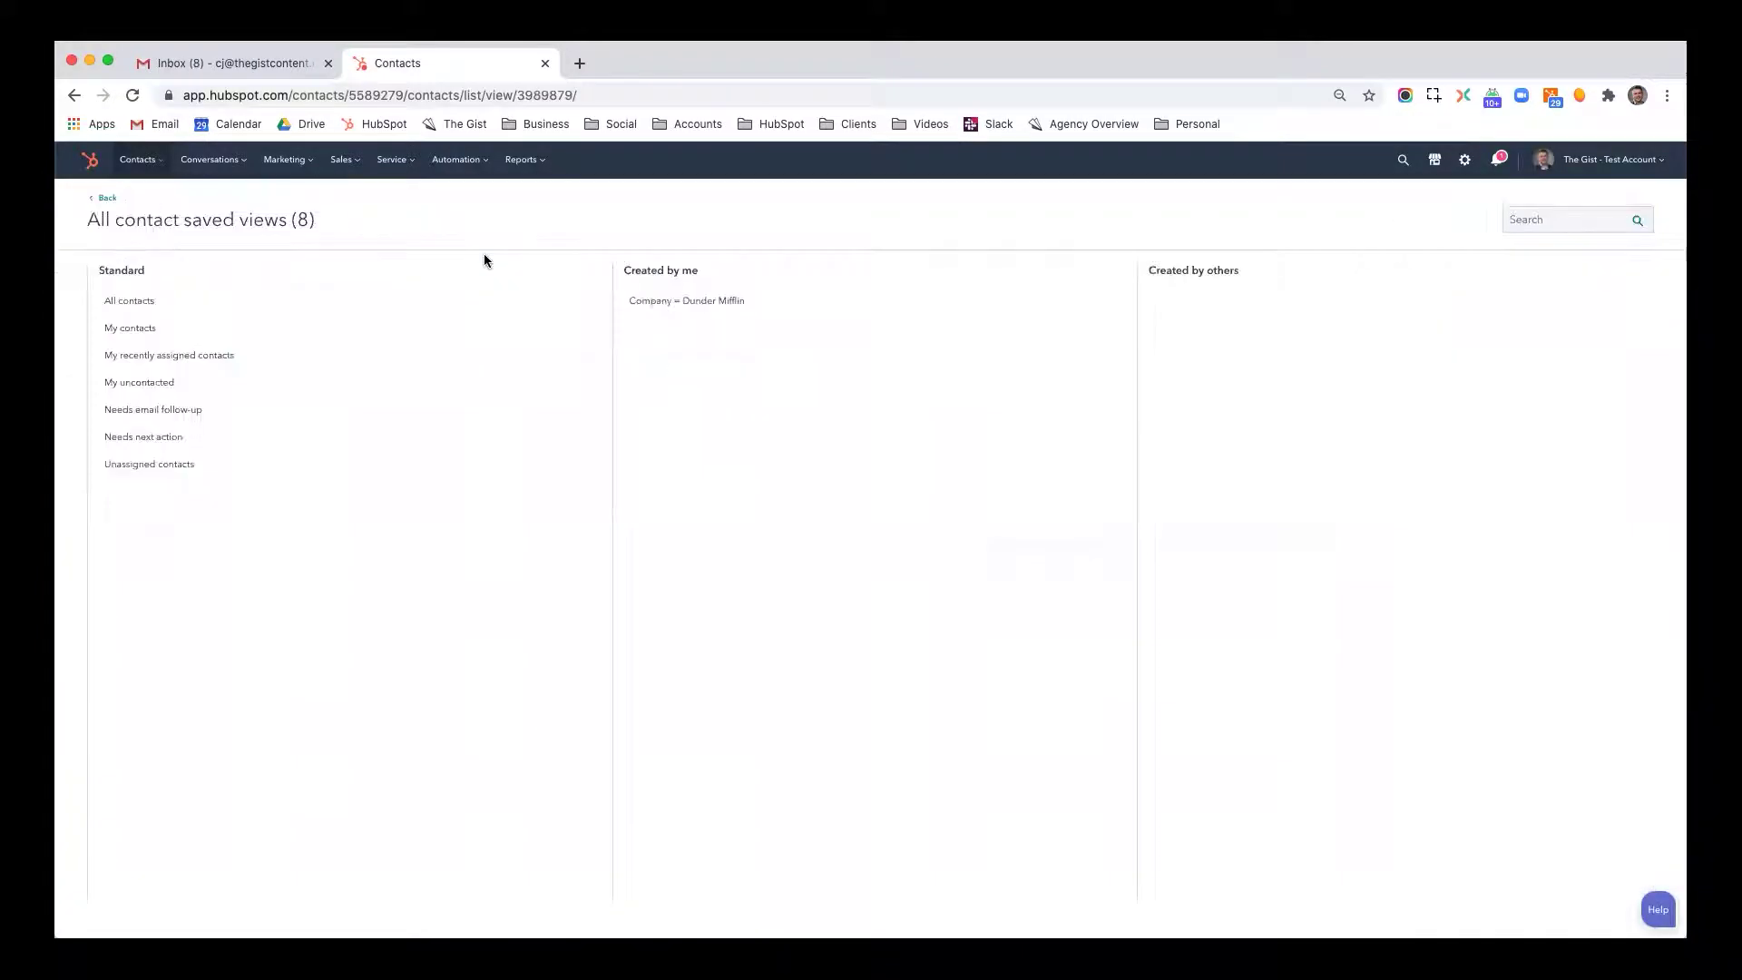
Switch between the Company = Dunder Mifflin and All contacts views
click(700, 304)
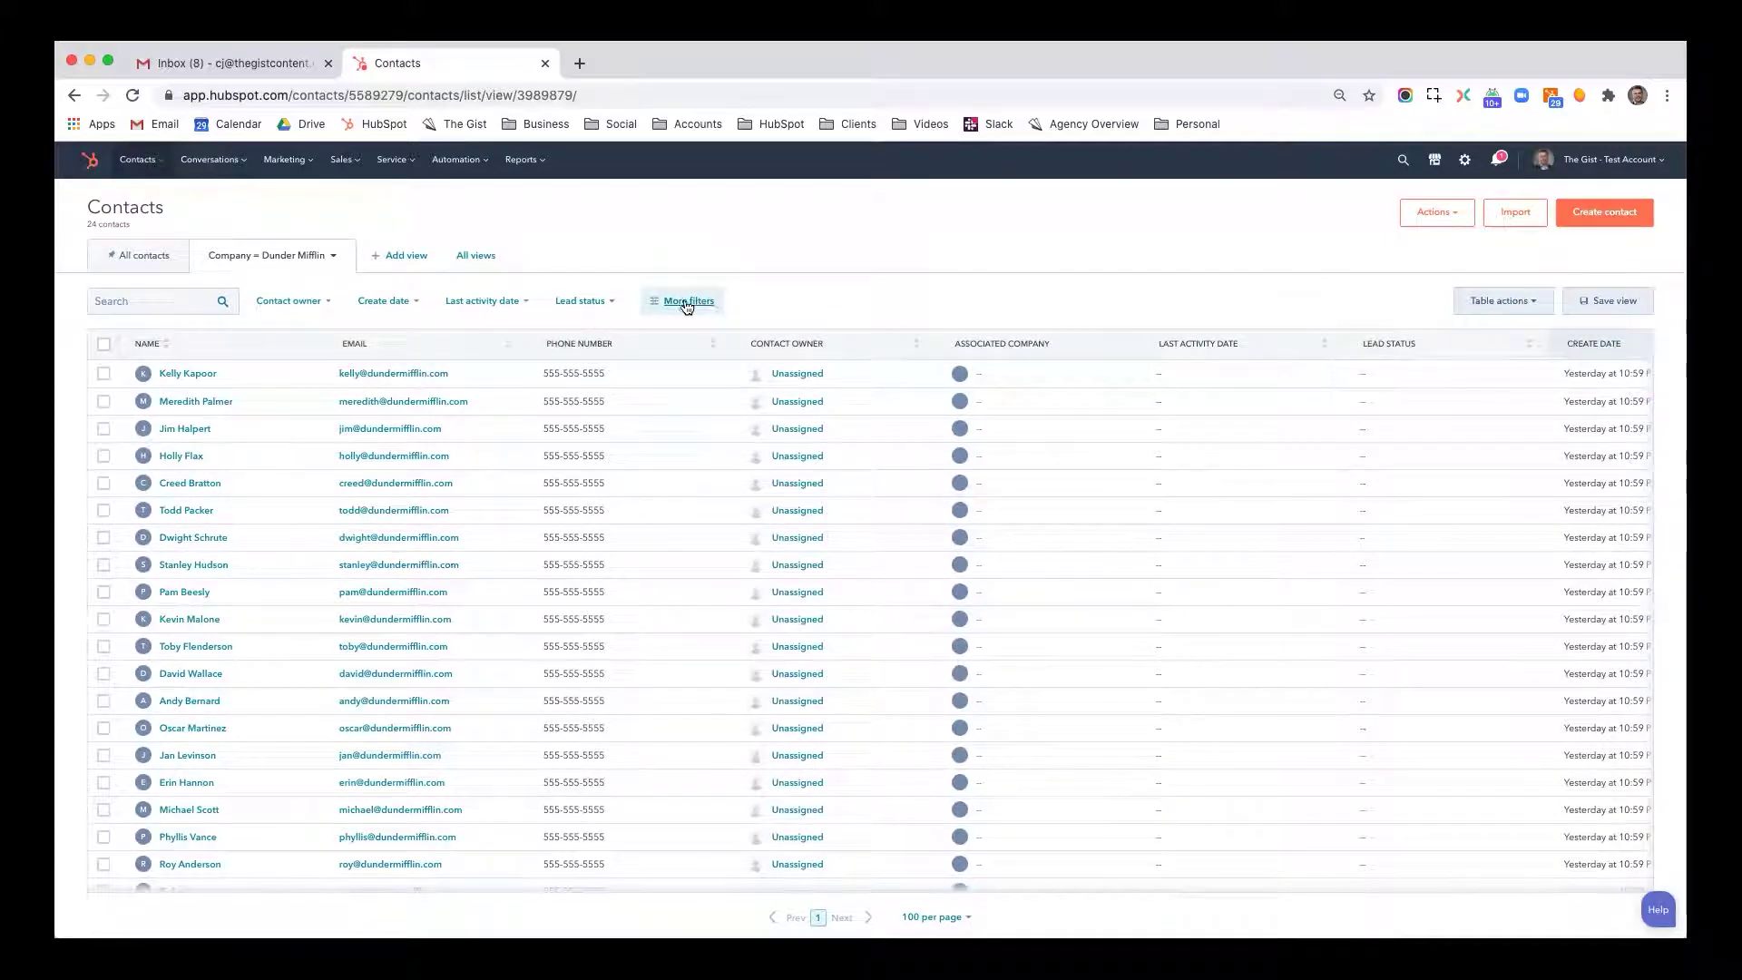
click(172, 257)
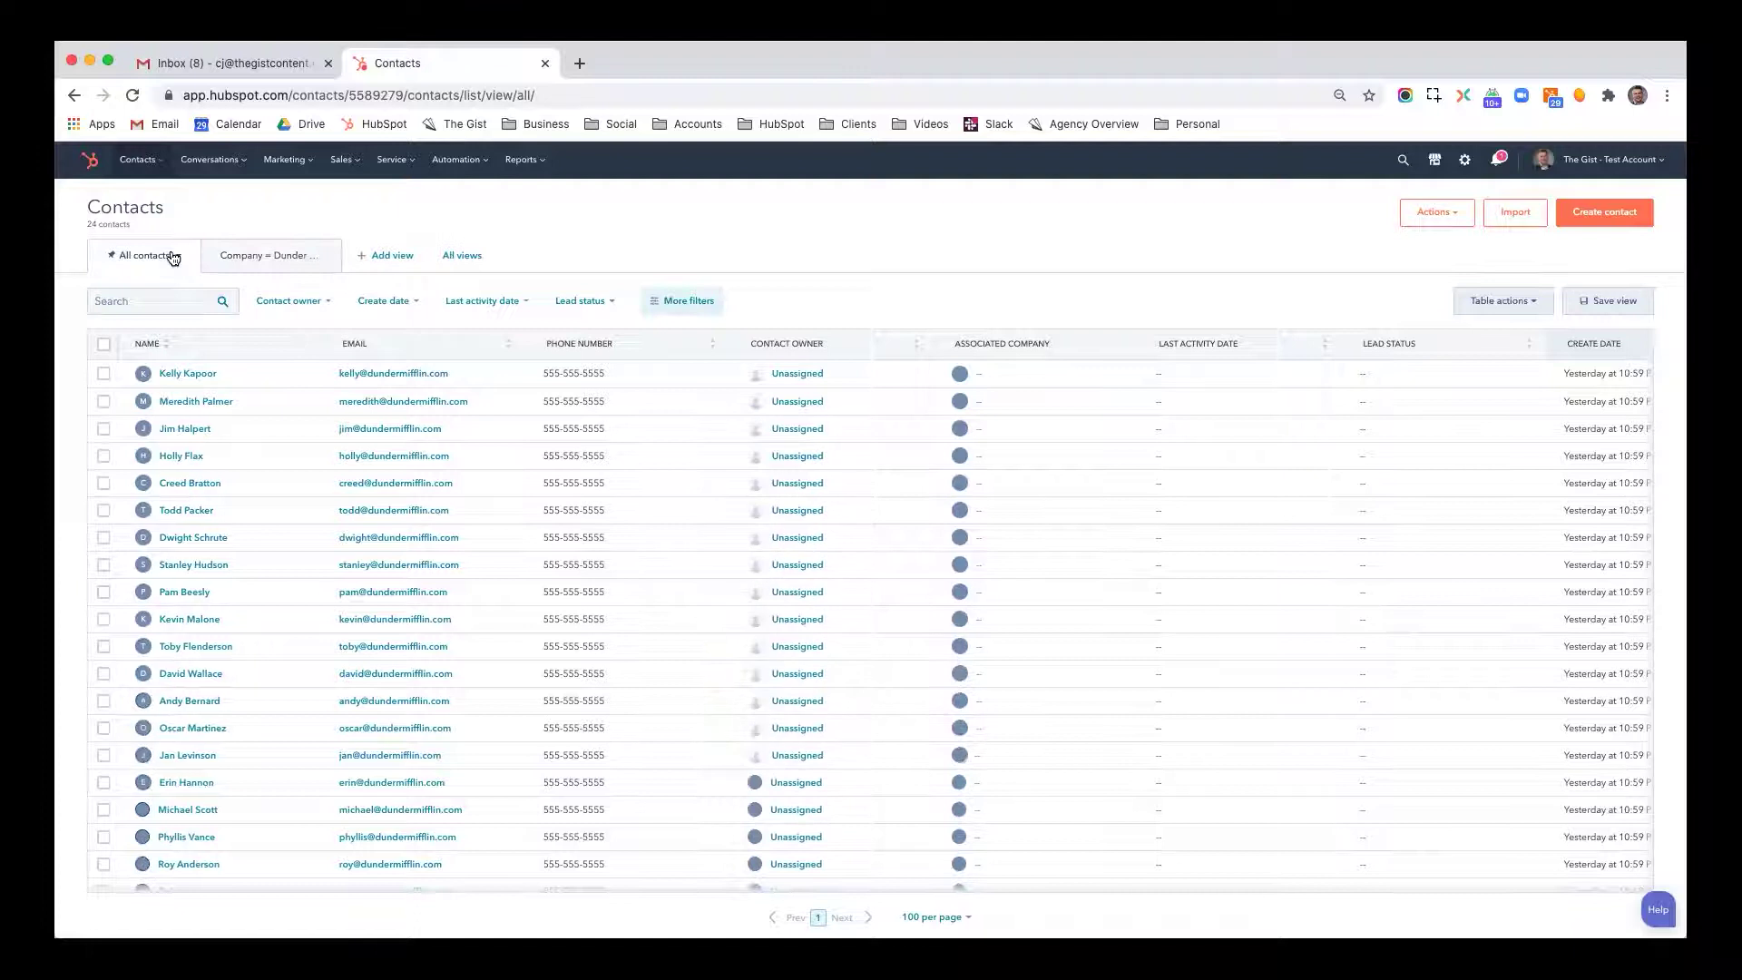
click(274, 261)
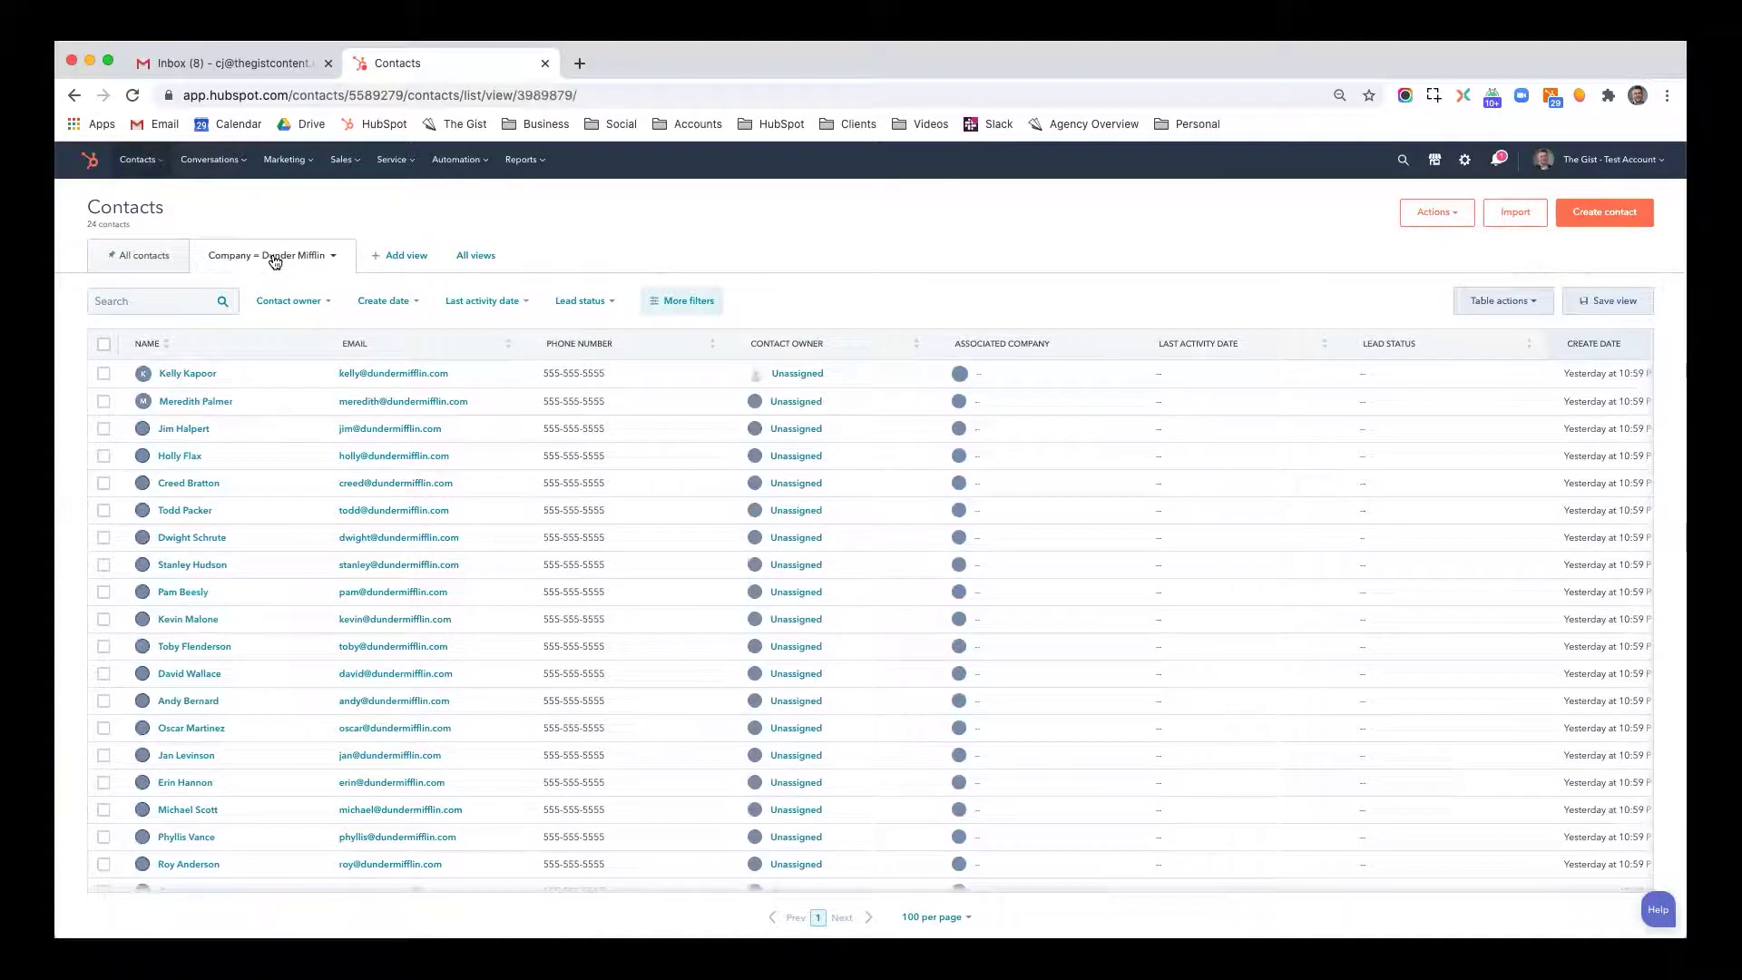
click(148, 257)
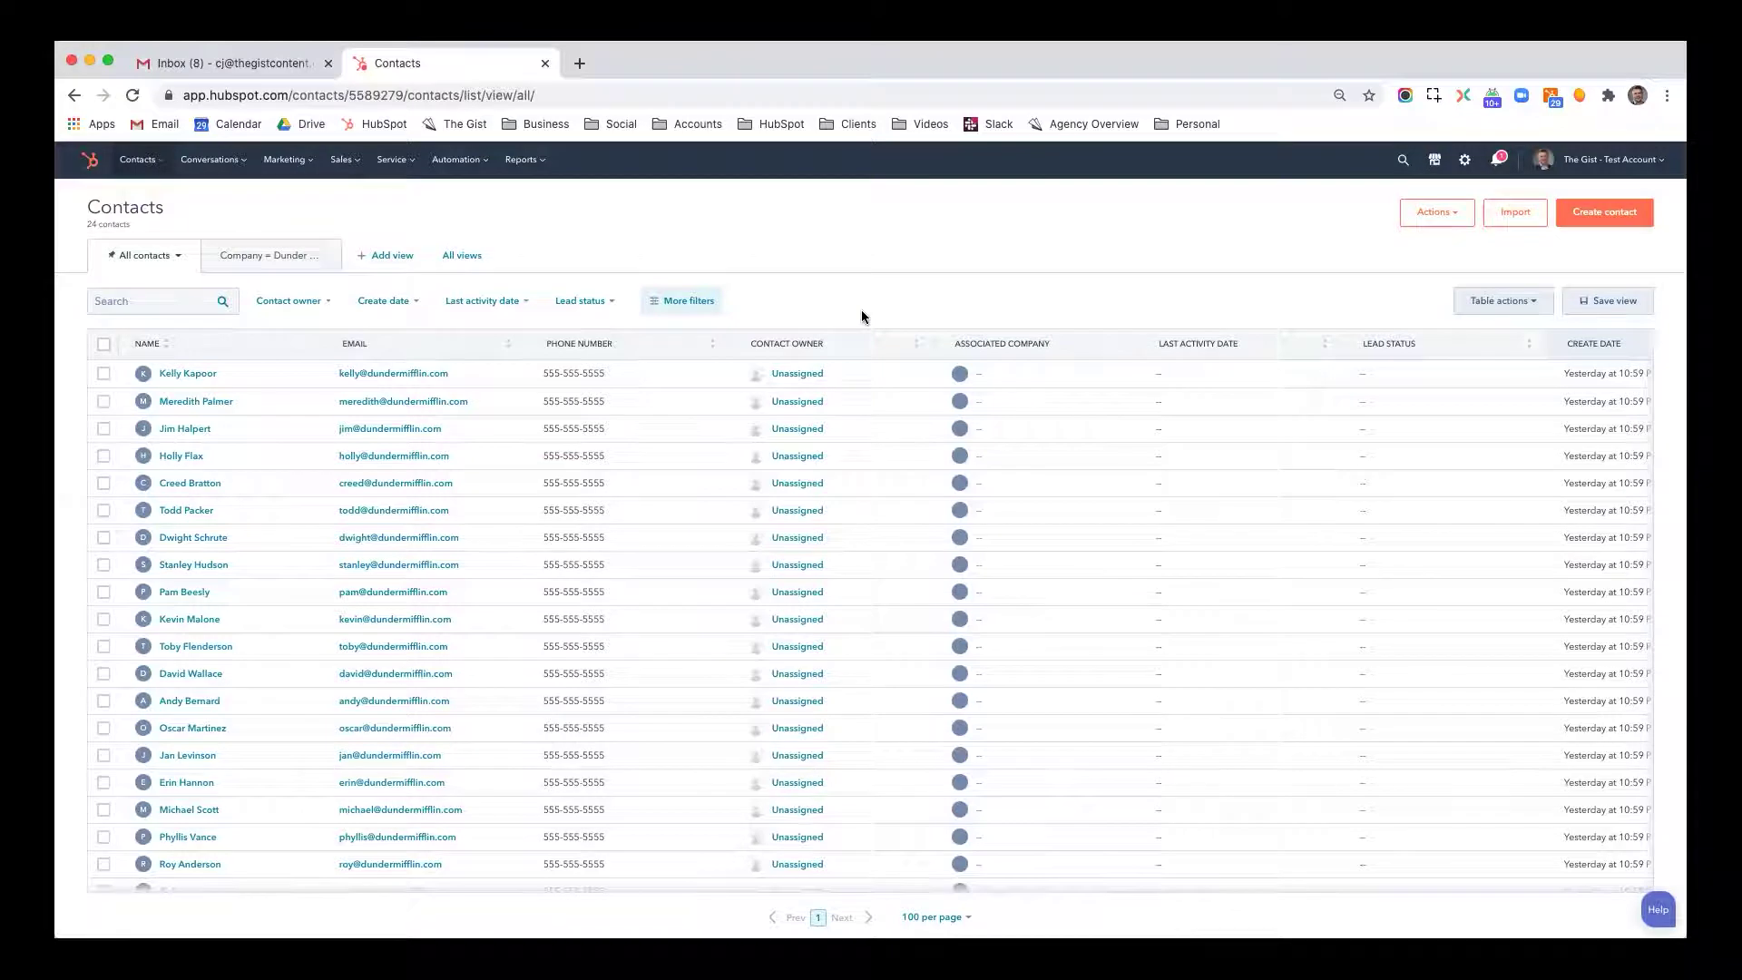
Delete the Company name condition and add a Current CRM is known filter
click(703, 304)
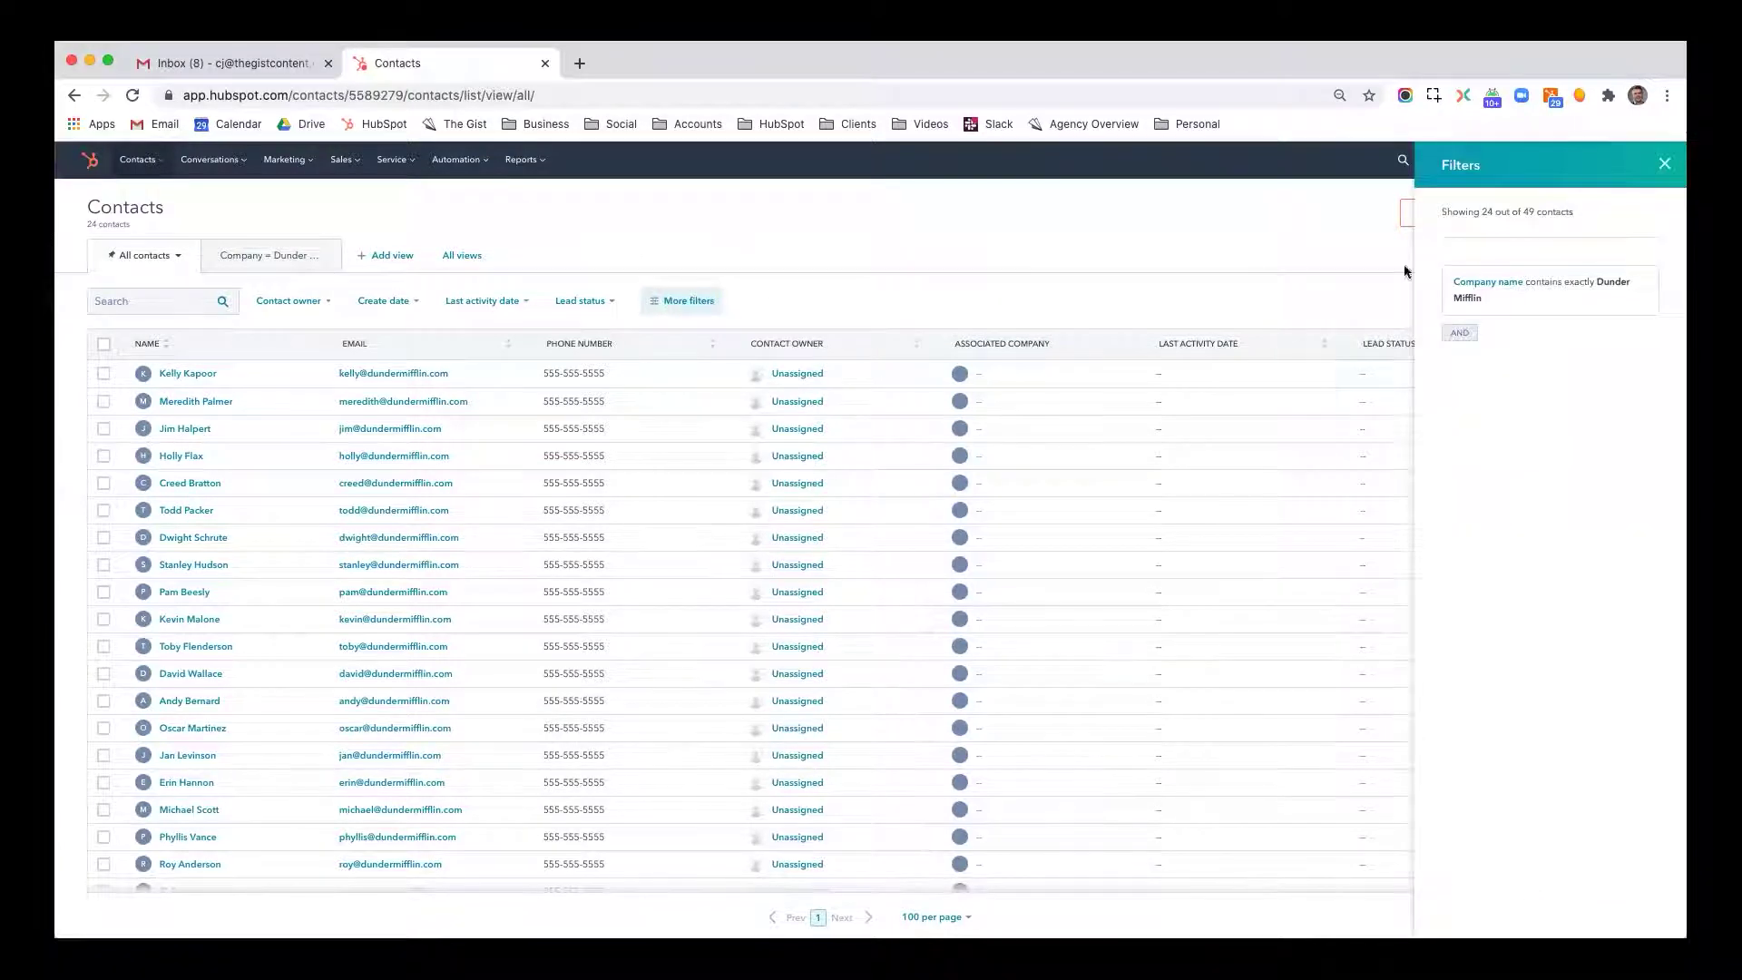
click(1649, 283)
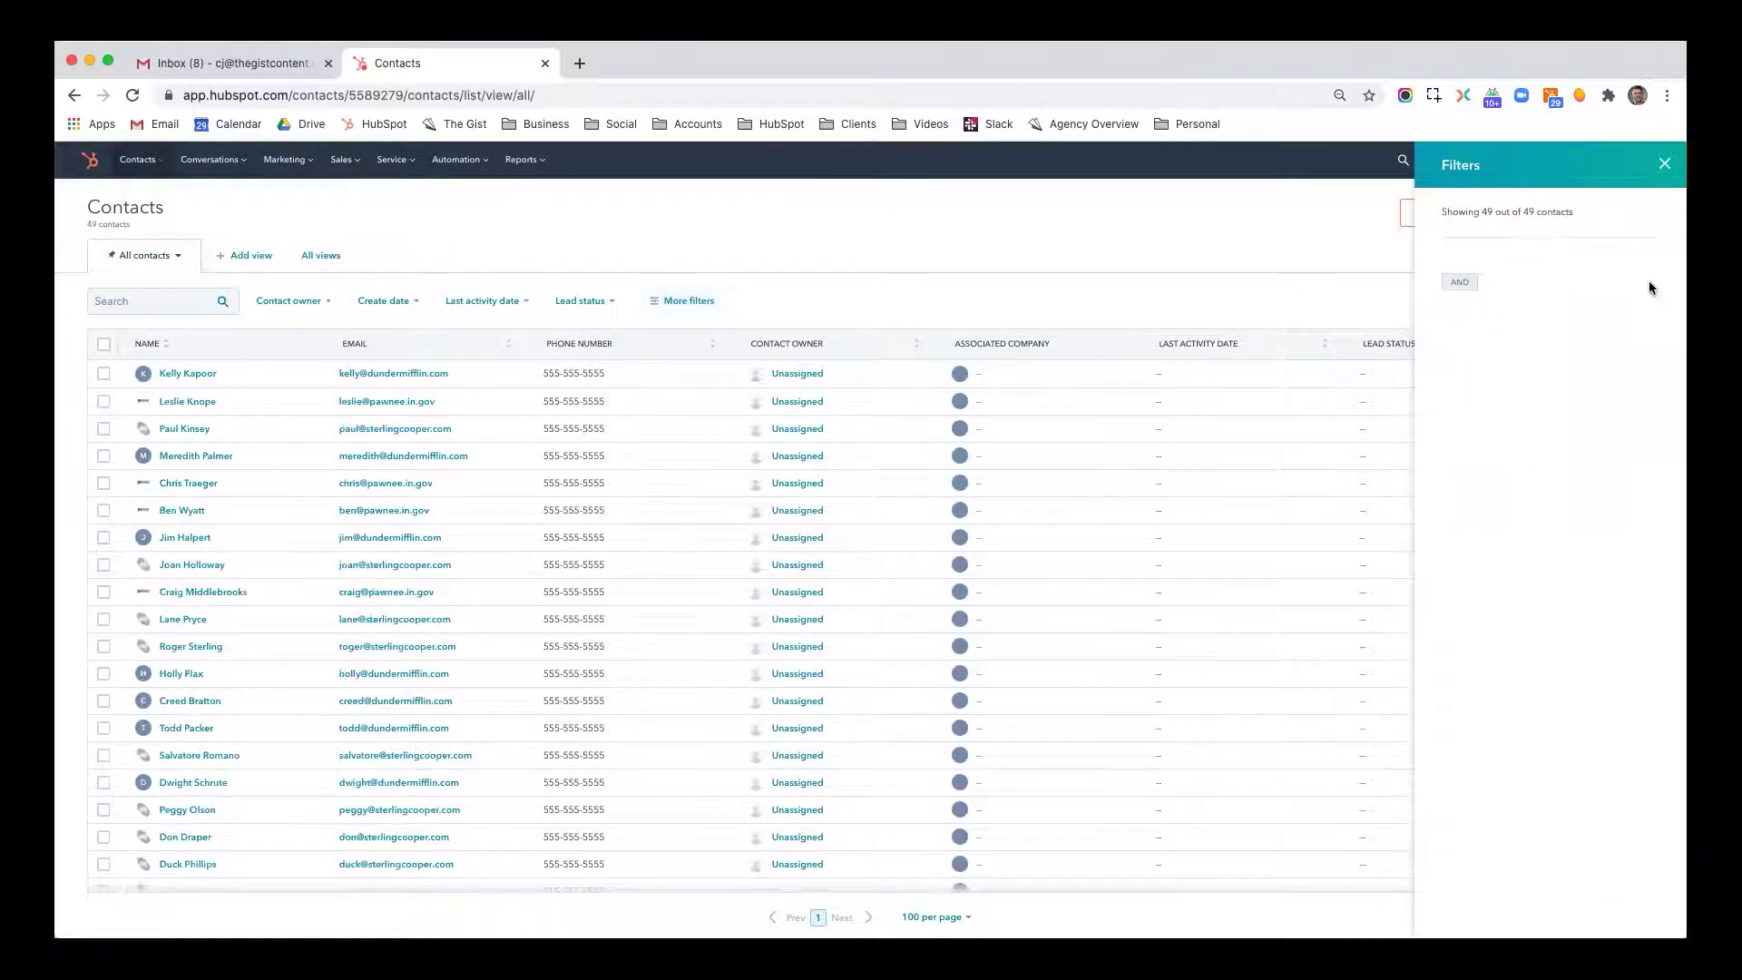
click(1460, 282)
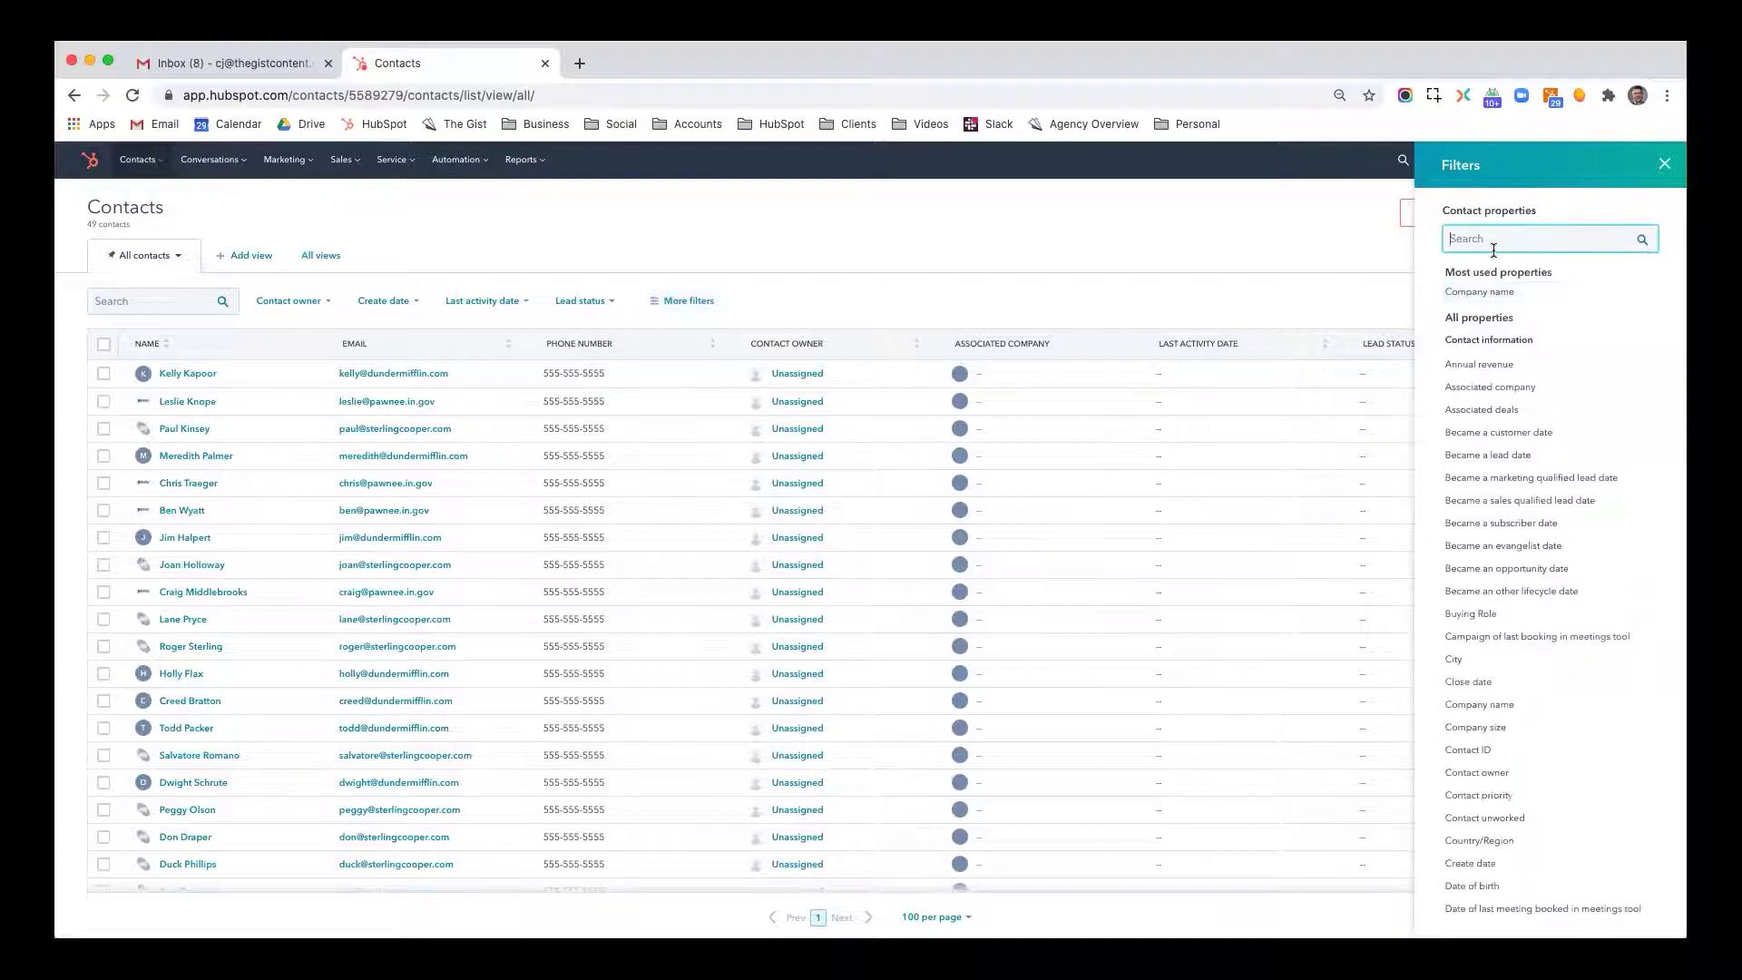
text(crm)
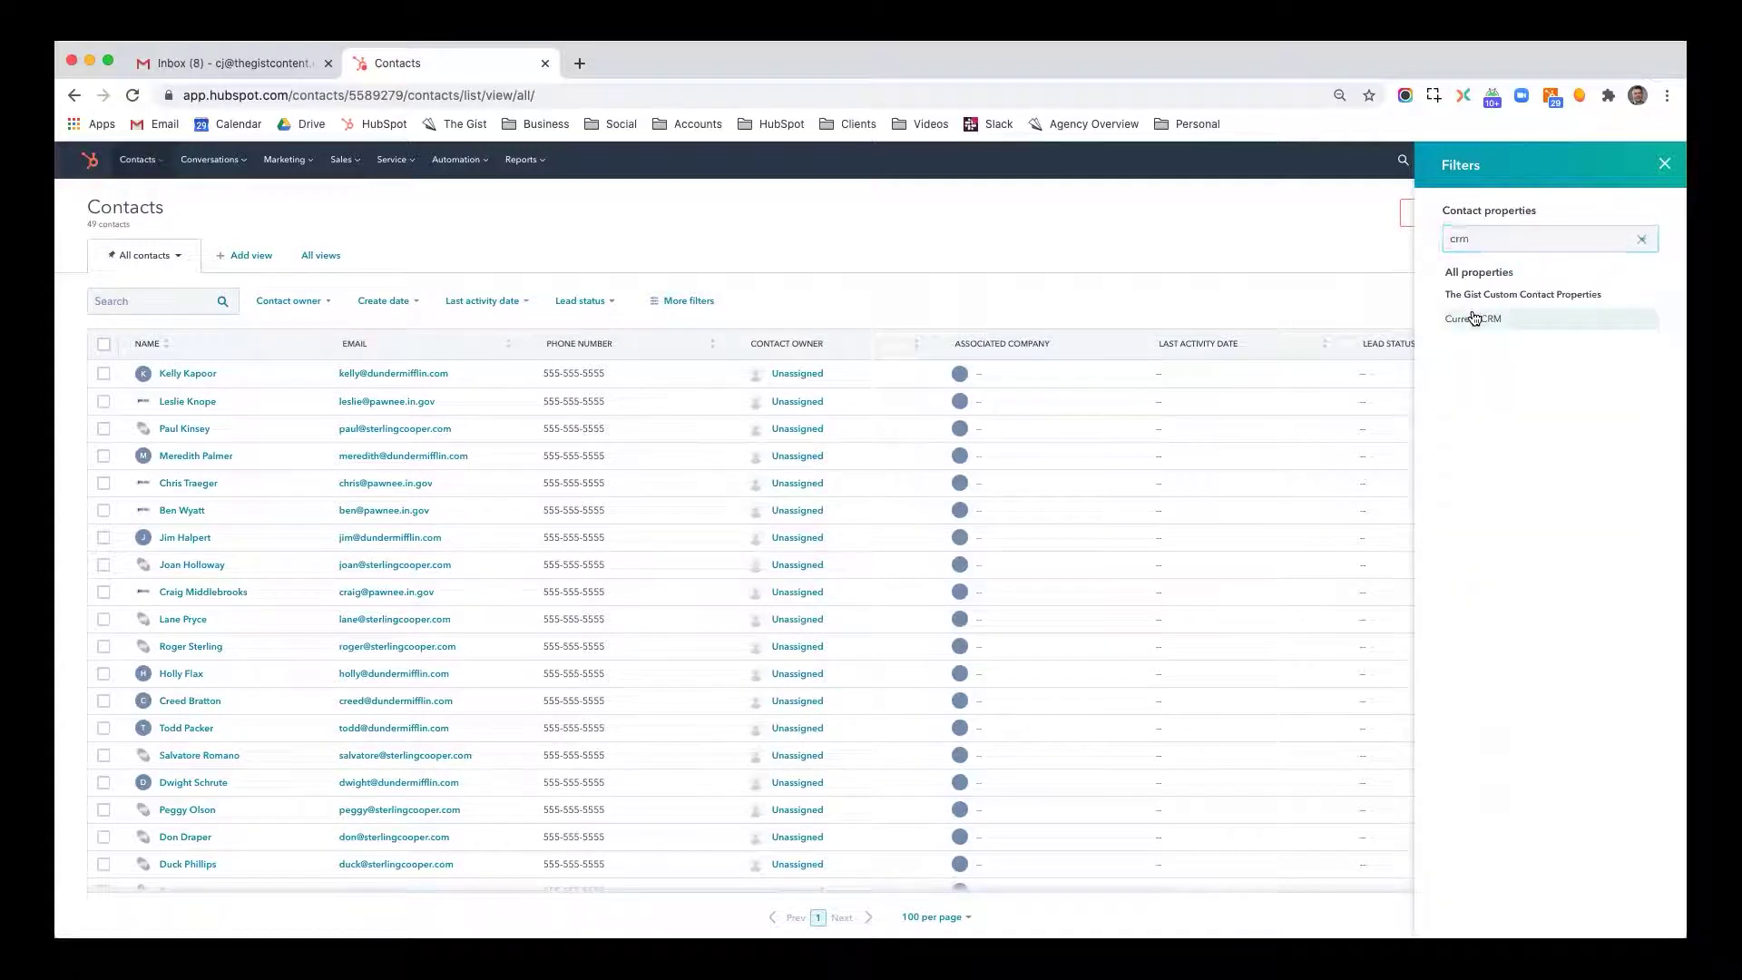
click(1476, 317)
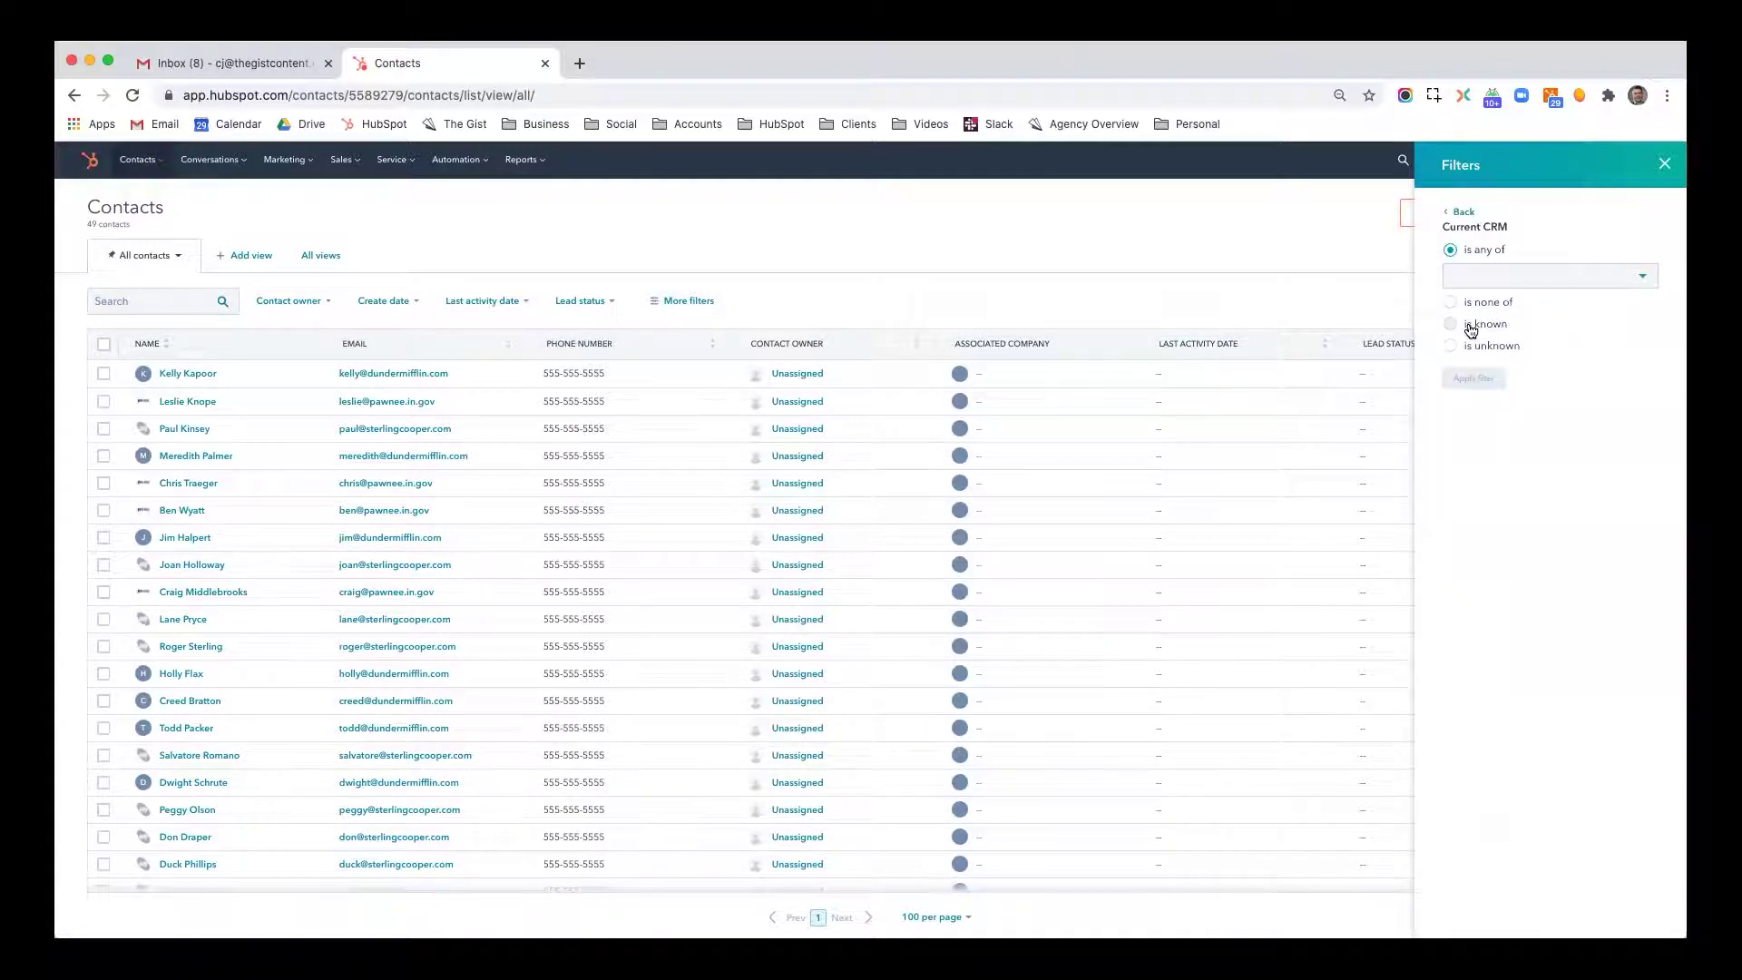
click(1471, 327)
click(1470, 347)
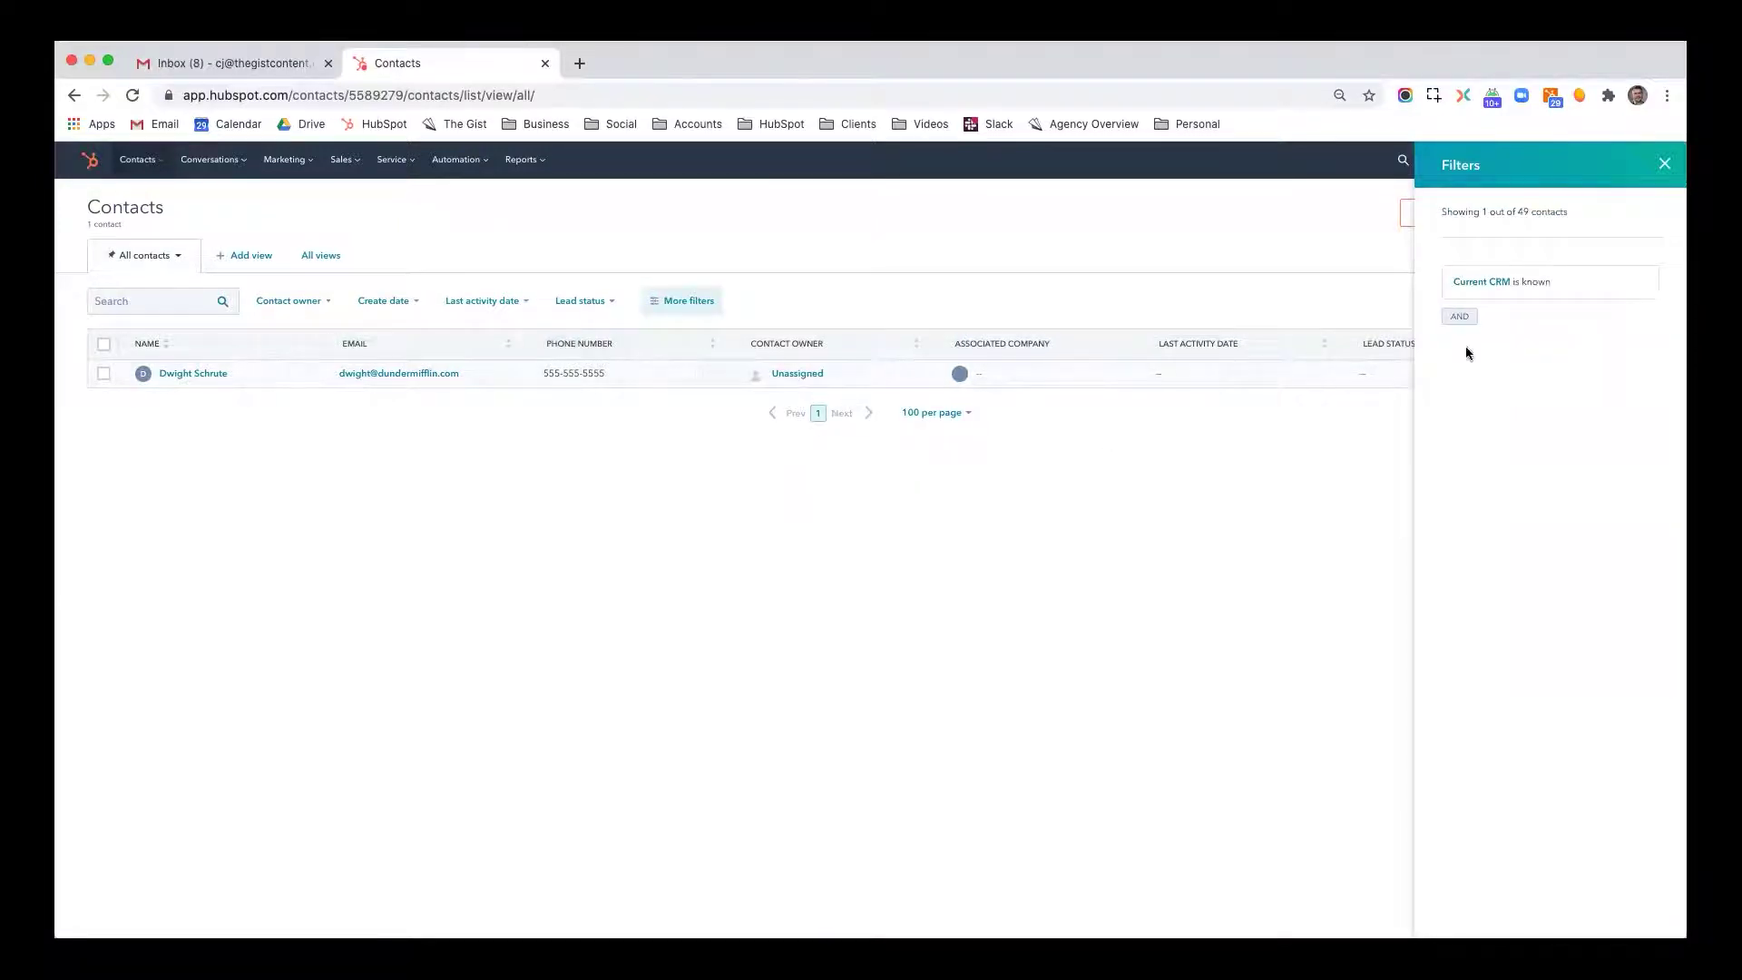
Change the Current CRM filter to is any of Salesforce, leaving 1 of 49 contacts
click(1563, 281)
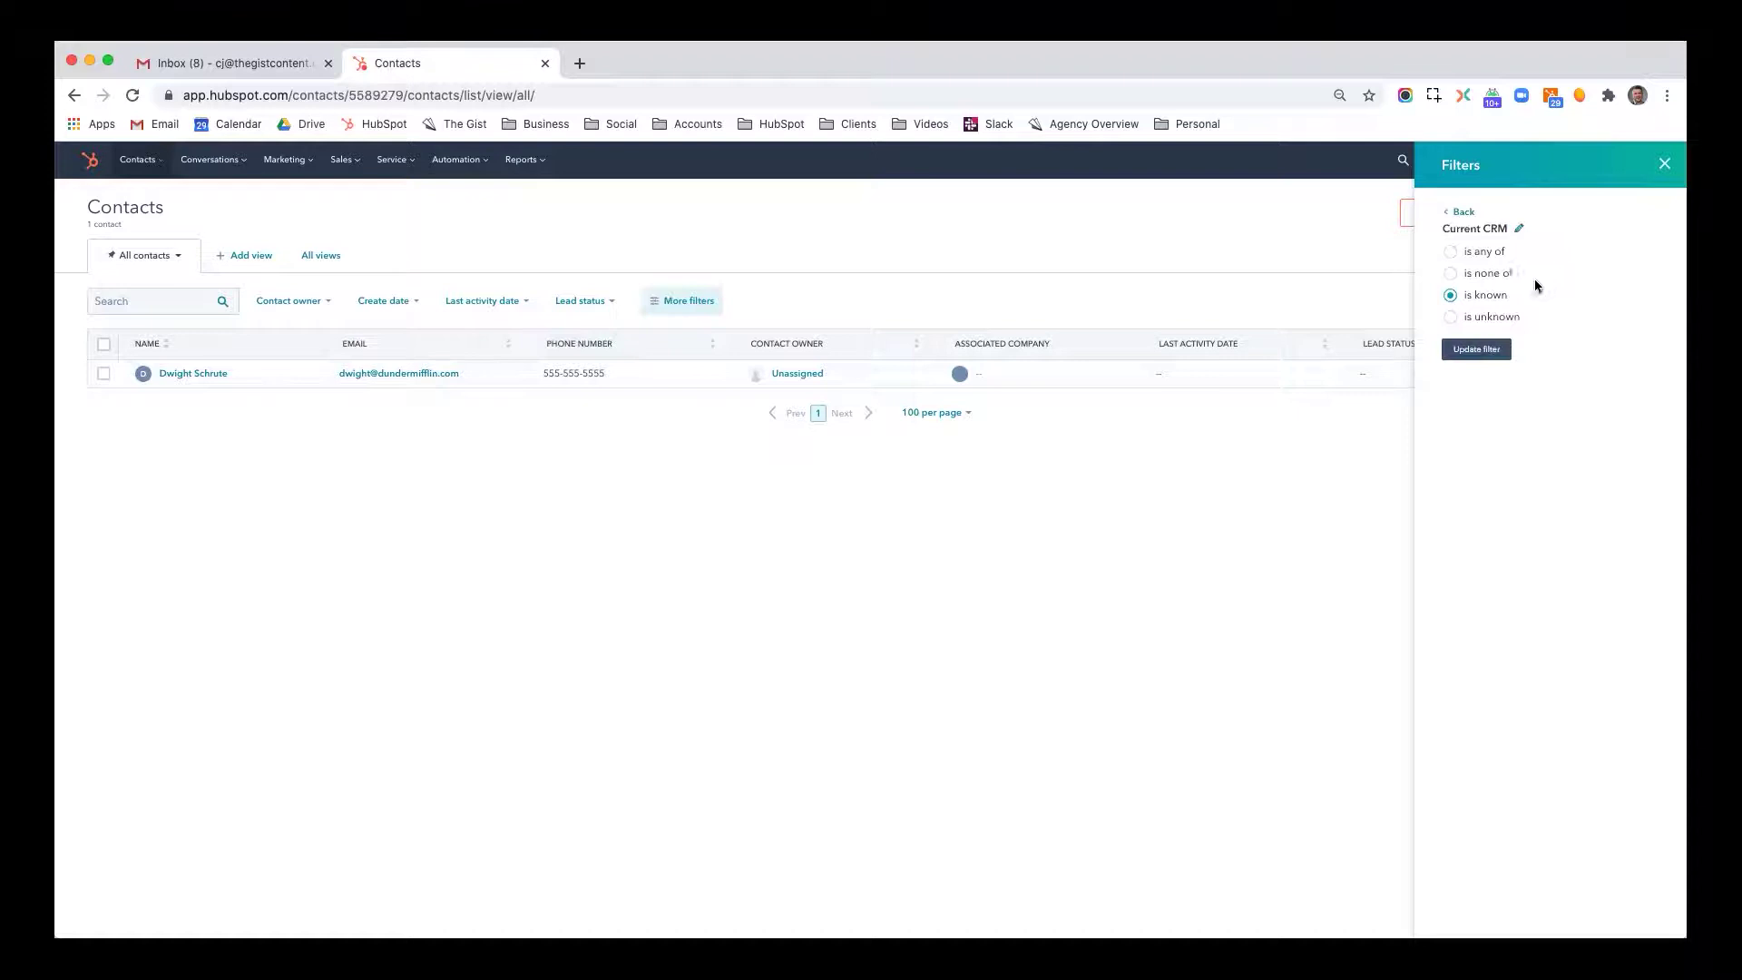
click(1451, 252)
click(1504, 280)
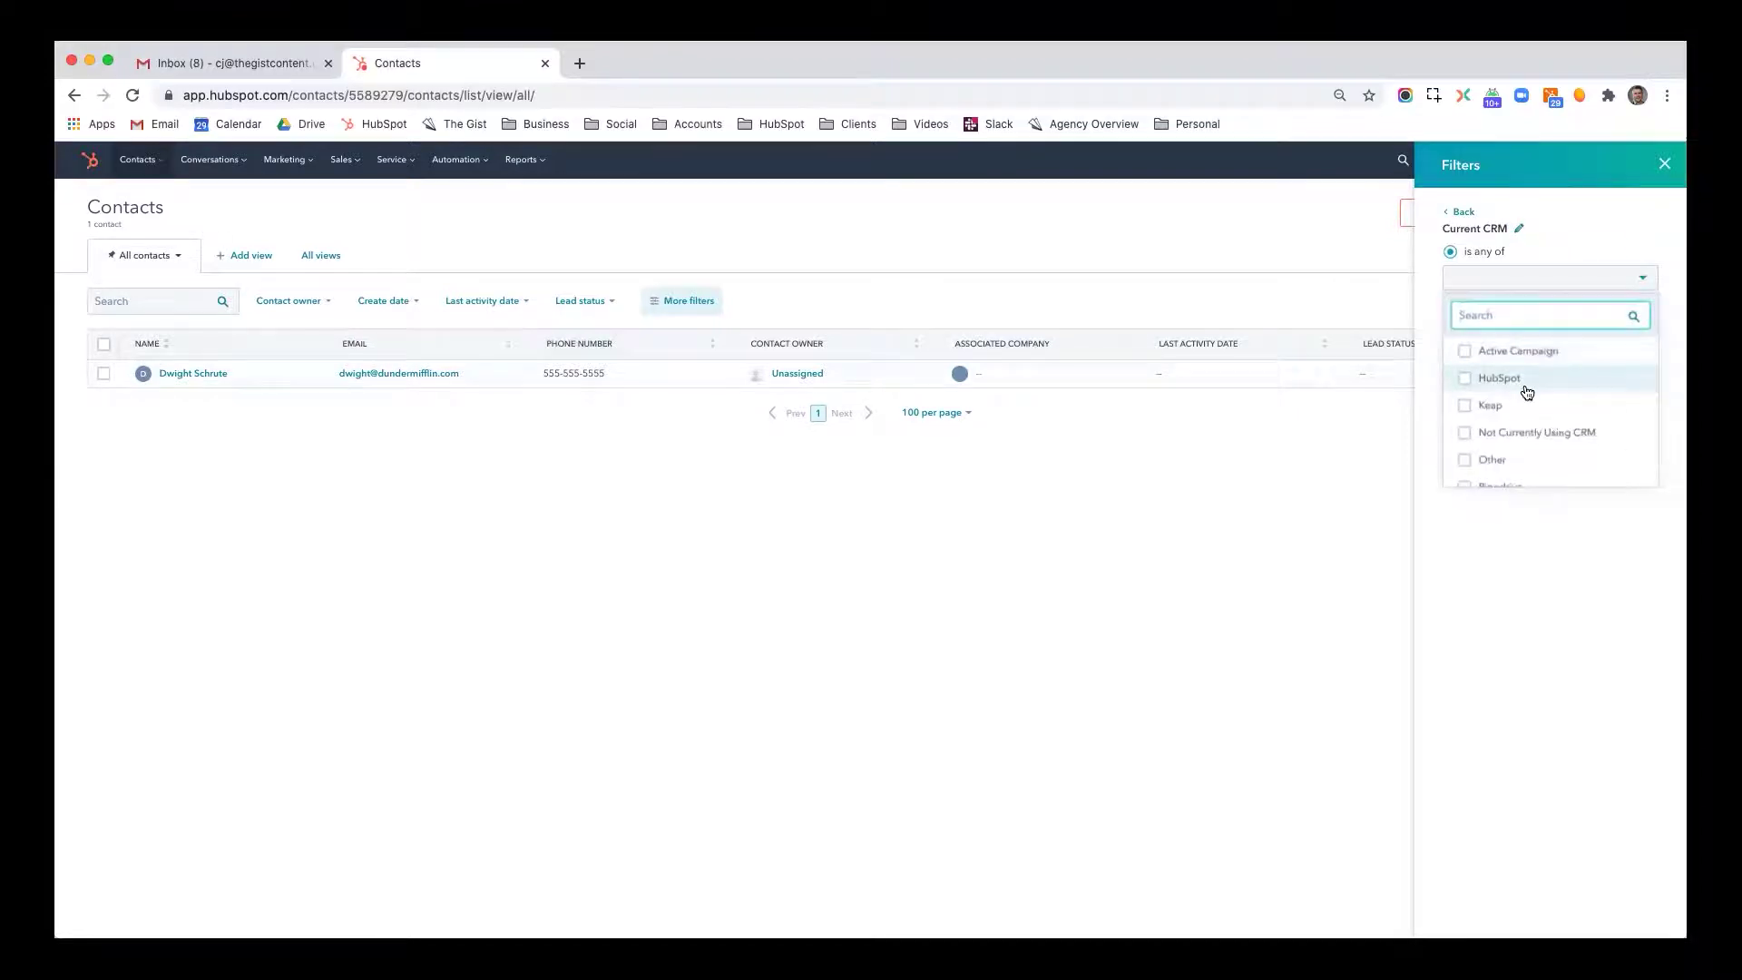
scroll(1524, 391, down, 2)
click(1522, 446)
click(1510, 530)
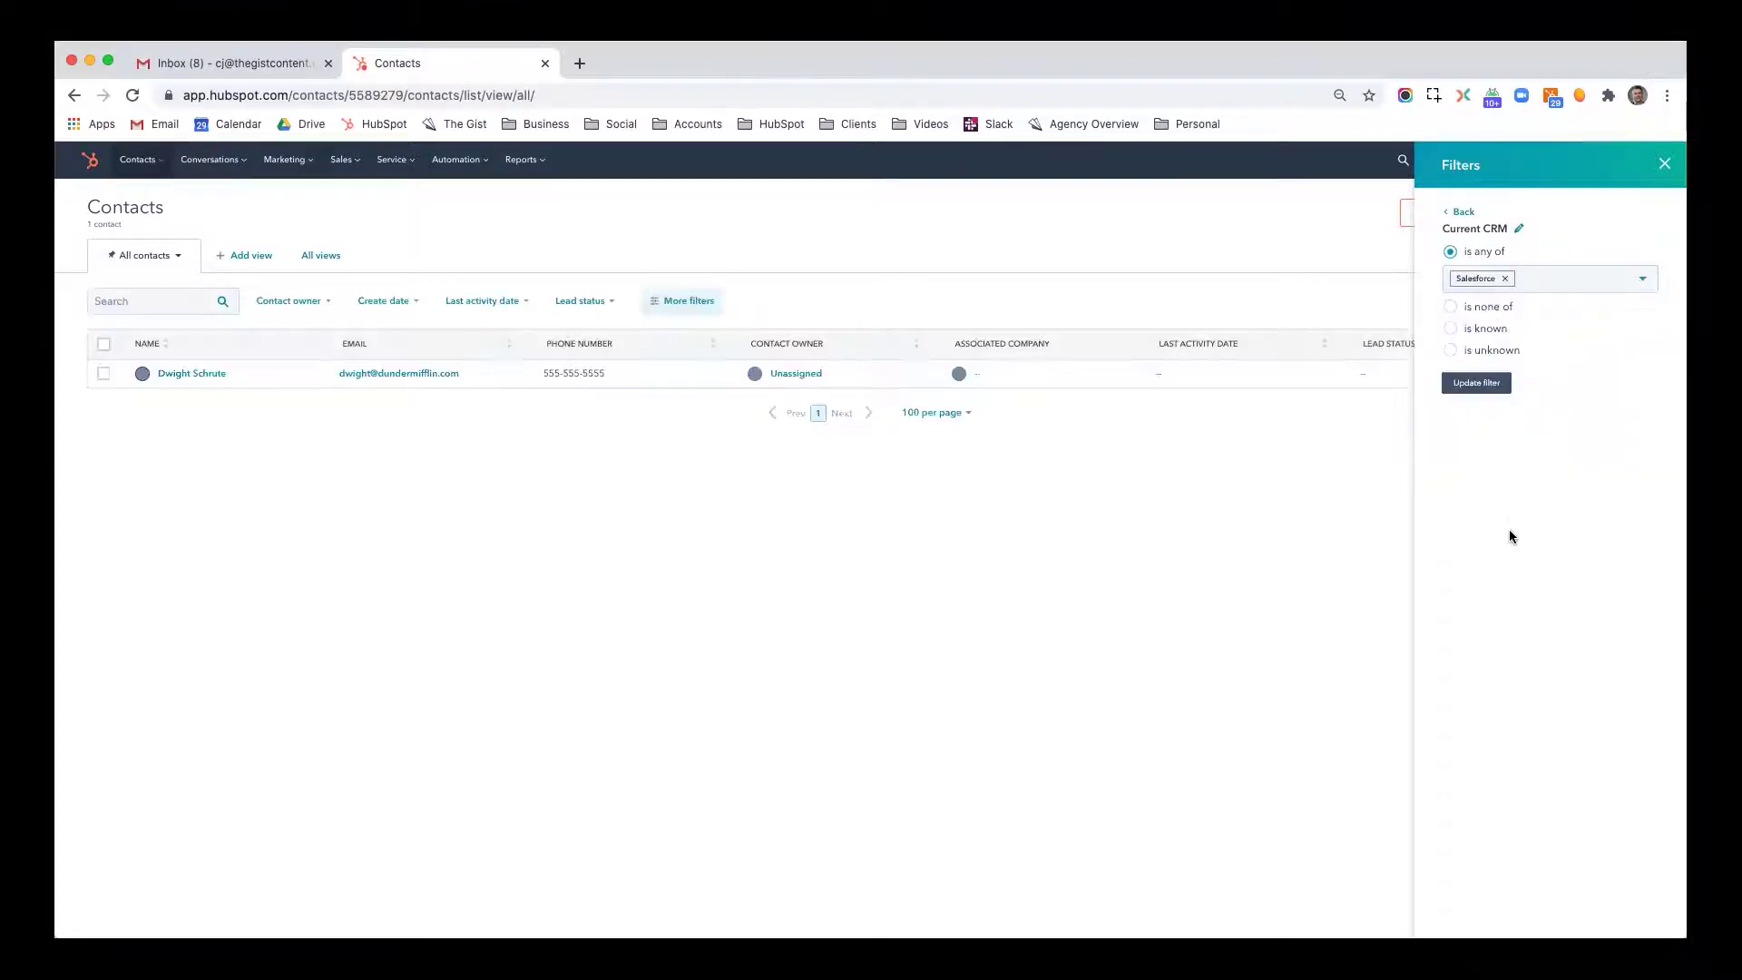
click(1483, 379)
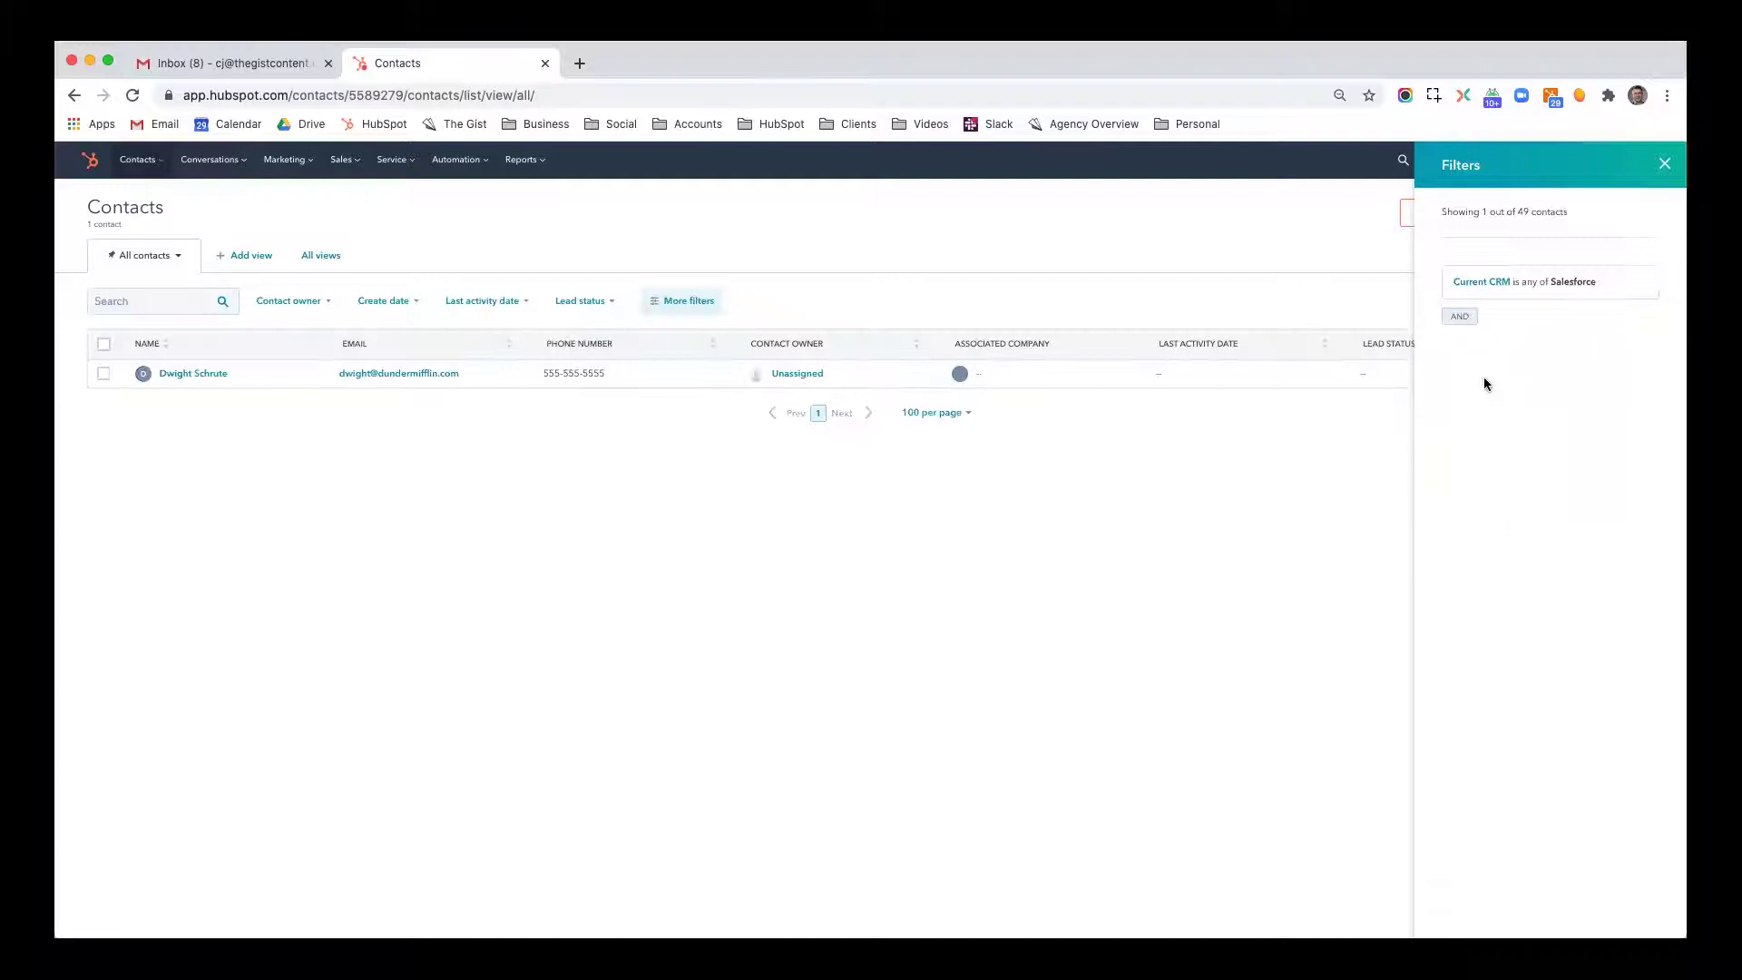
click(1665, 163)
click(1535, 301)
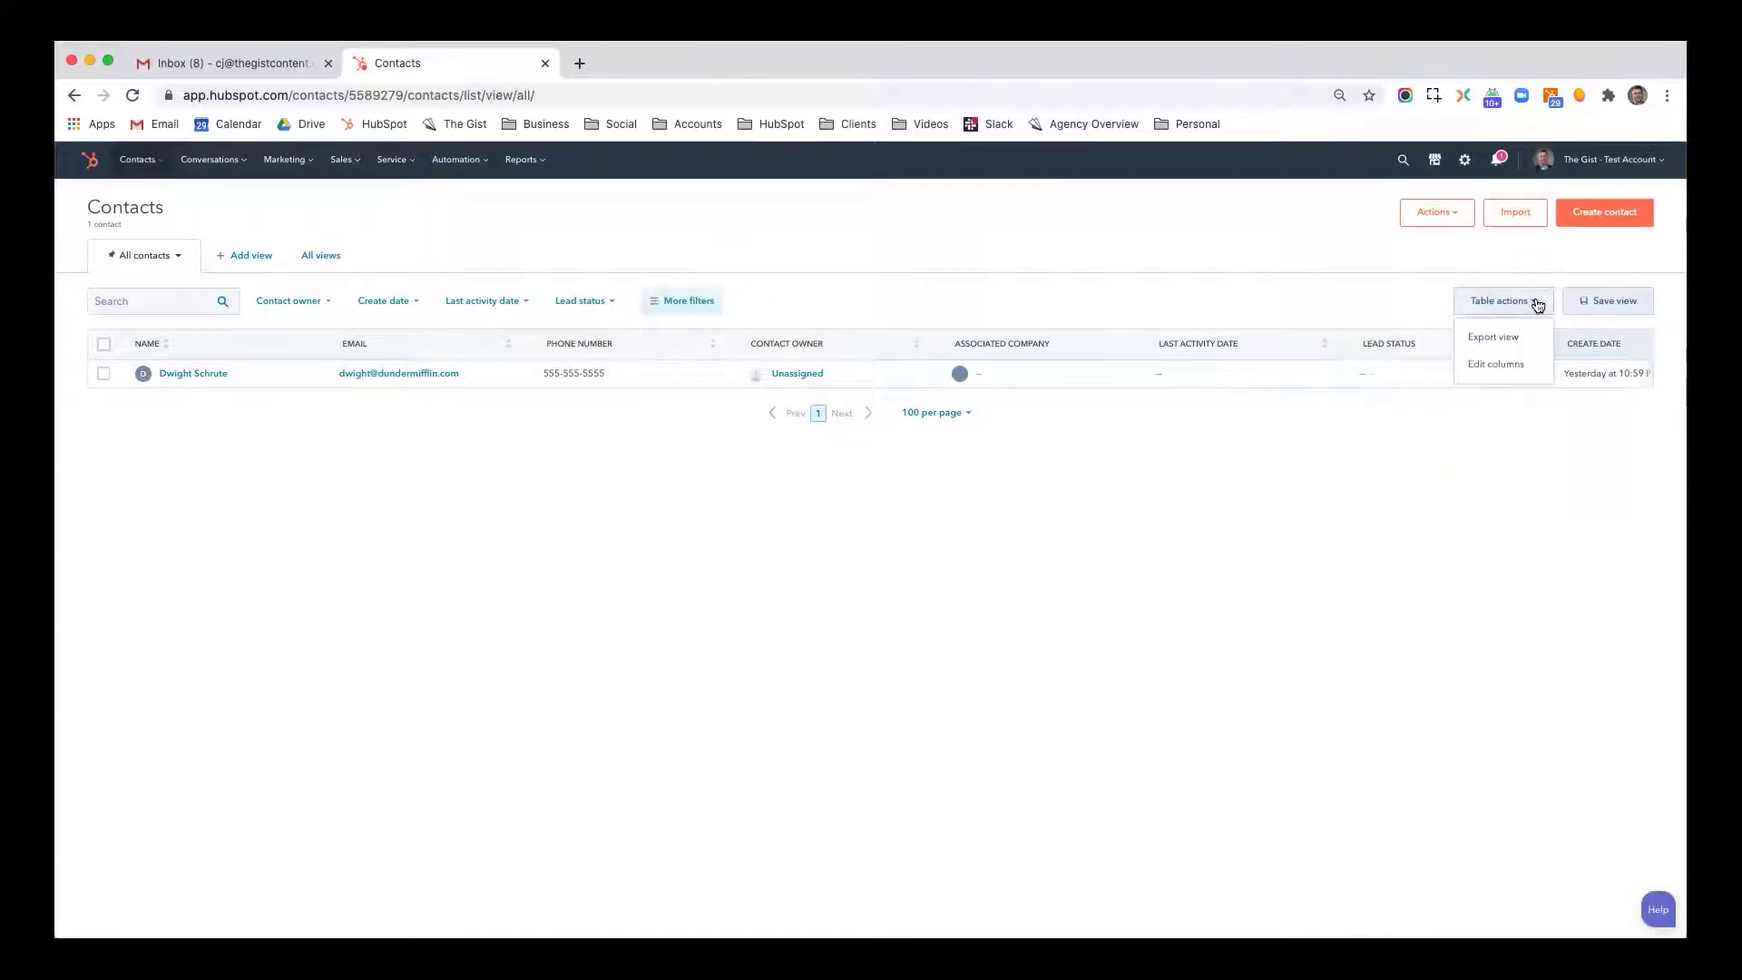
click(1536, 300)
Save the Salesforce-filtered list as a new view named 'CRM = Salesforce'
click(1586, 300)
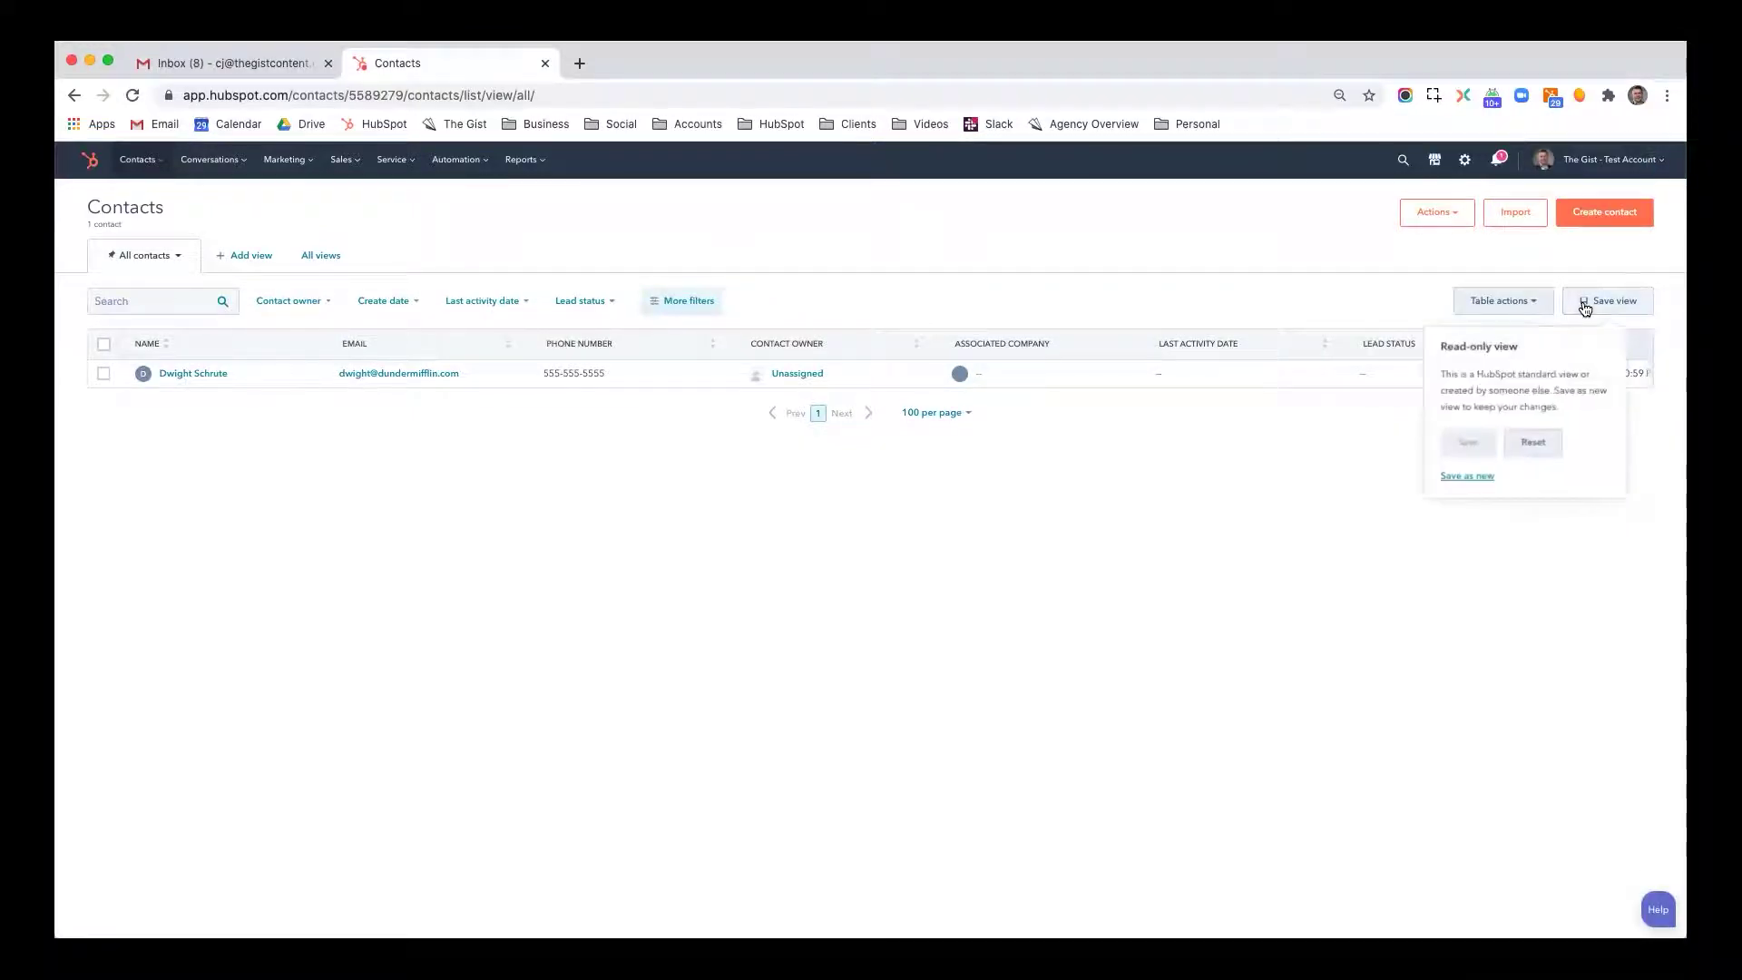
click(1467, 475)
text(CRM = Sale)
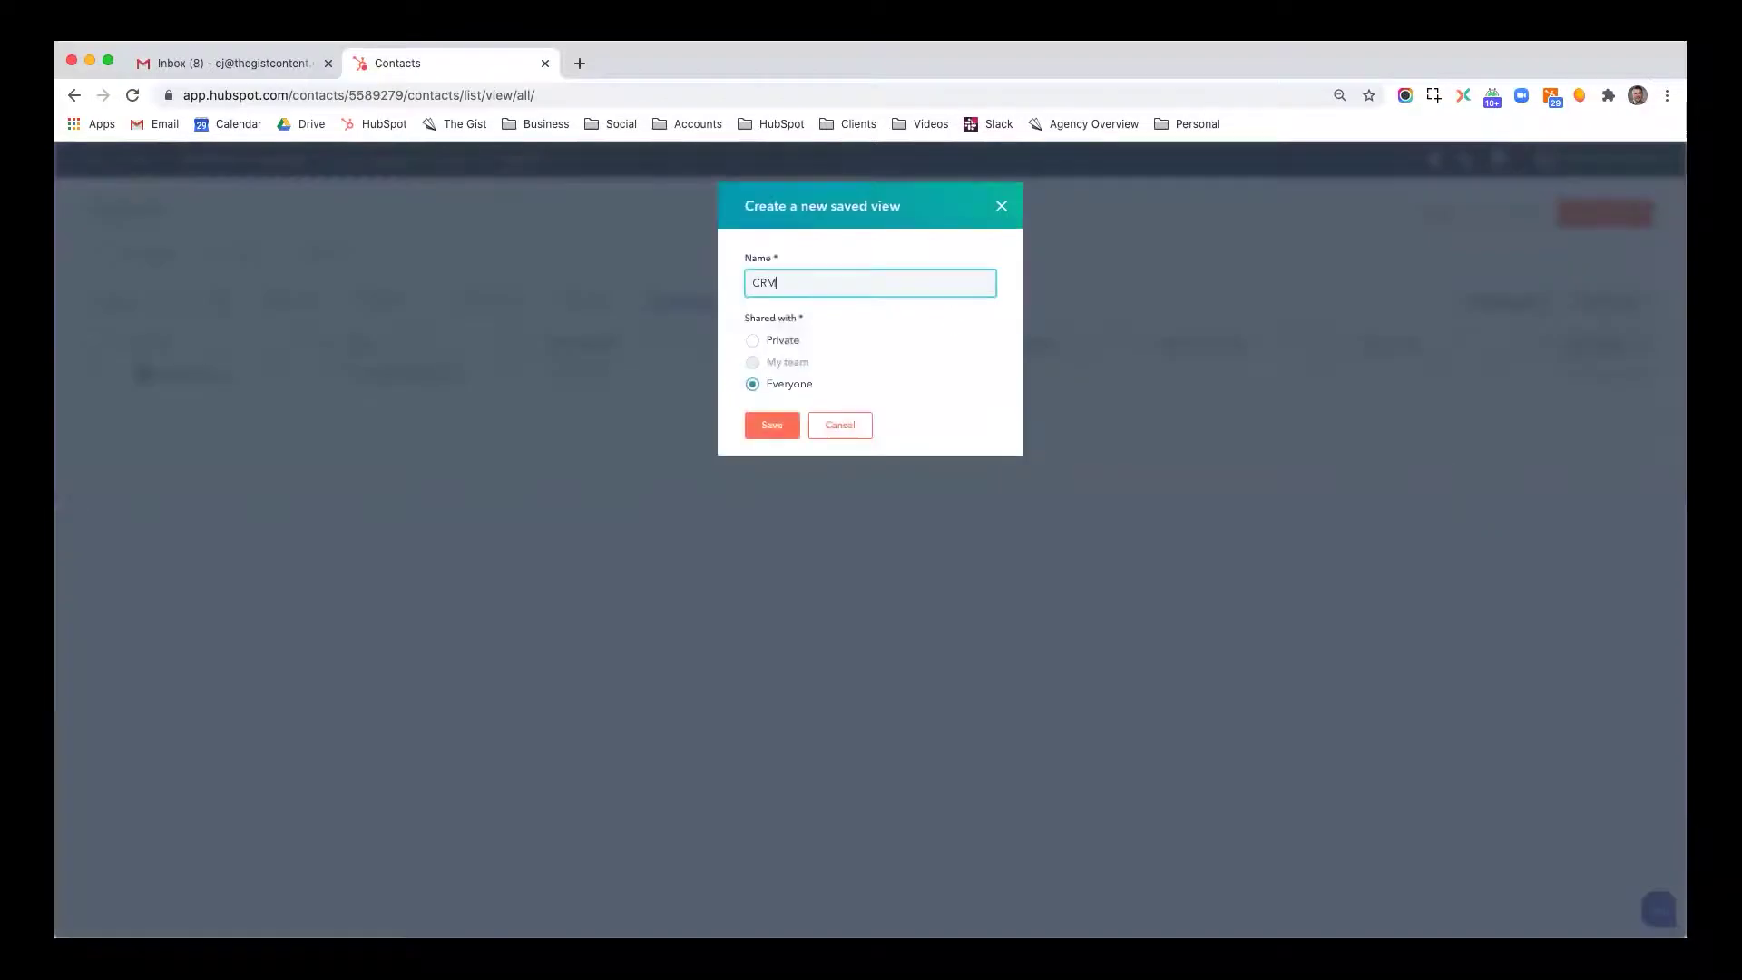
text(sforce)
click(764, 425)
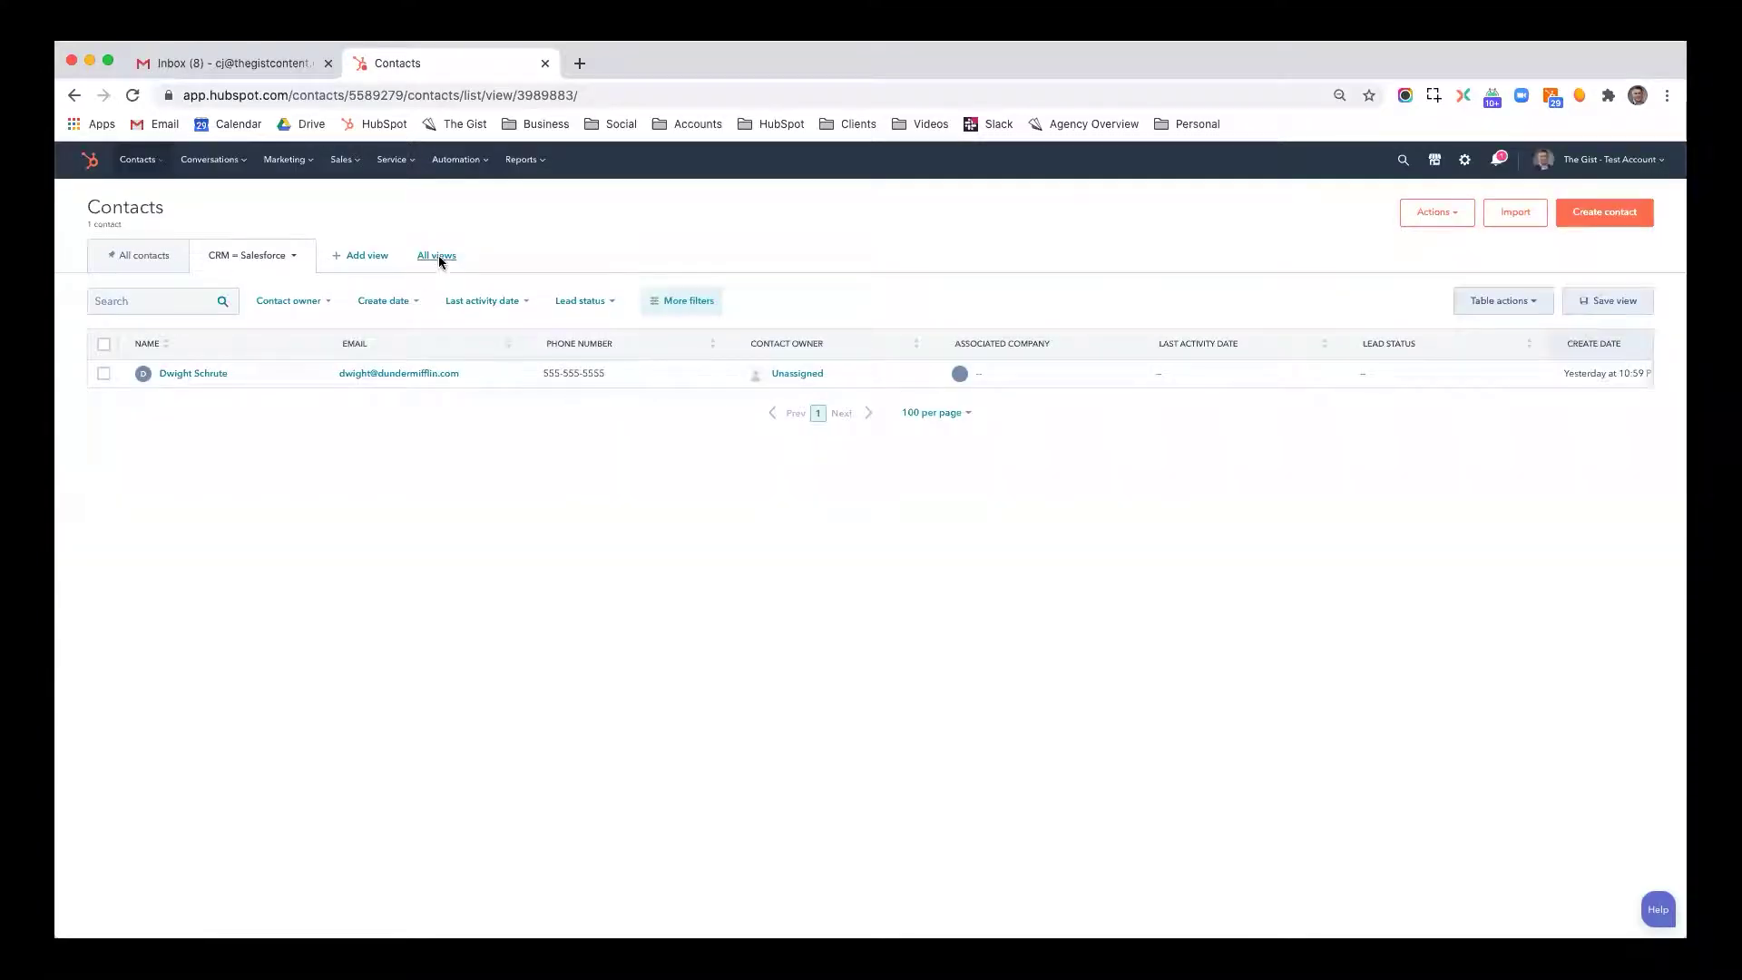
Switch to the Company = Dunder Mifflin view, then back to CRM = Salesforce
click(437, 255)
click(667, 310)
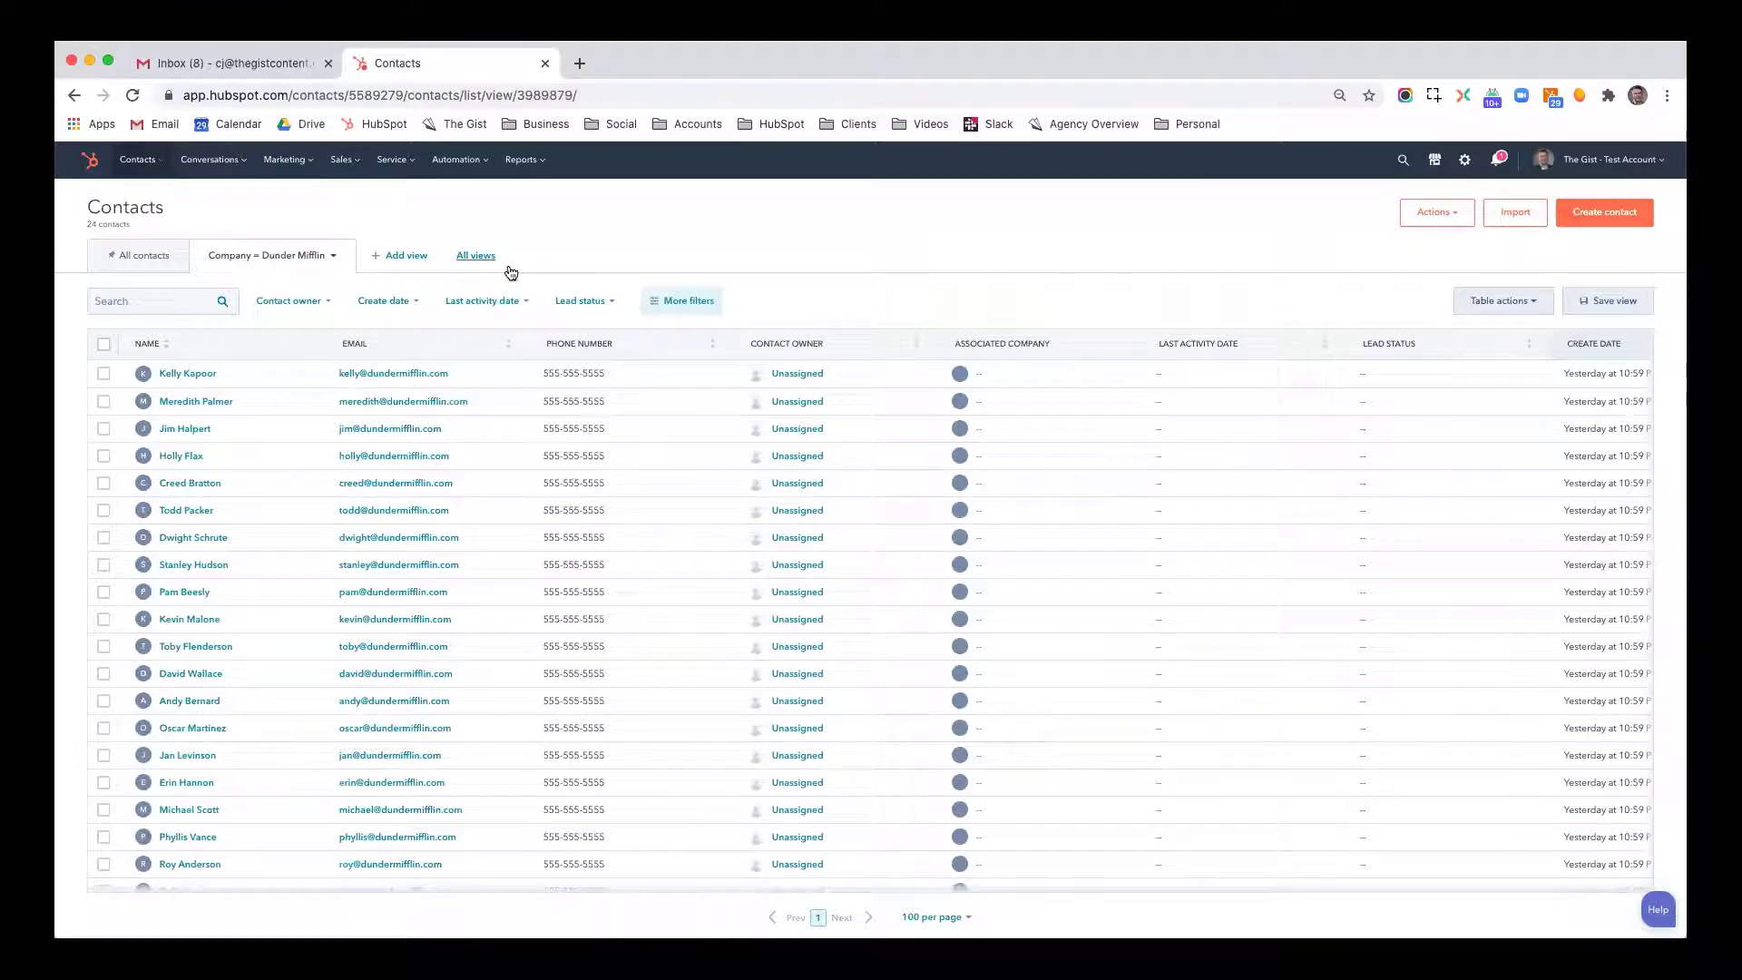
click(477, 257)
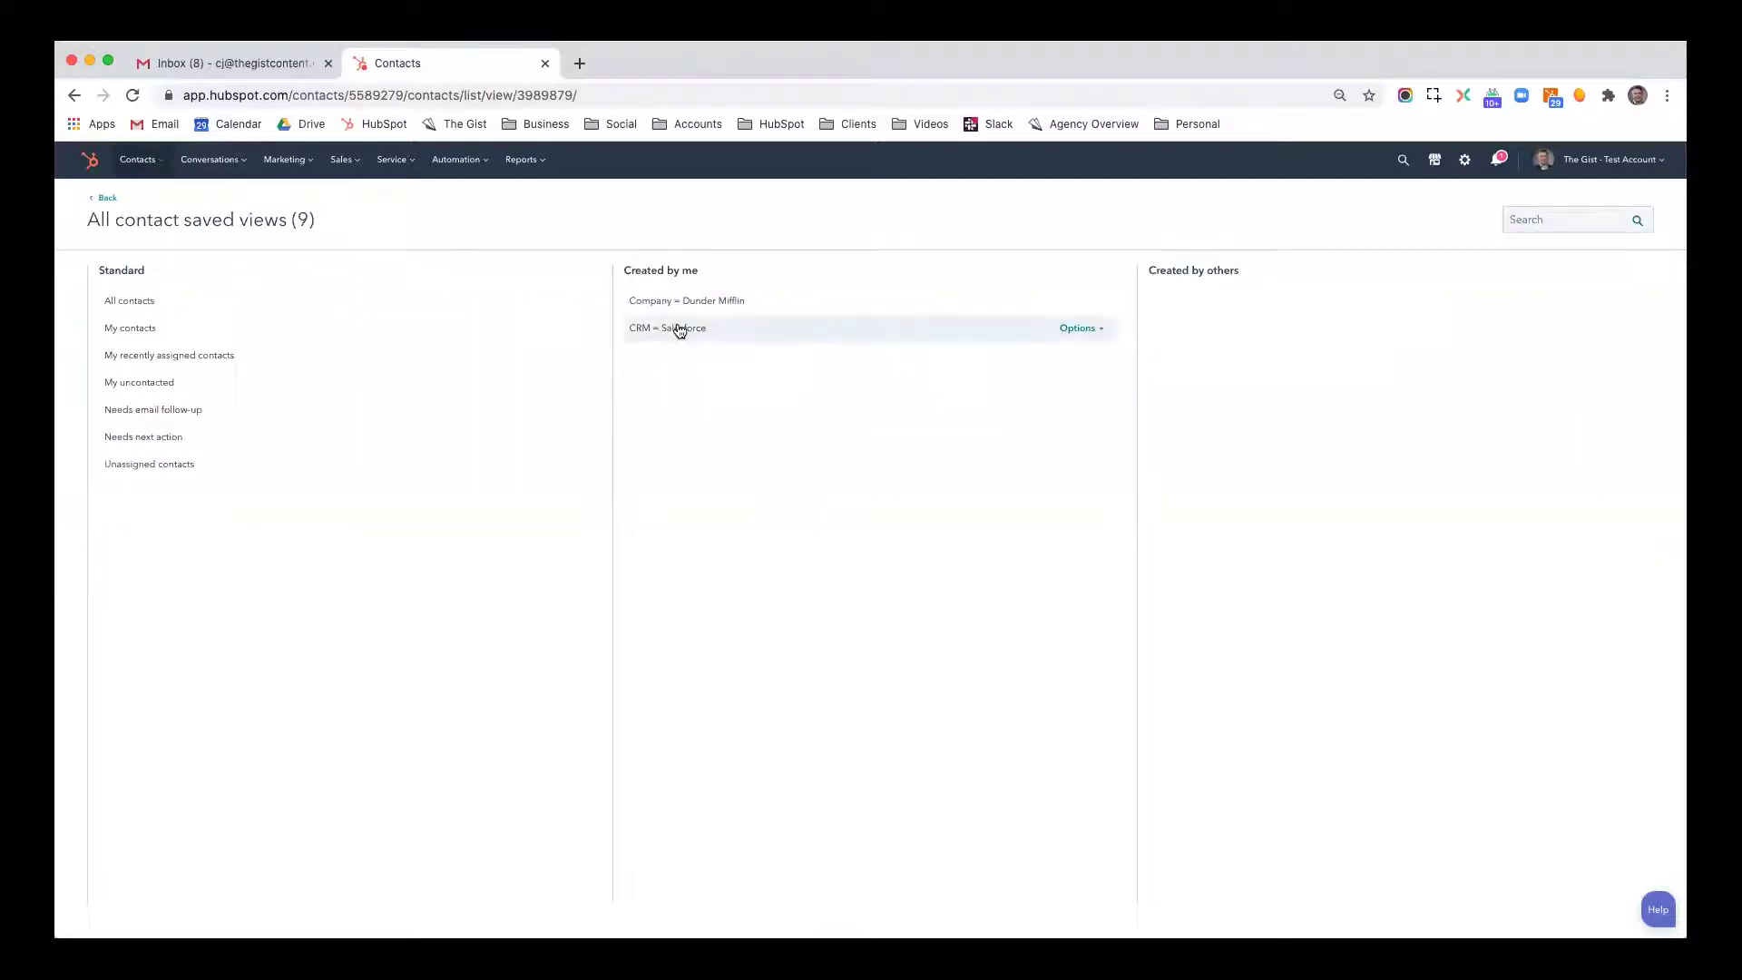
click(676, 326)
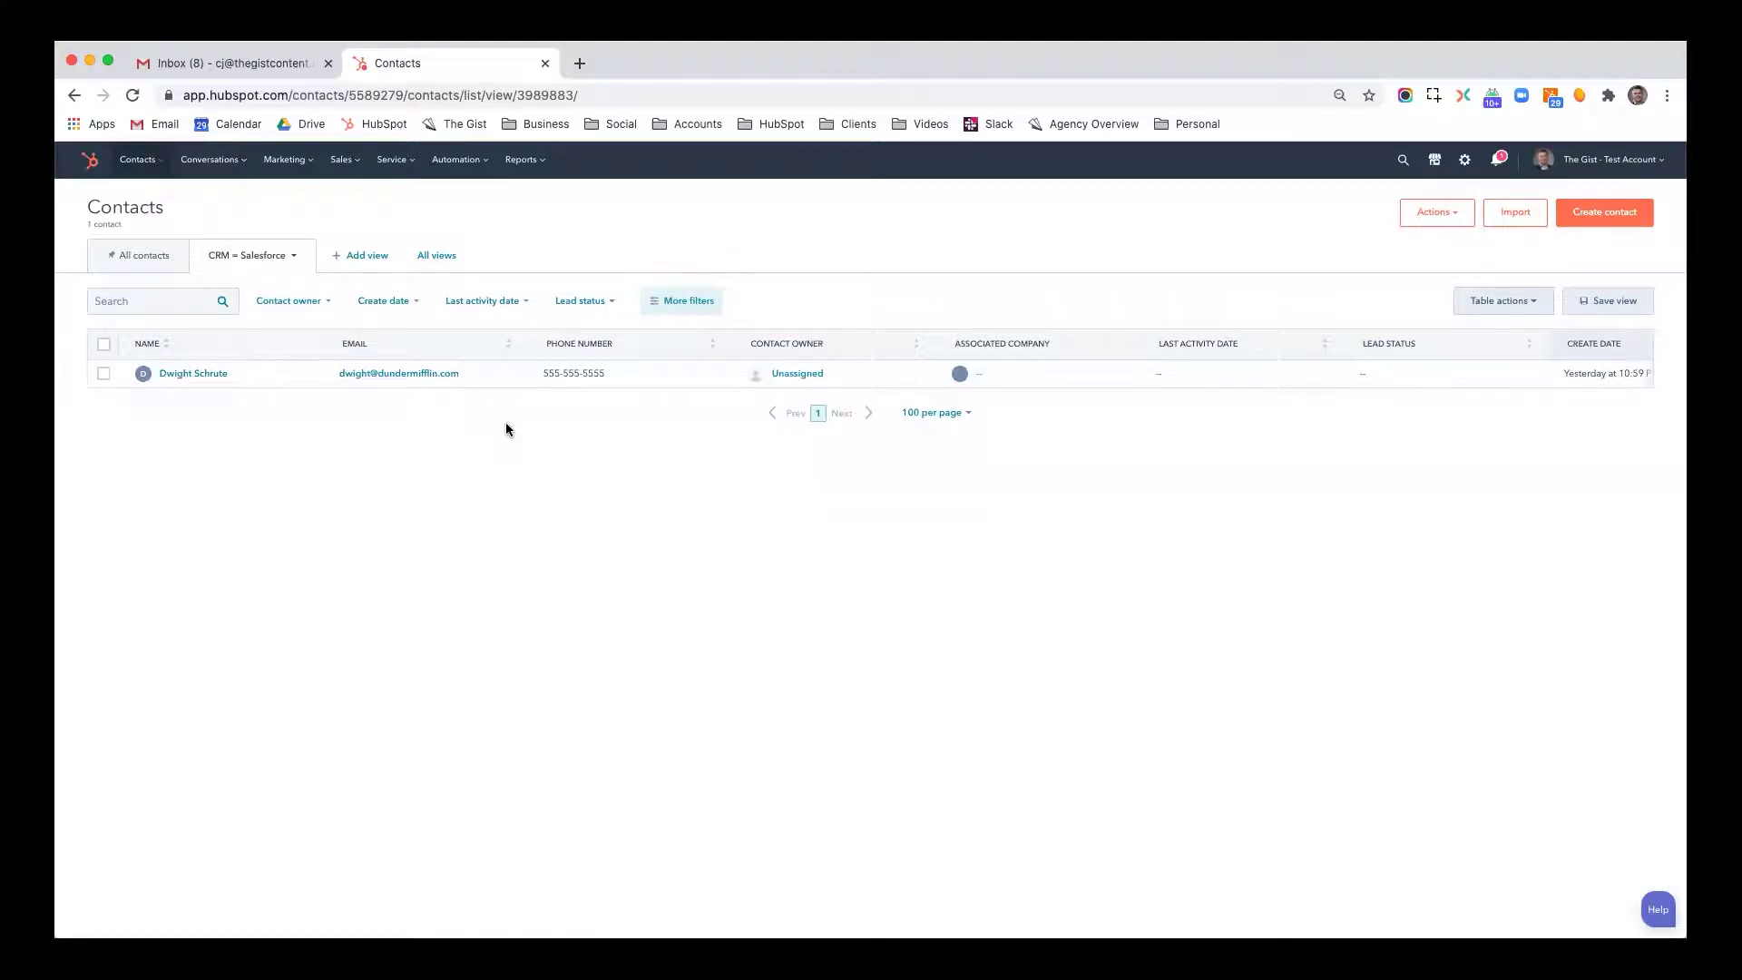
click(671, 315)
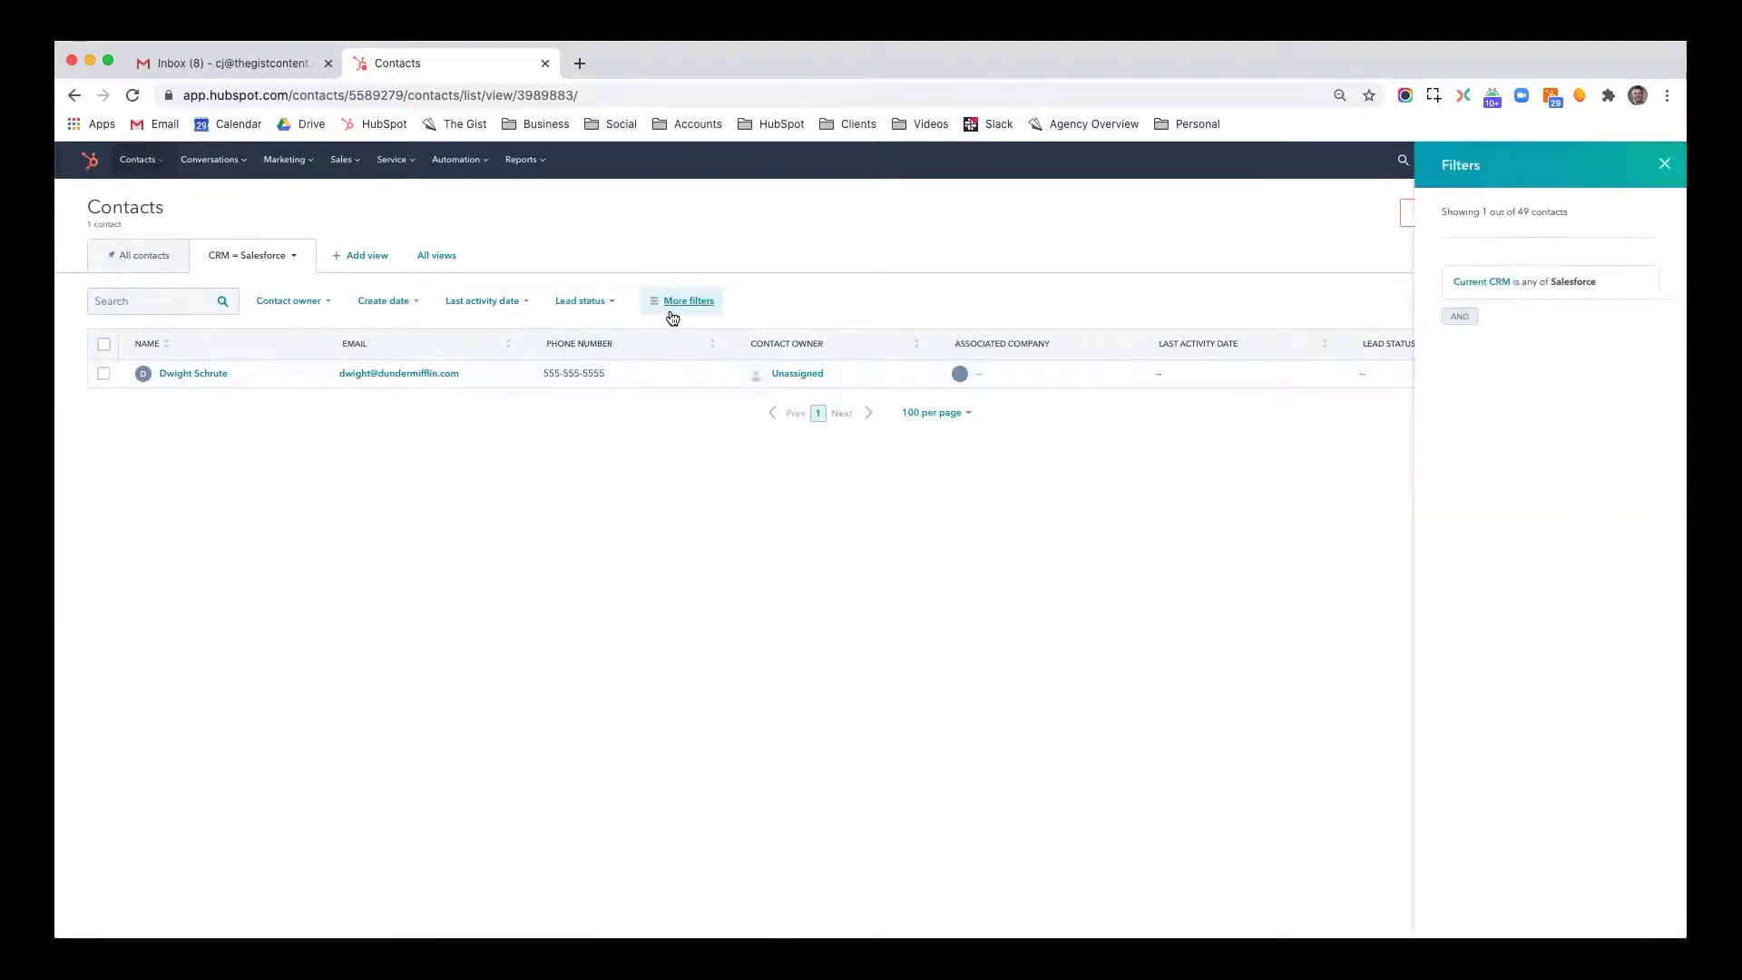
Add a Time of last session is This week filter, leaving 0 of 49 contacts
click(1458, 318)
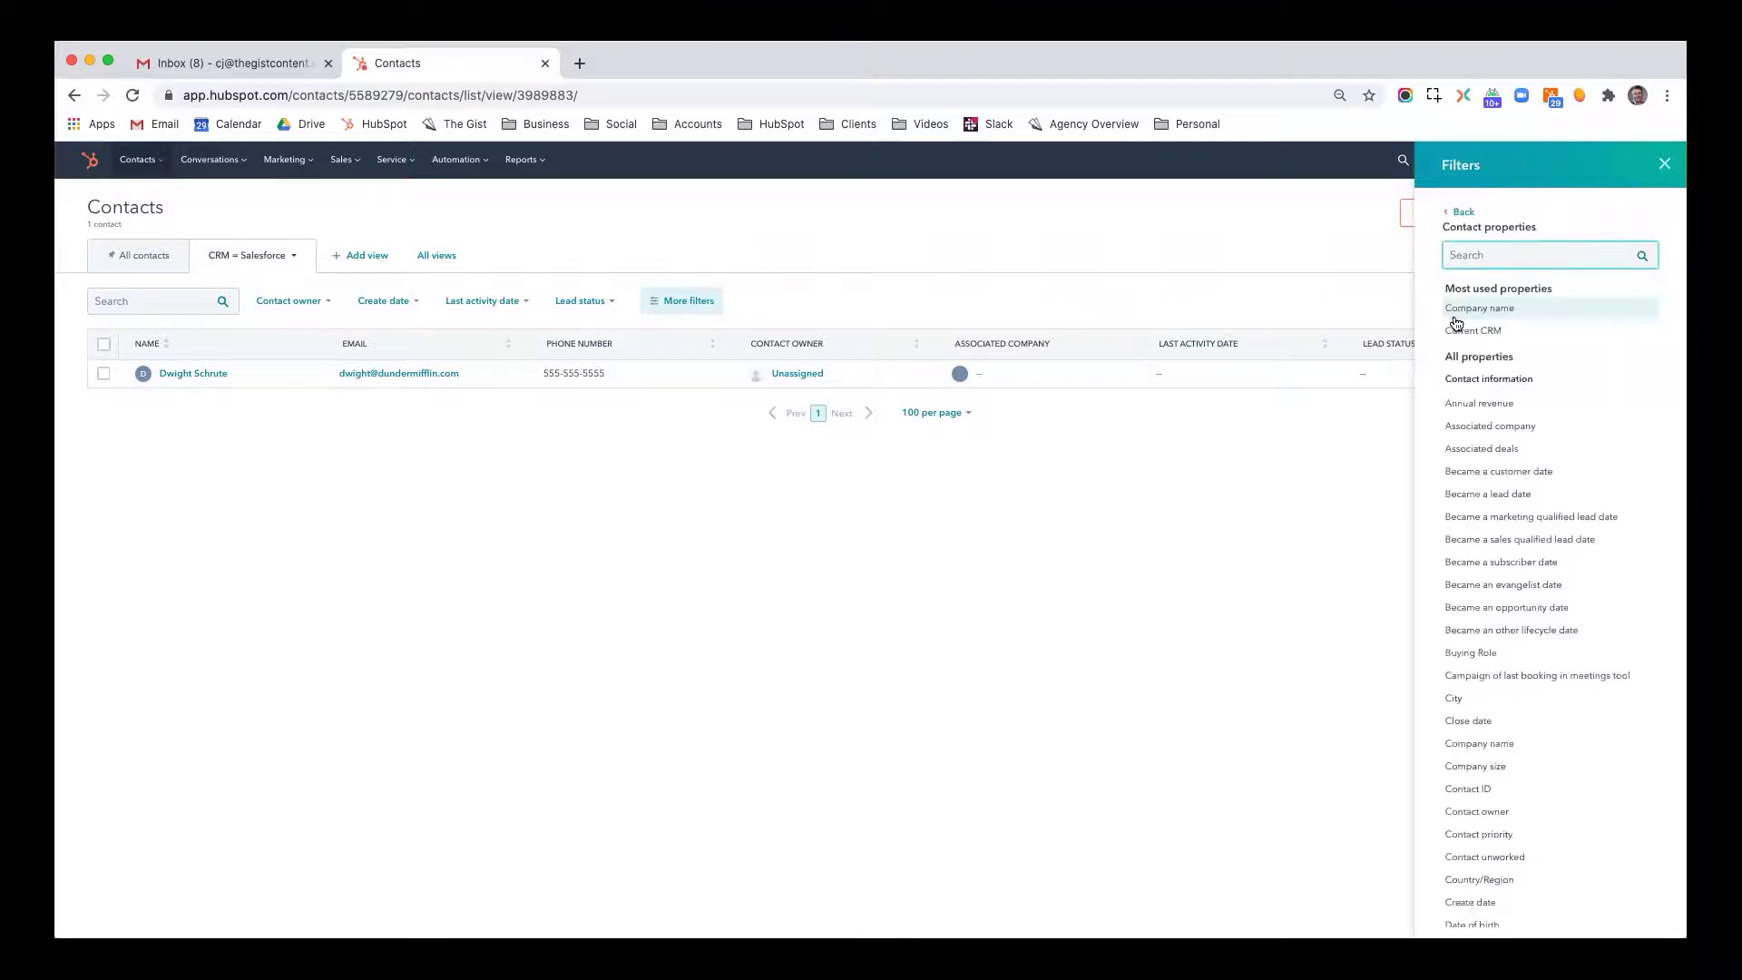
text(page)
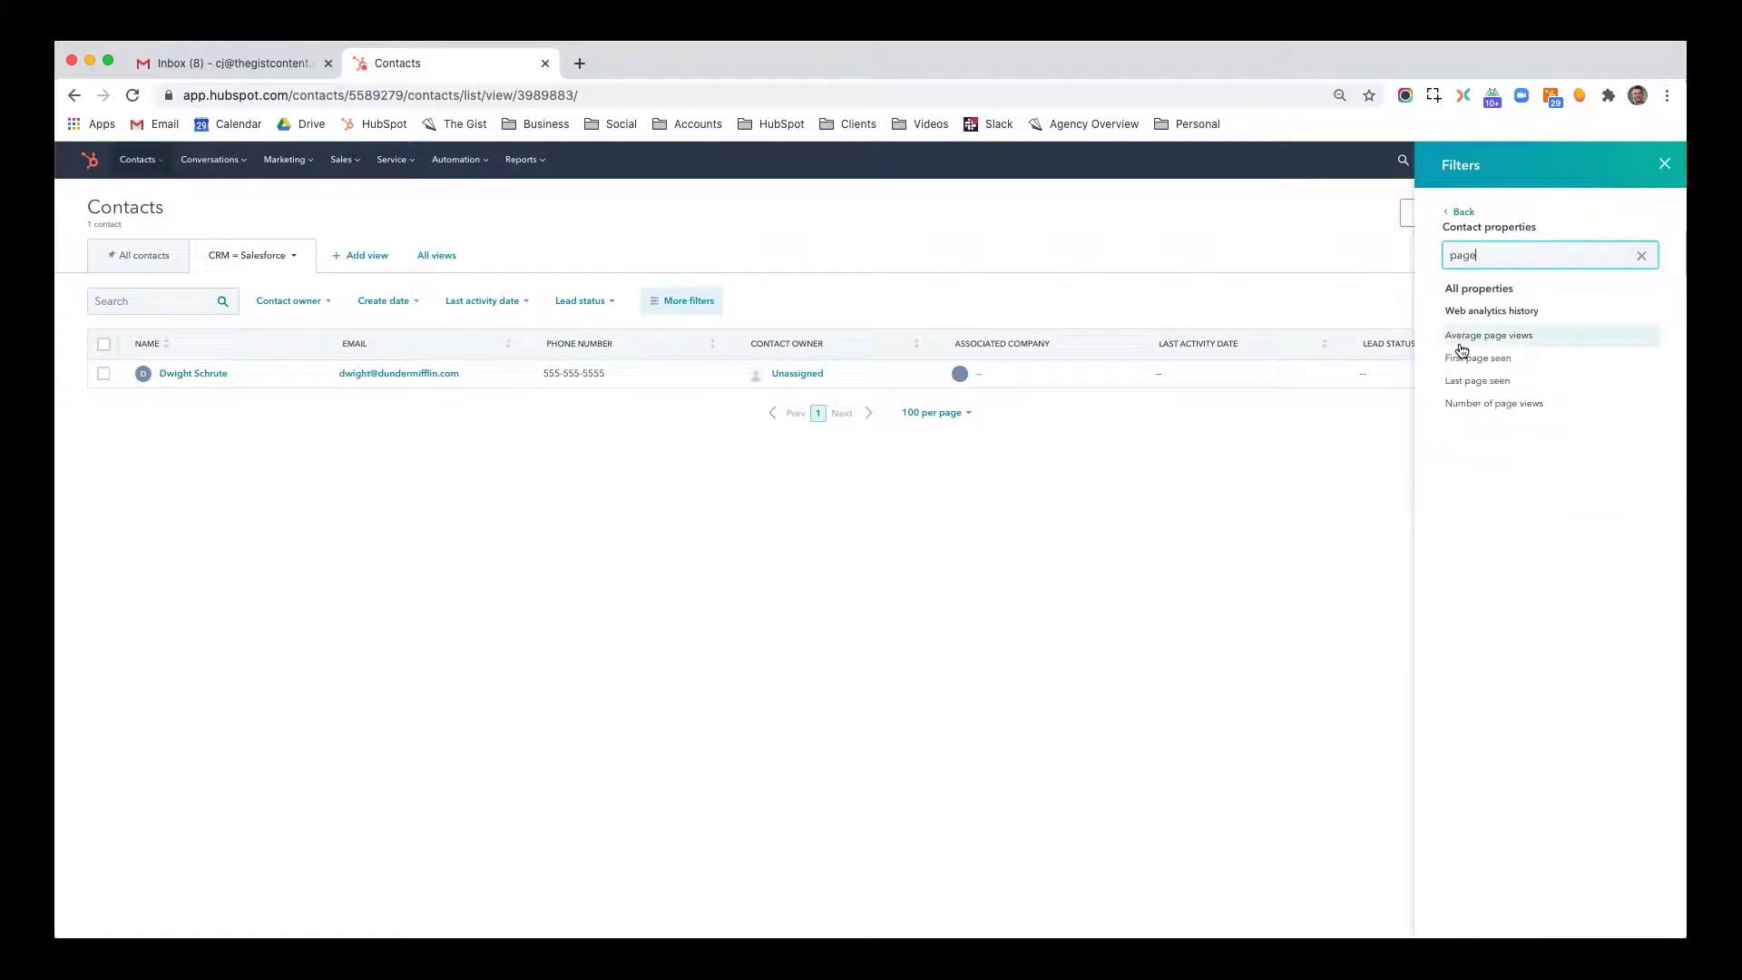
click(1474, 381)
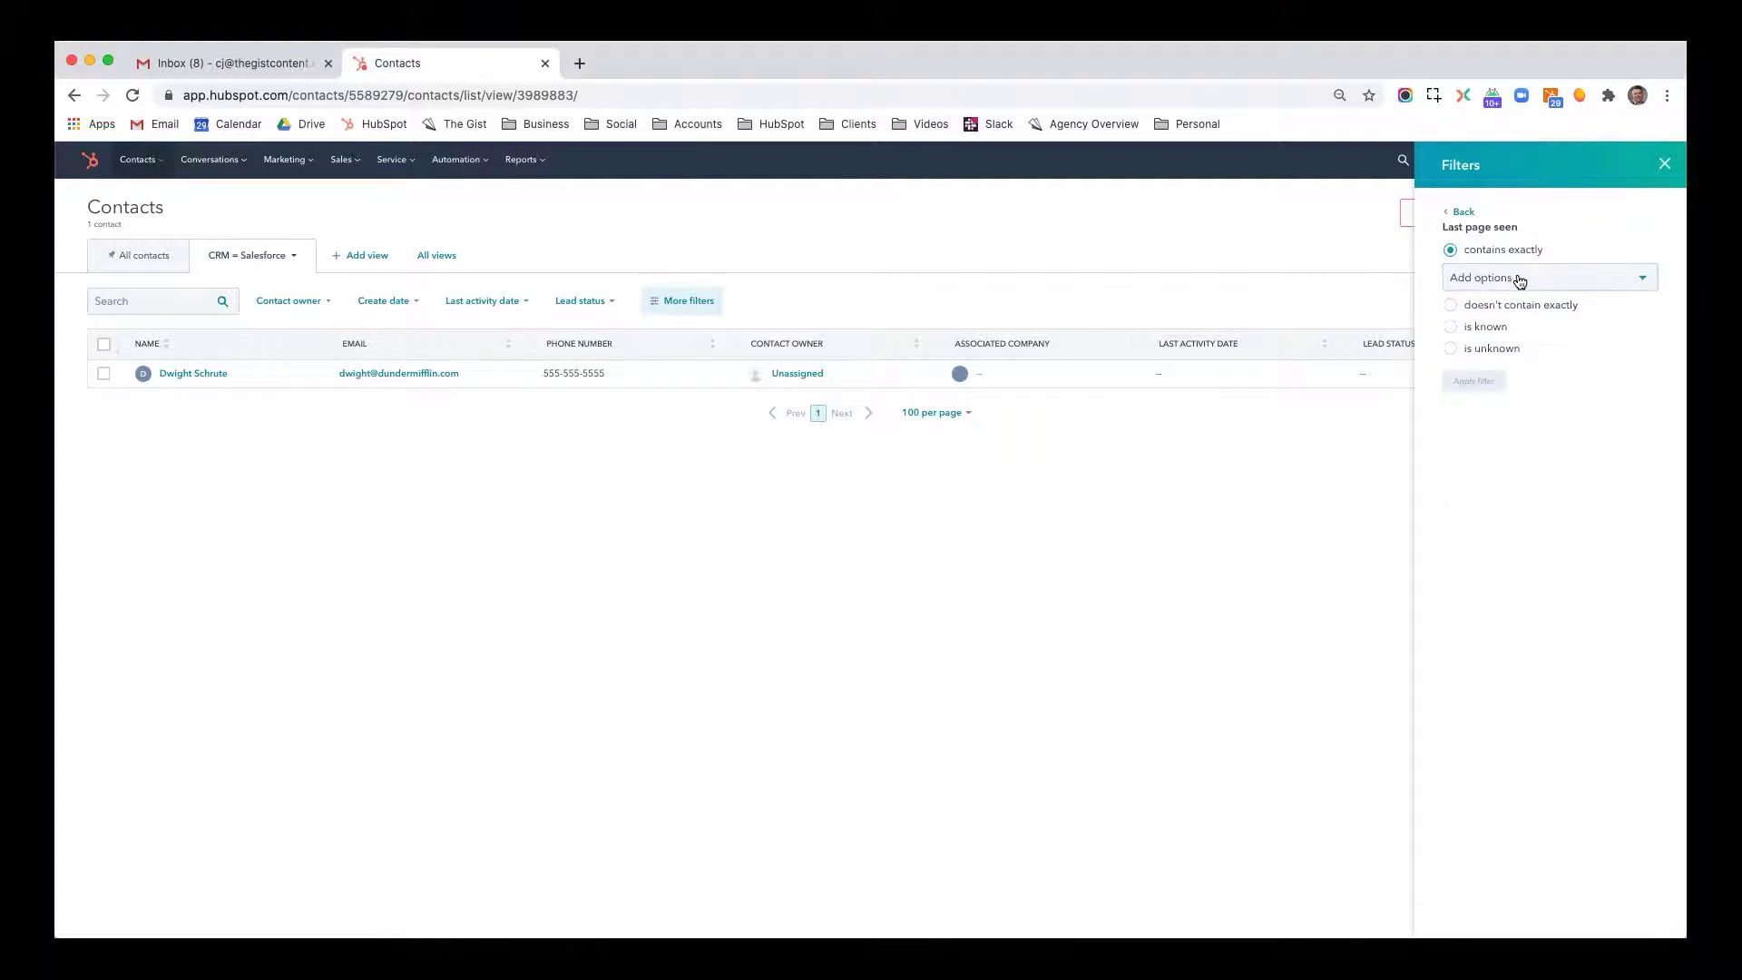
click(1463, 212)
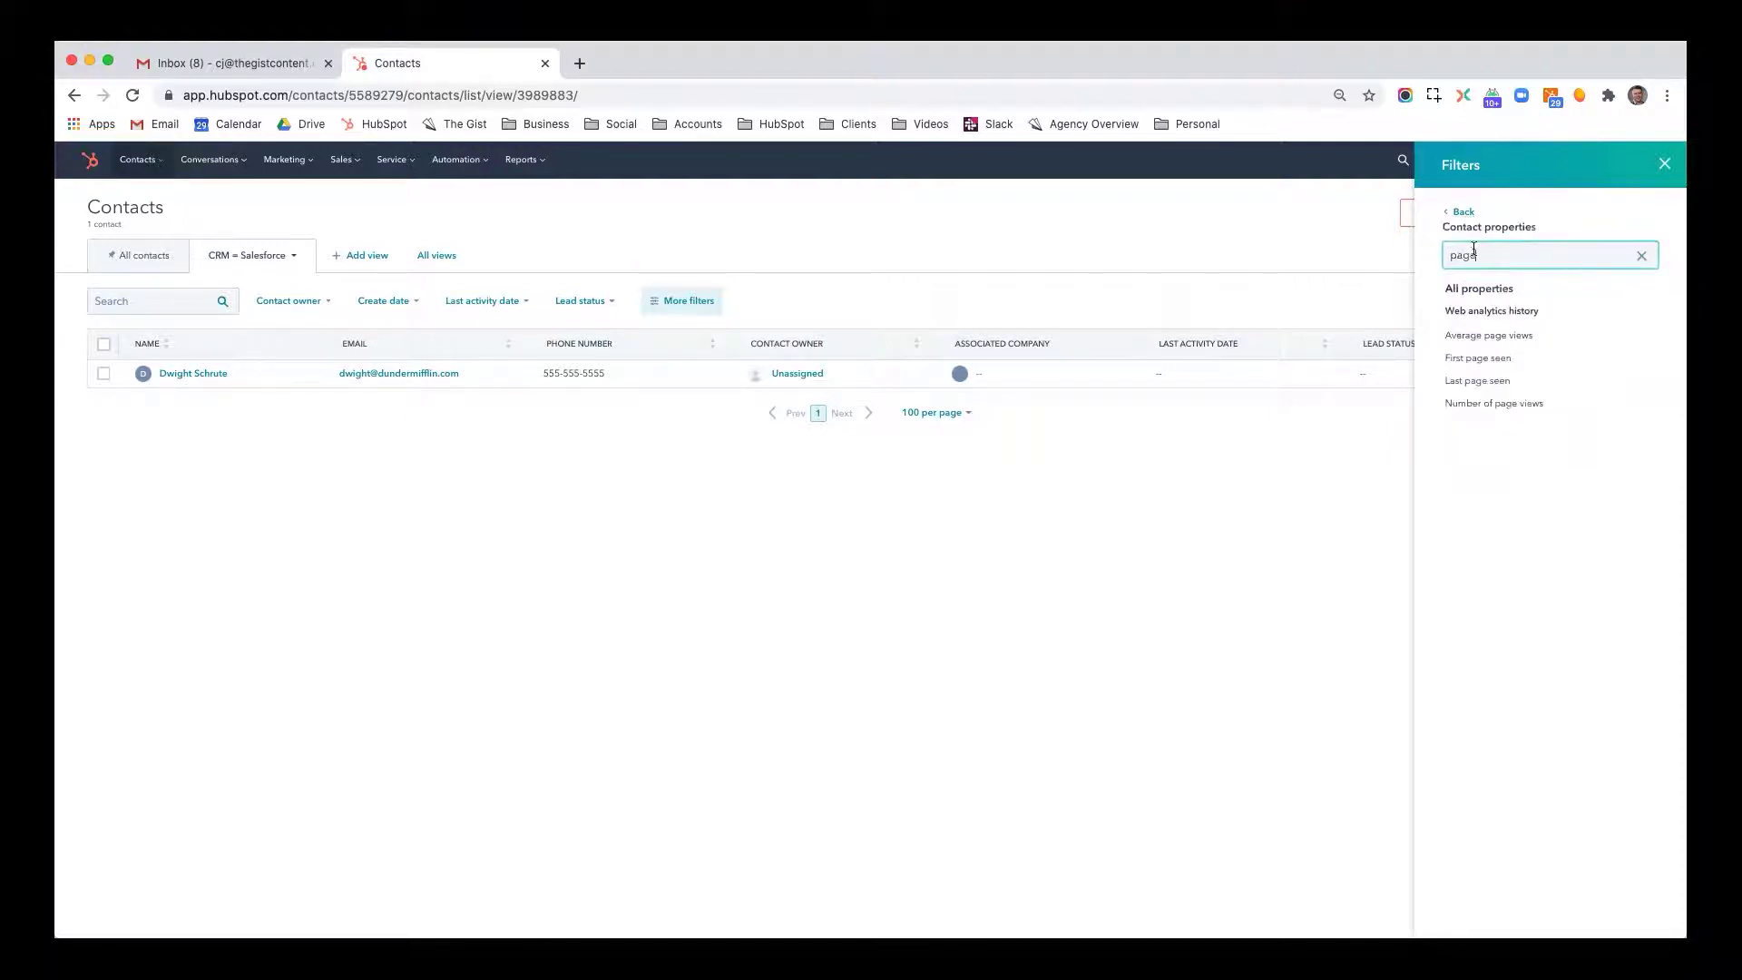
double_click(1485, 255)
text(sess)
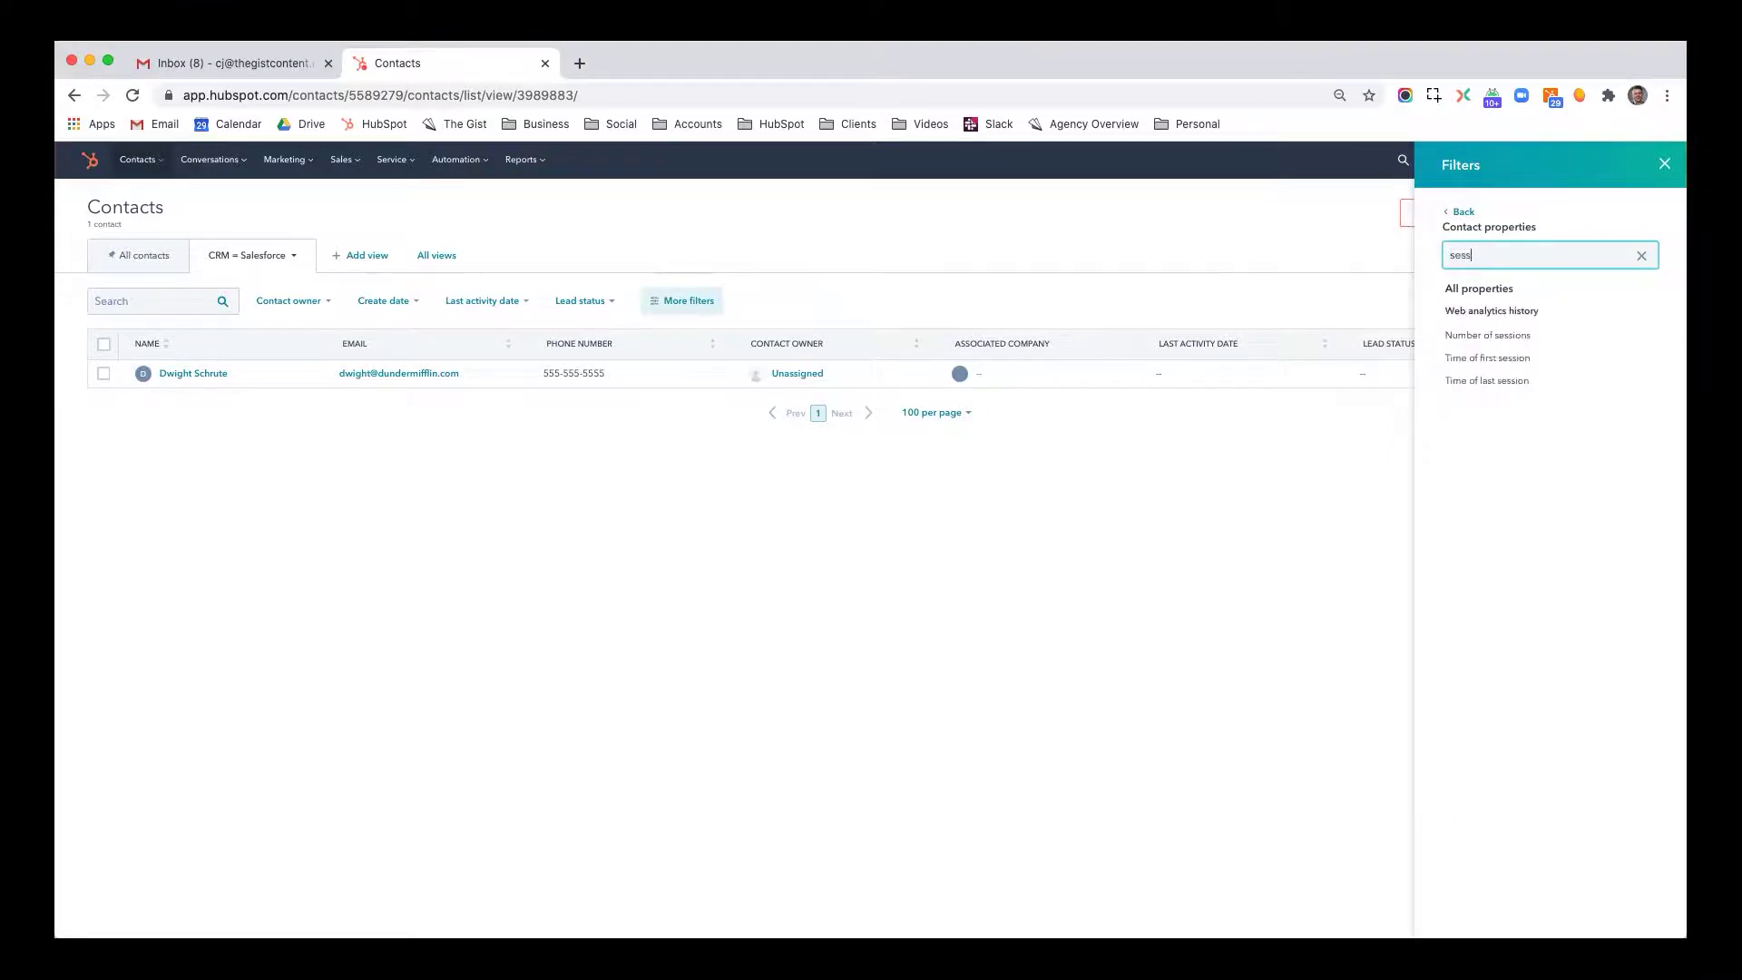
click(1489, 380)
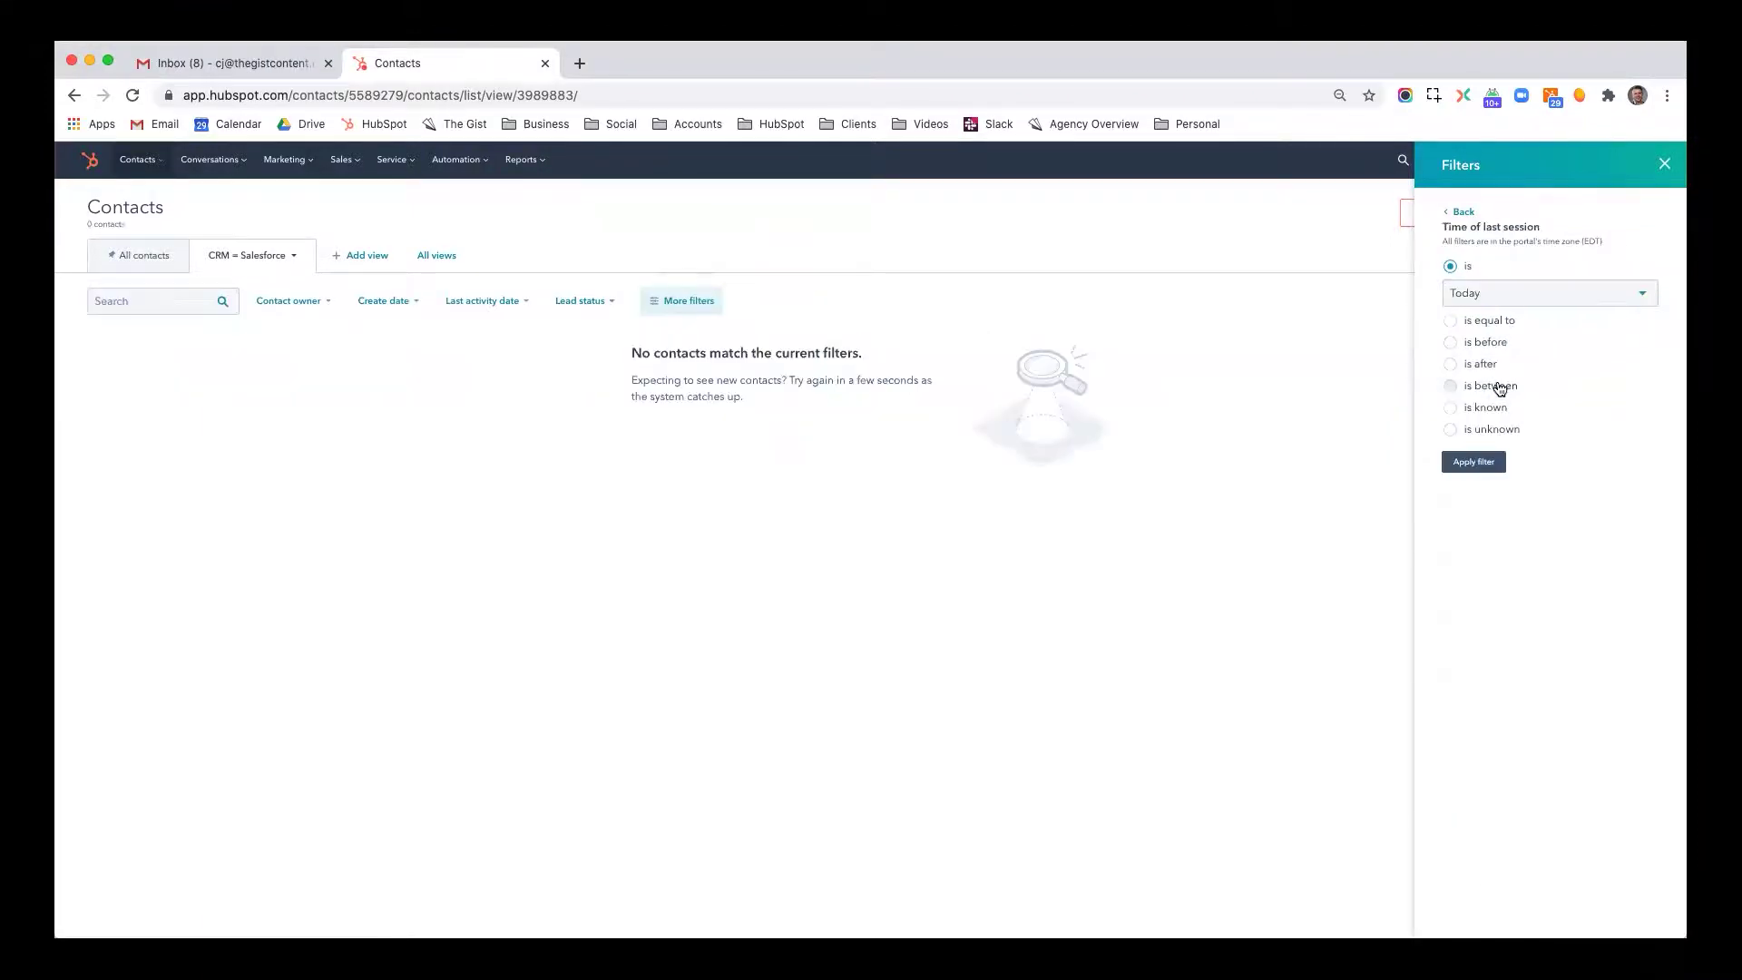
click(1504, 296)
scroll(1513, 381, down, 3)
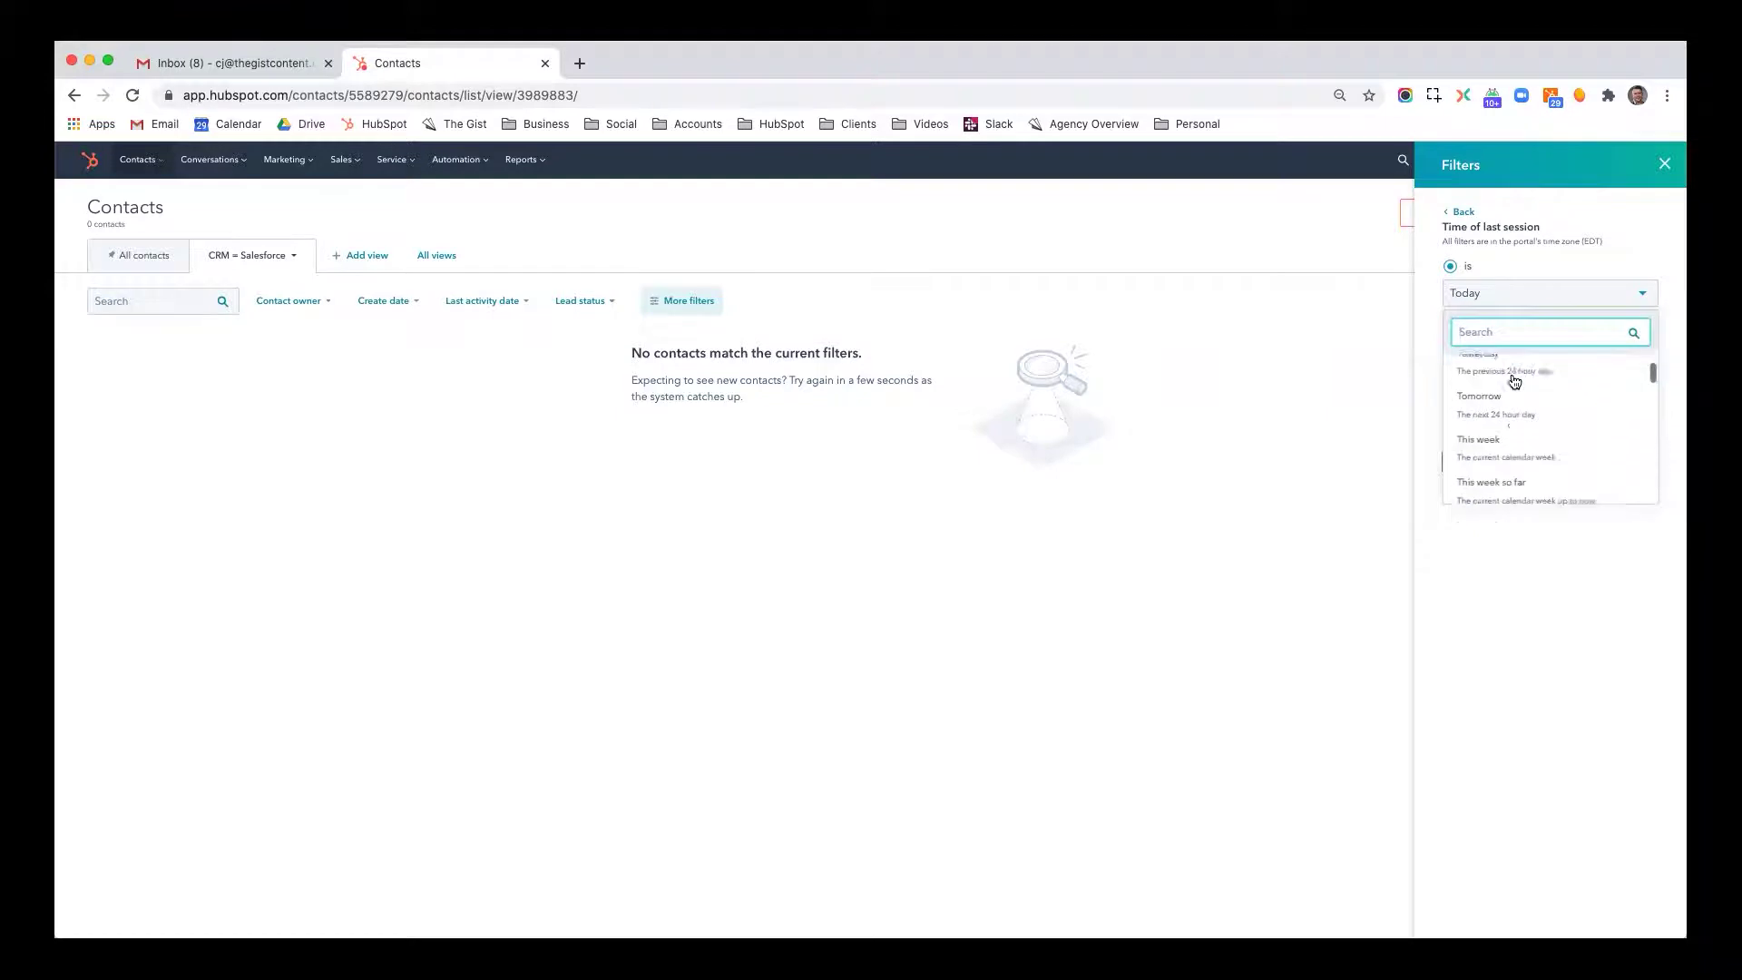
click(1511, 408)
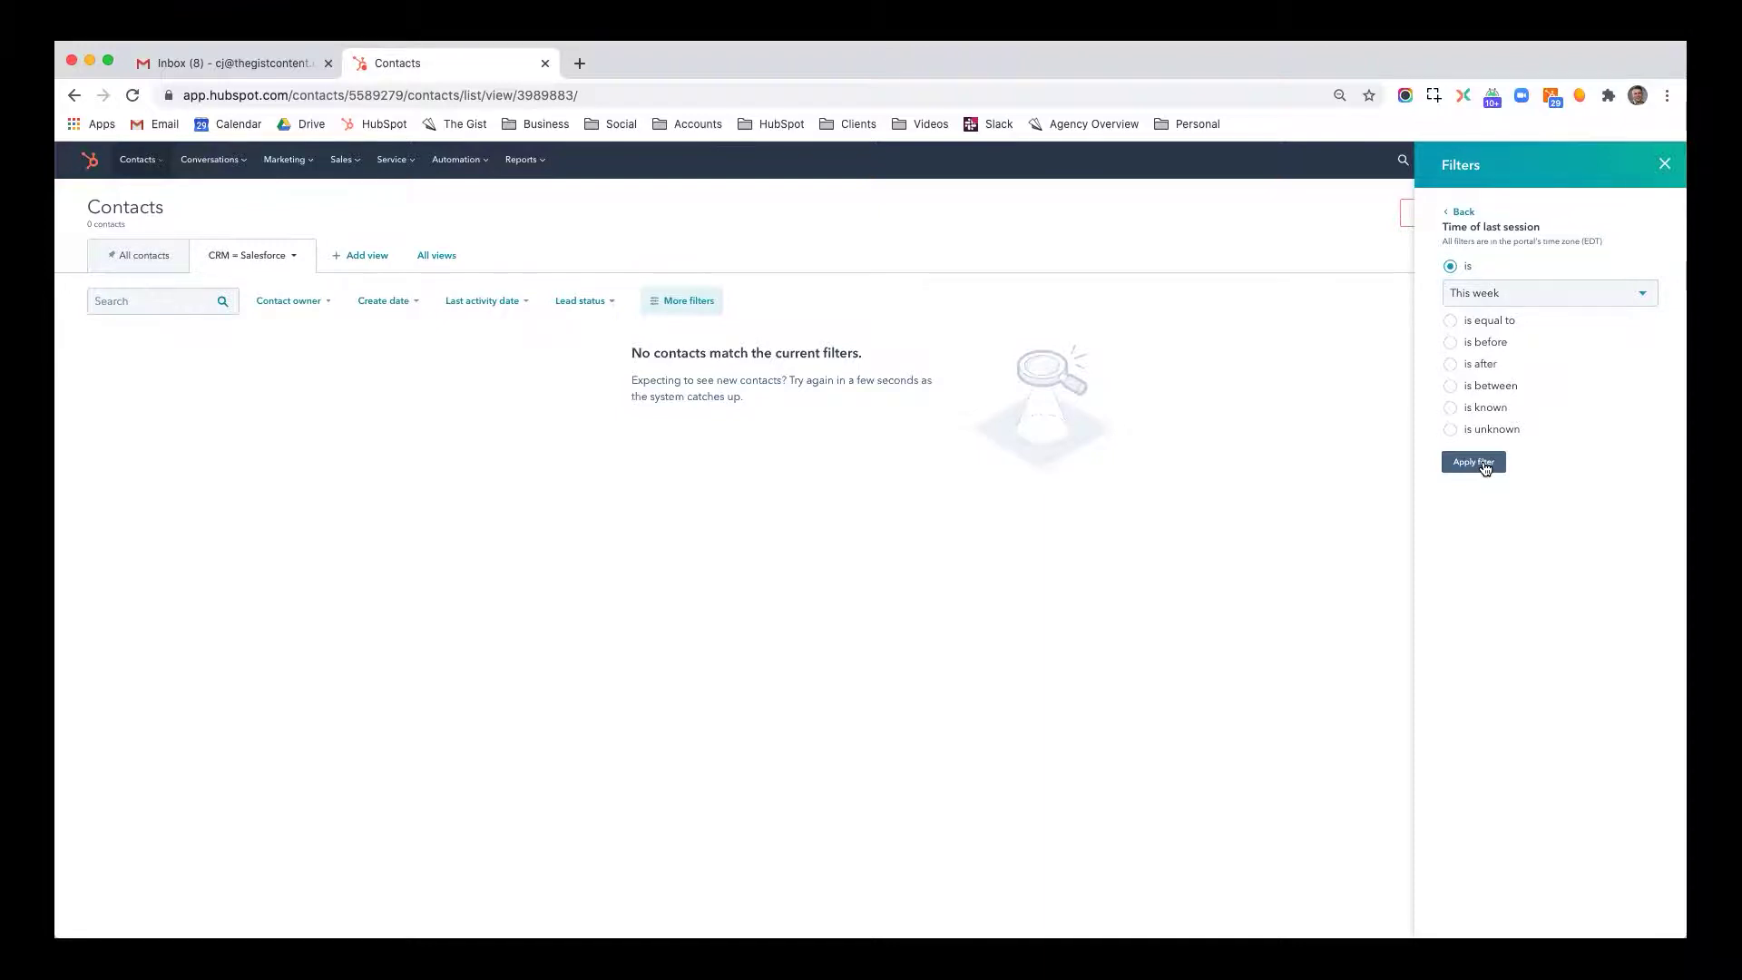
click(1474, 463)
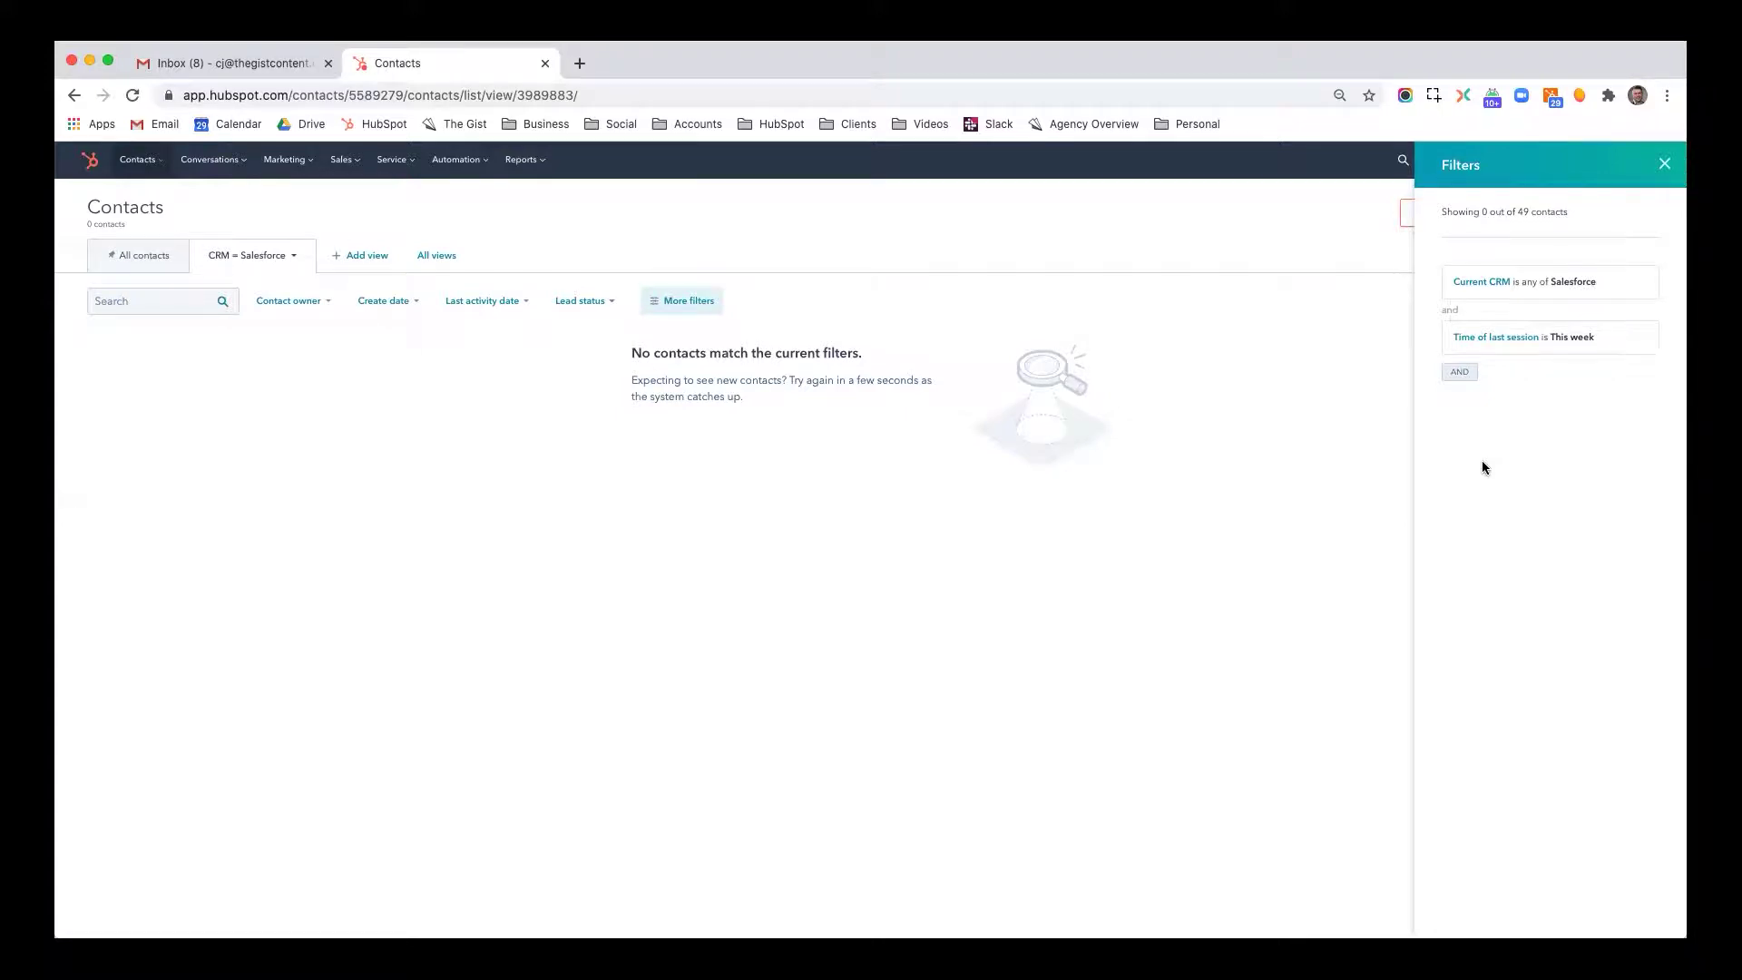
mouse_move(1642, 343)
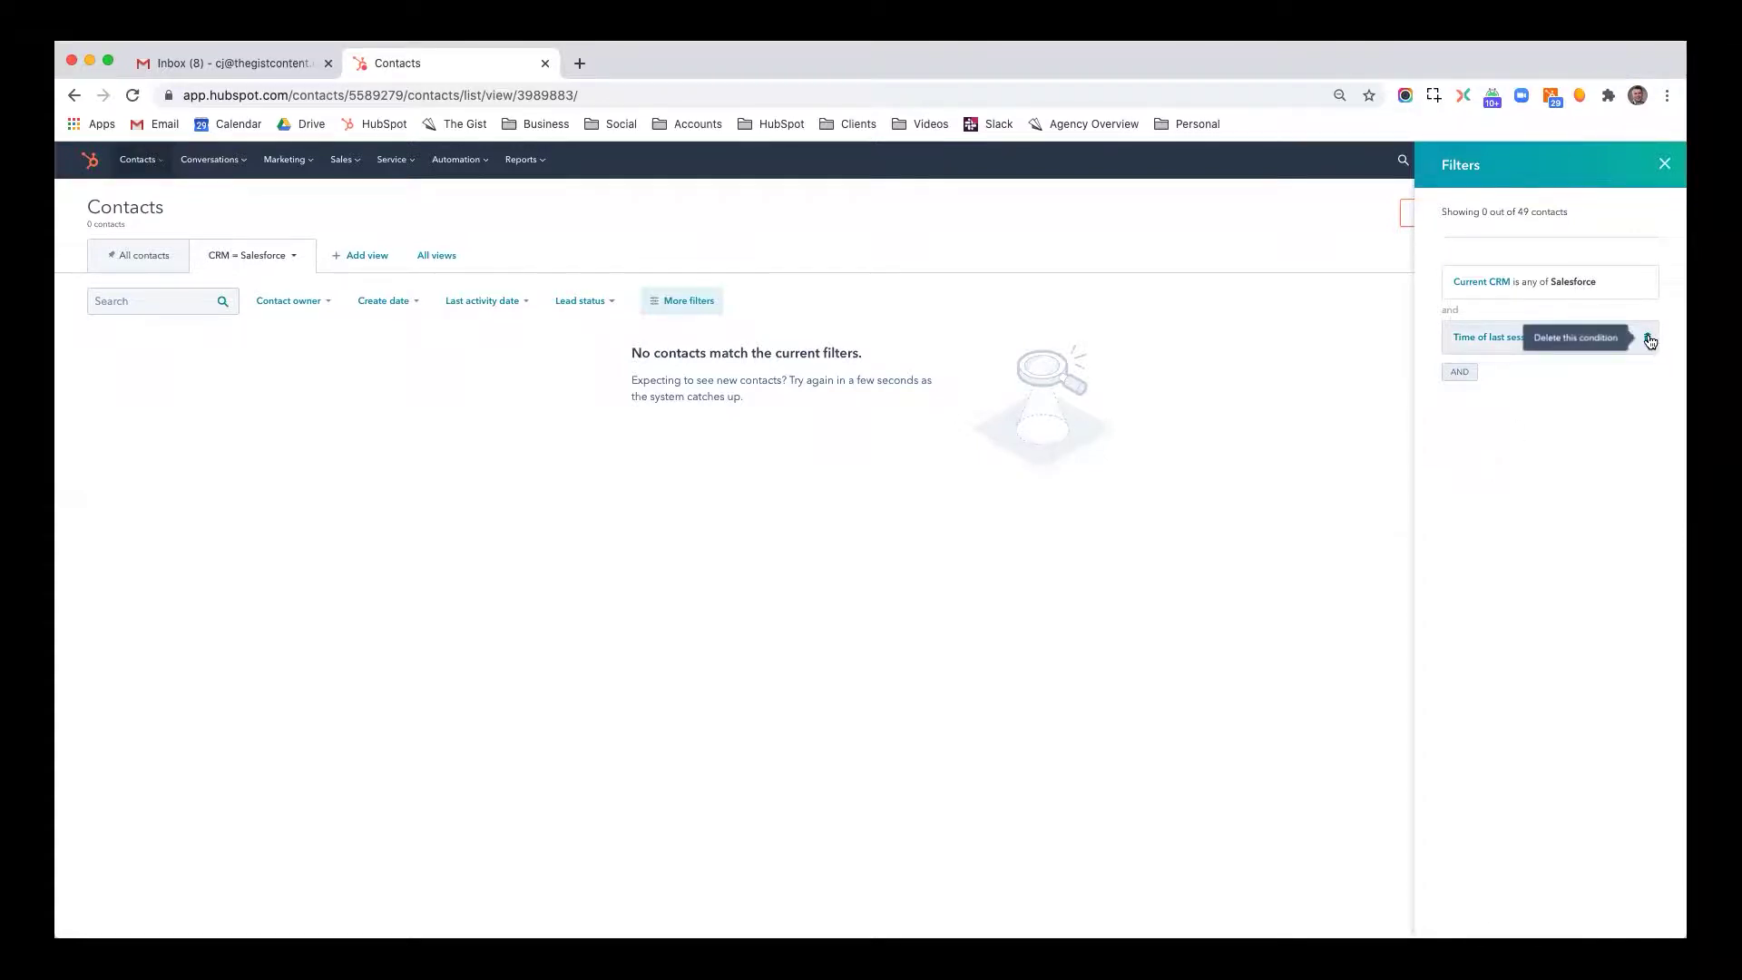
Delete the Time of last session condition and select the reappearing Salesforce contact
click(1650, 341)
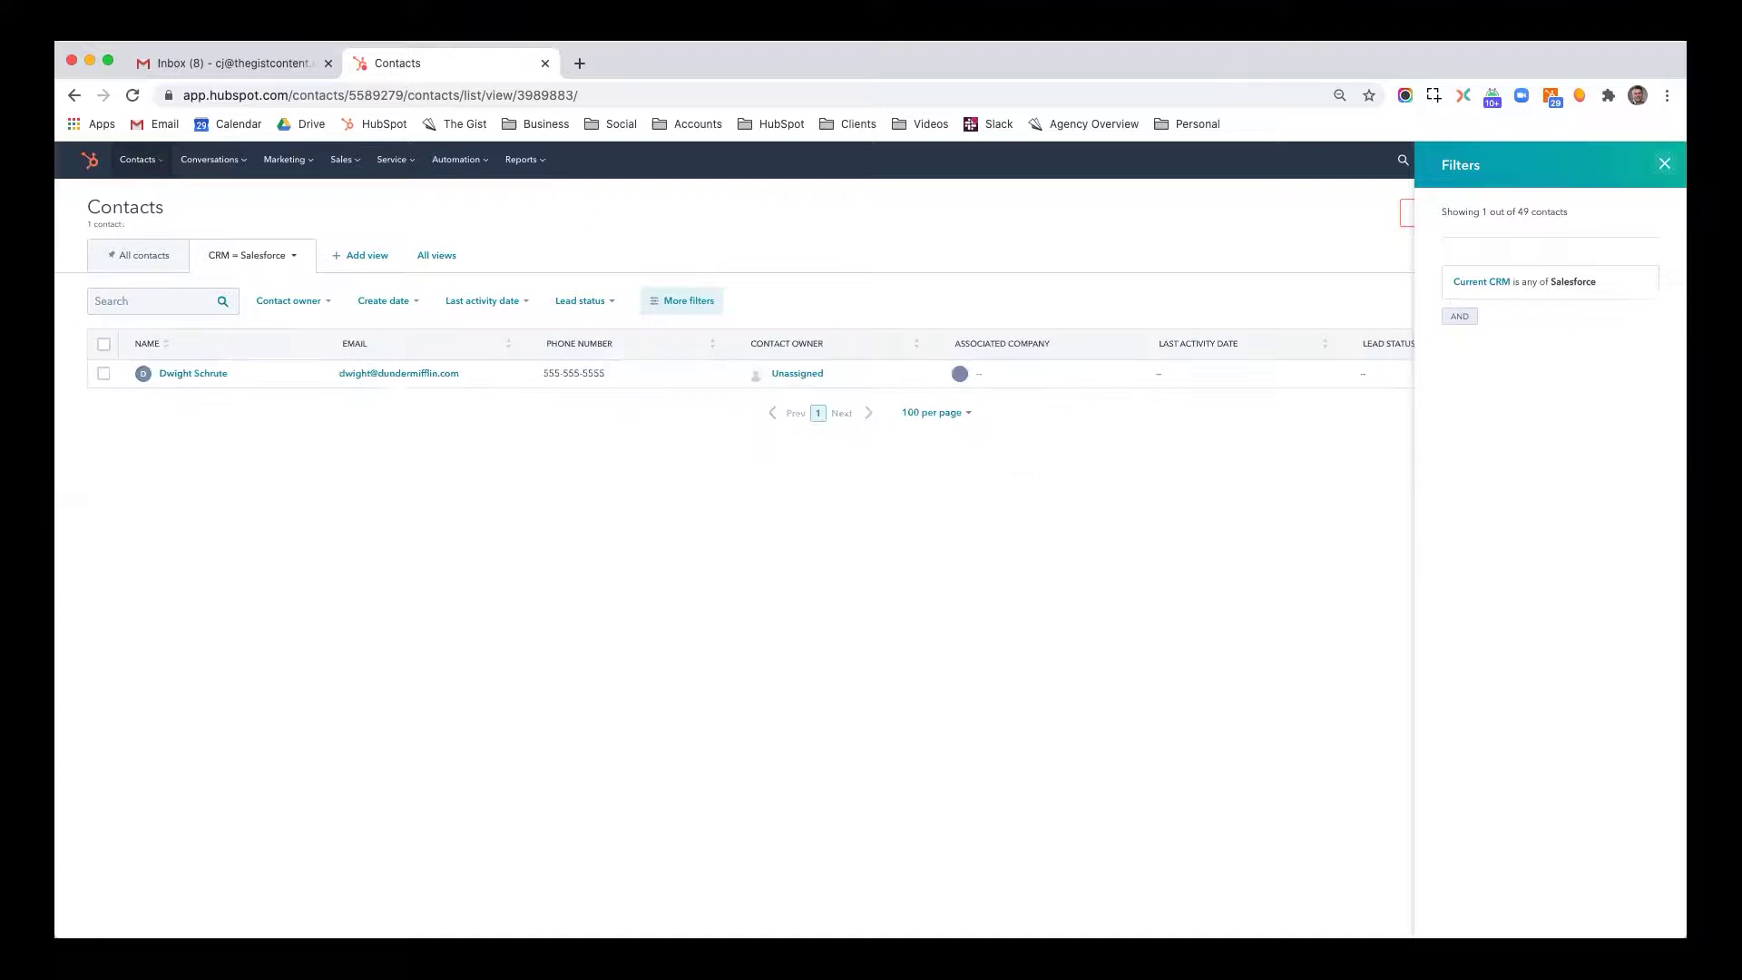
click(1665, 163)
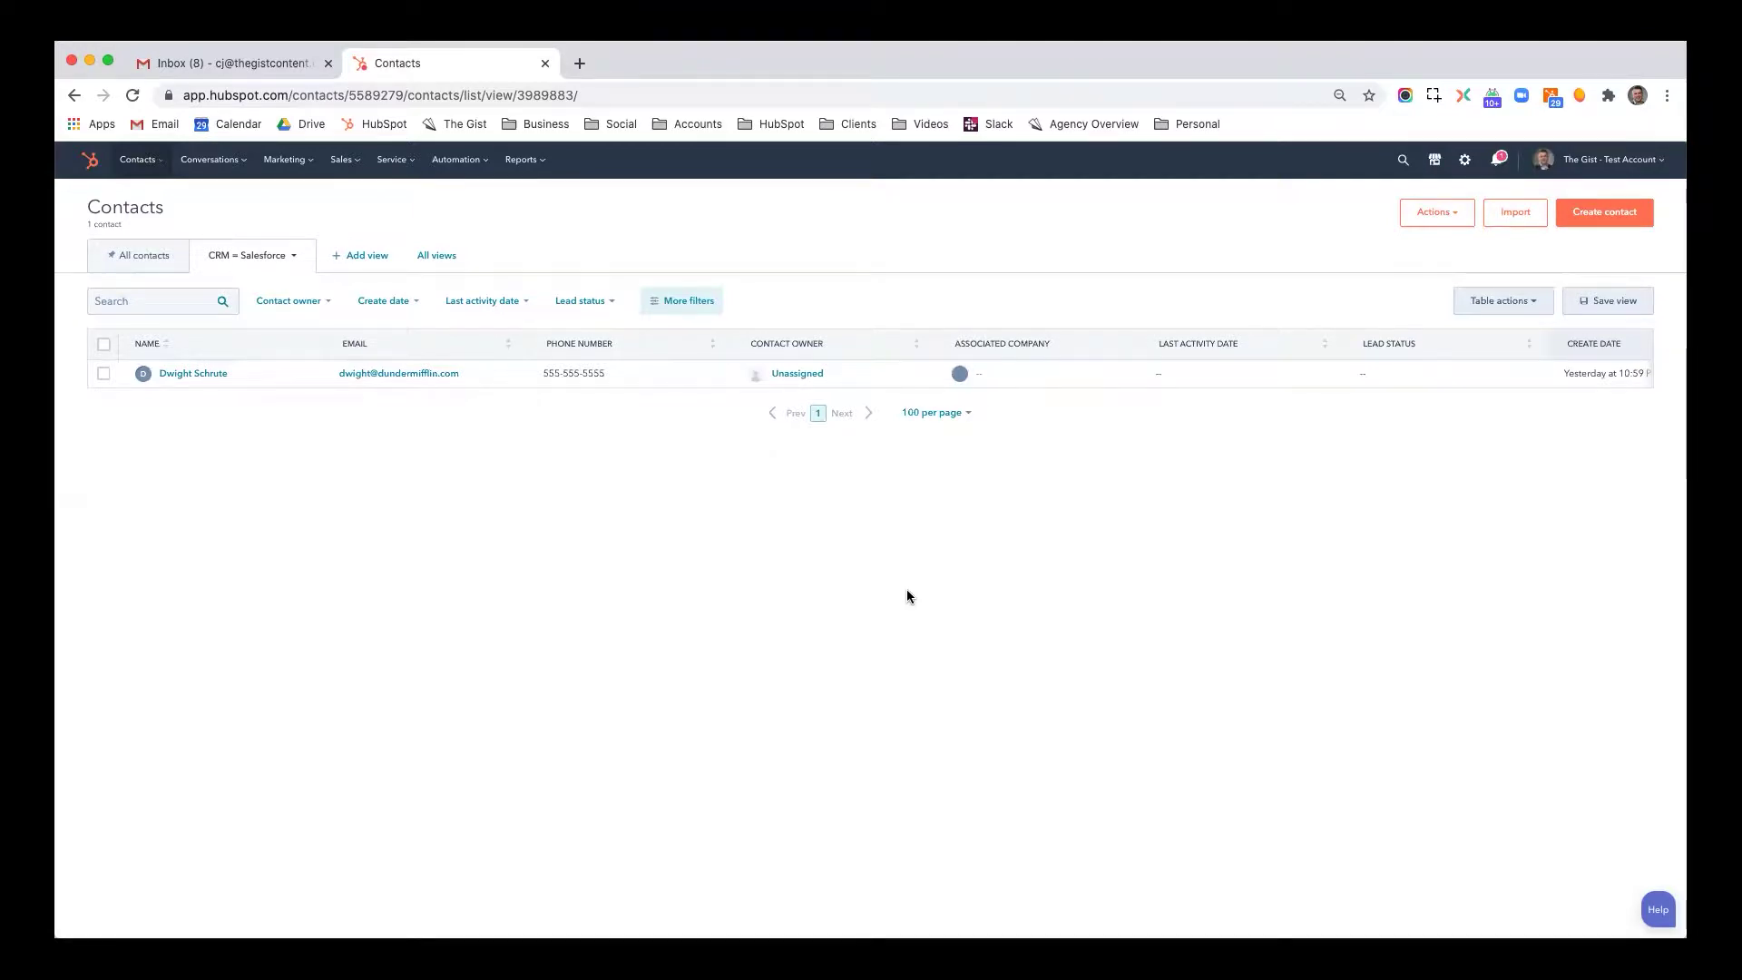
click(104, 372)
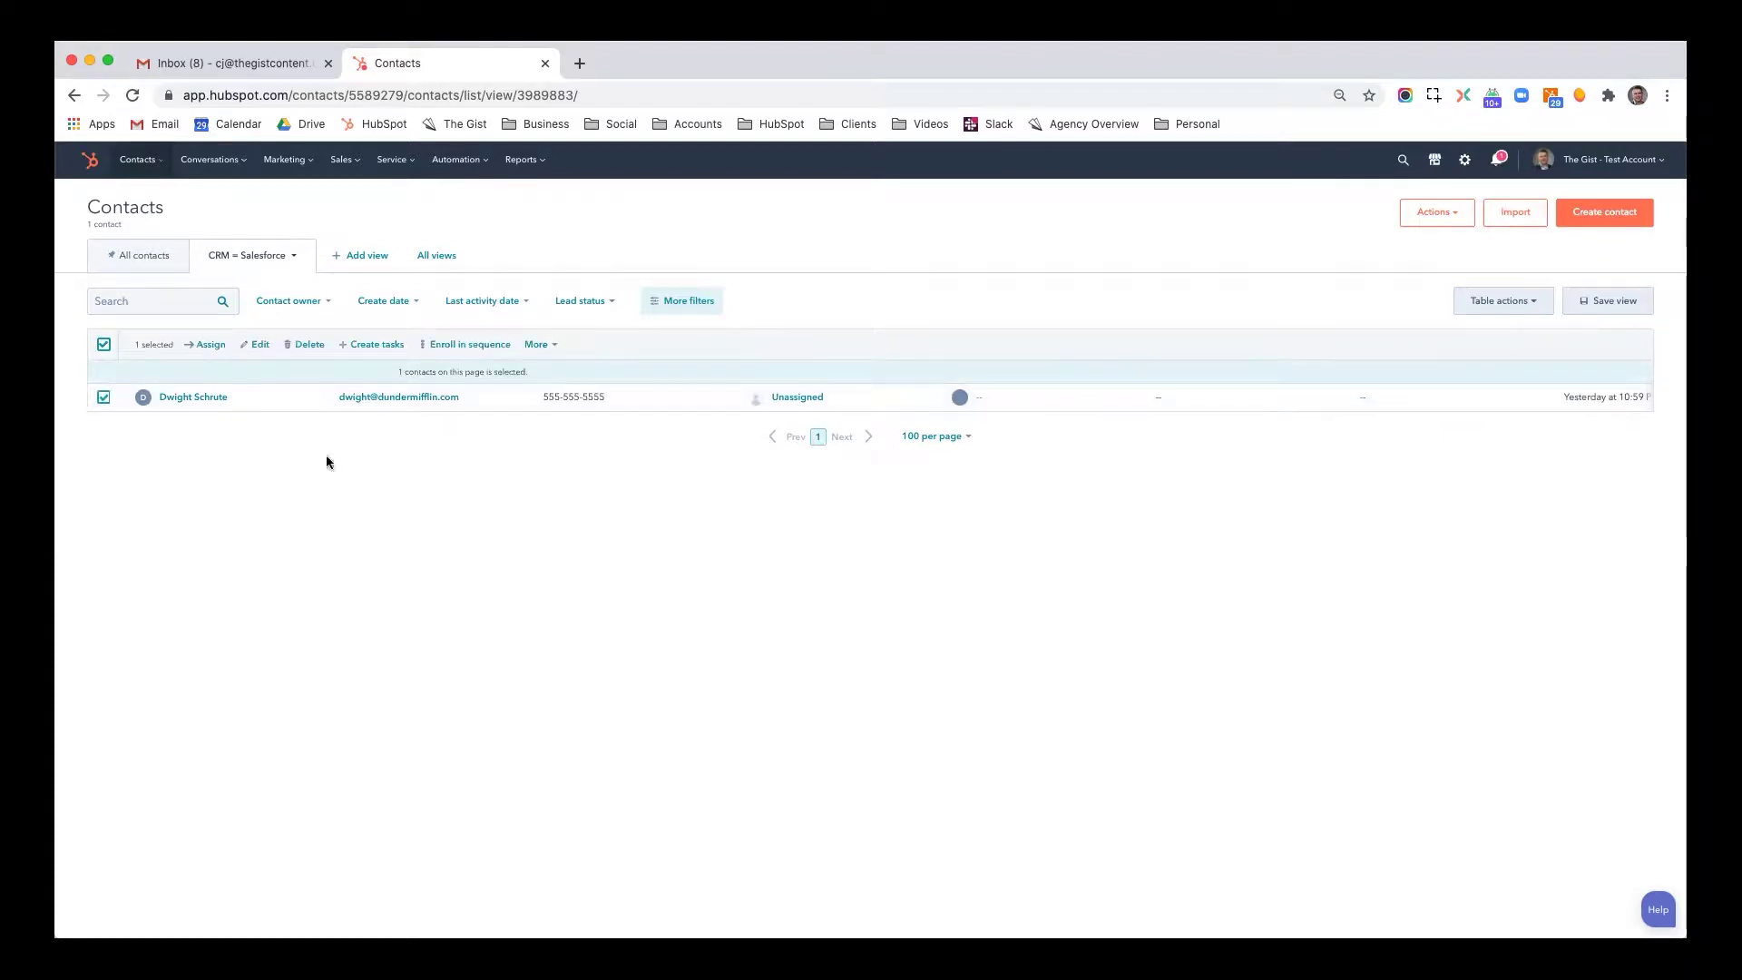
Try the task, sequence and more bulk actions, then preview the contact
click(372, 349)
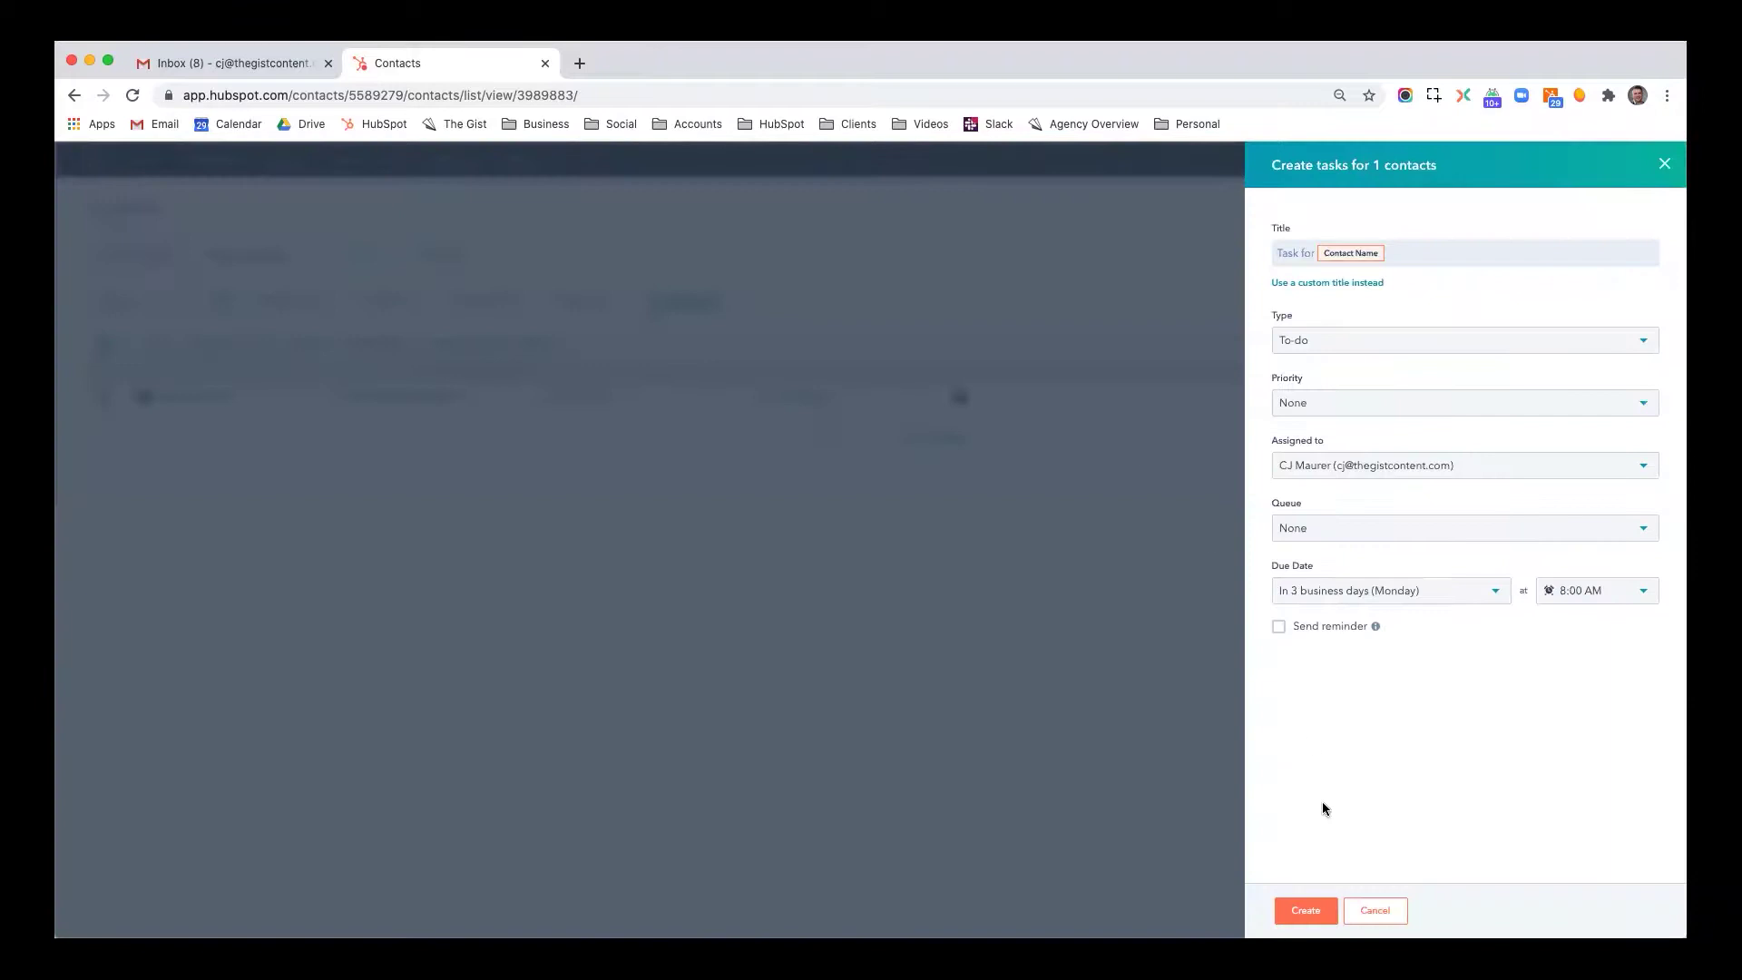
click(1369, 908)
click(484, 347)
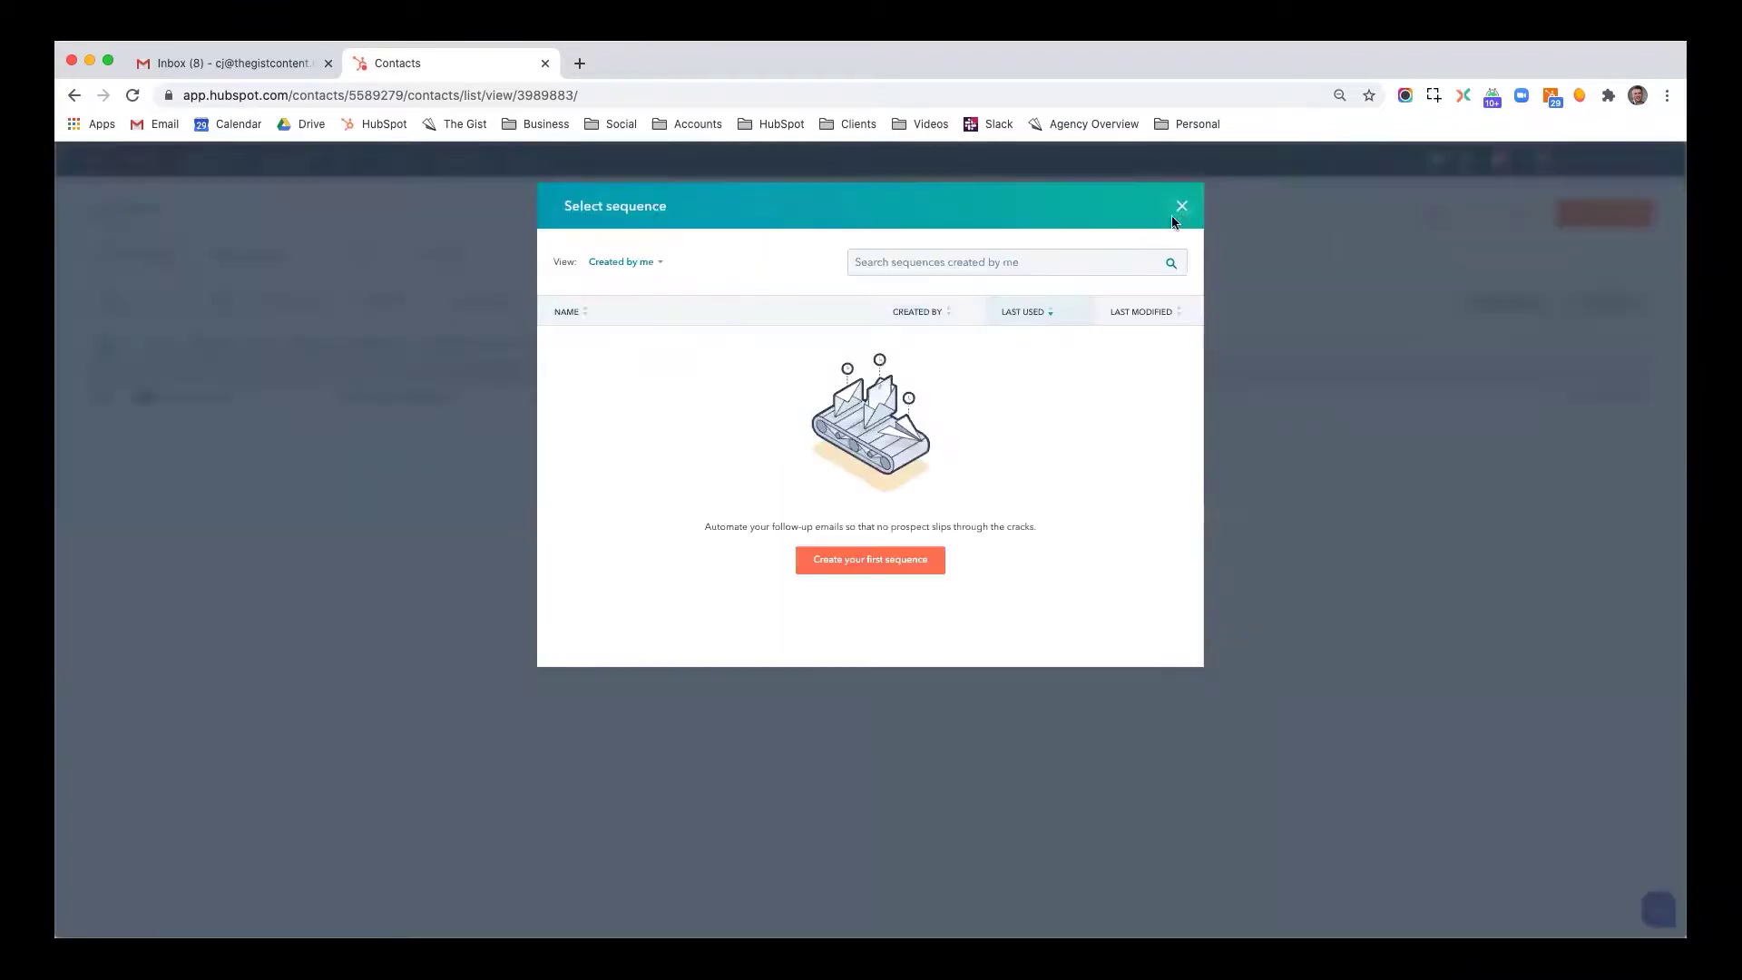
click(1182, 207)
click(548, 346)
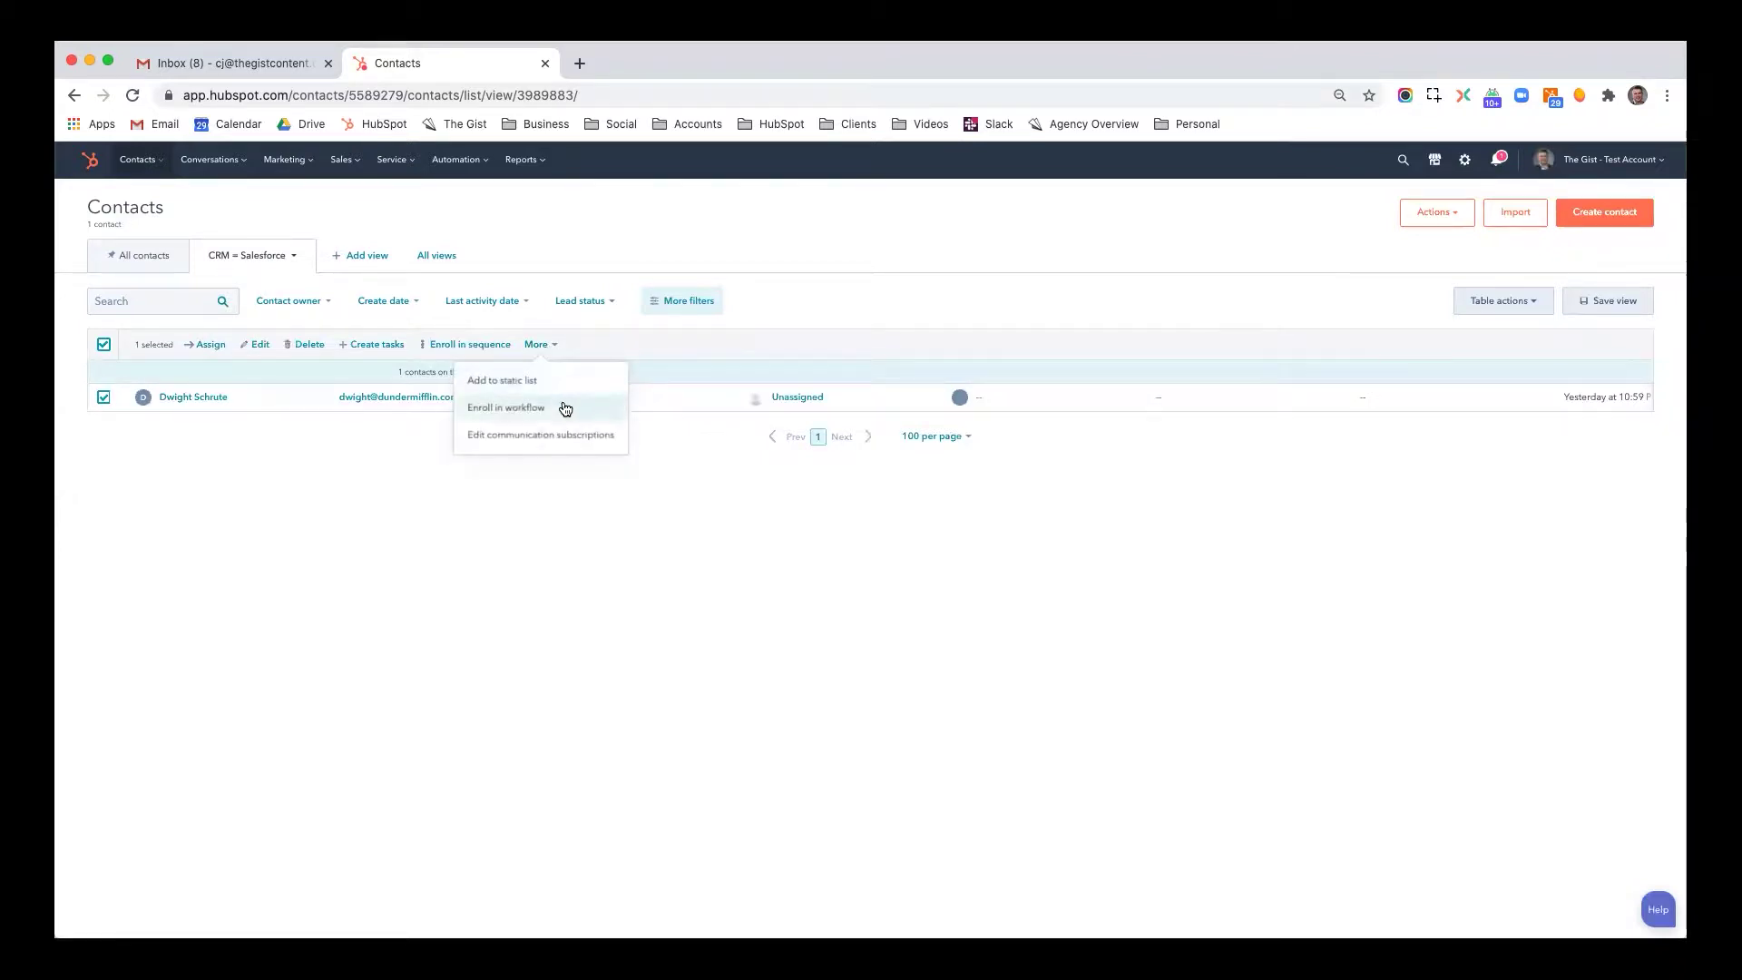
click(568, 538)
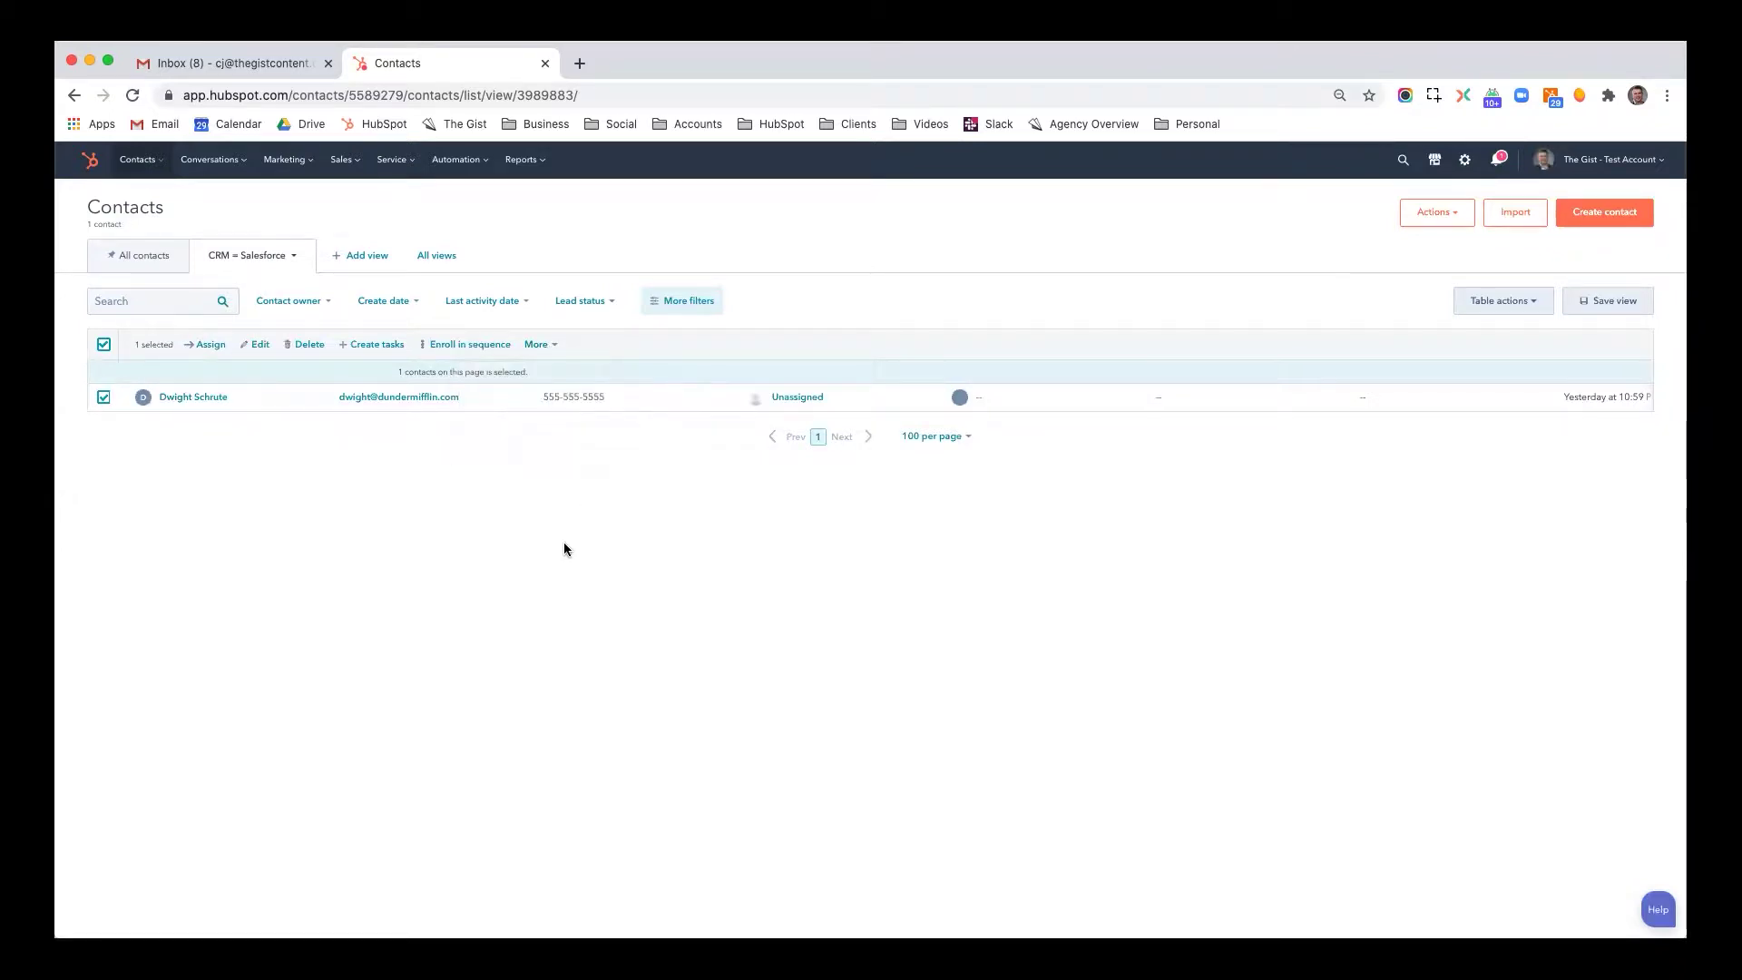
click(283, 399)
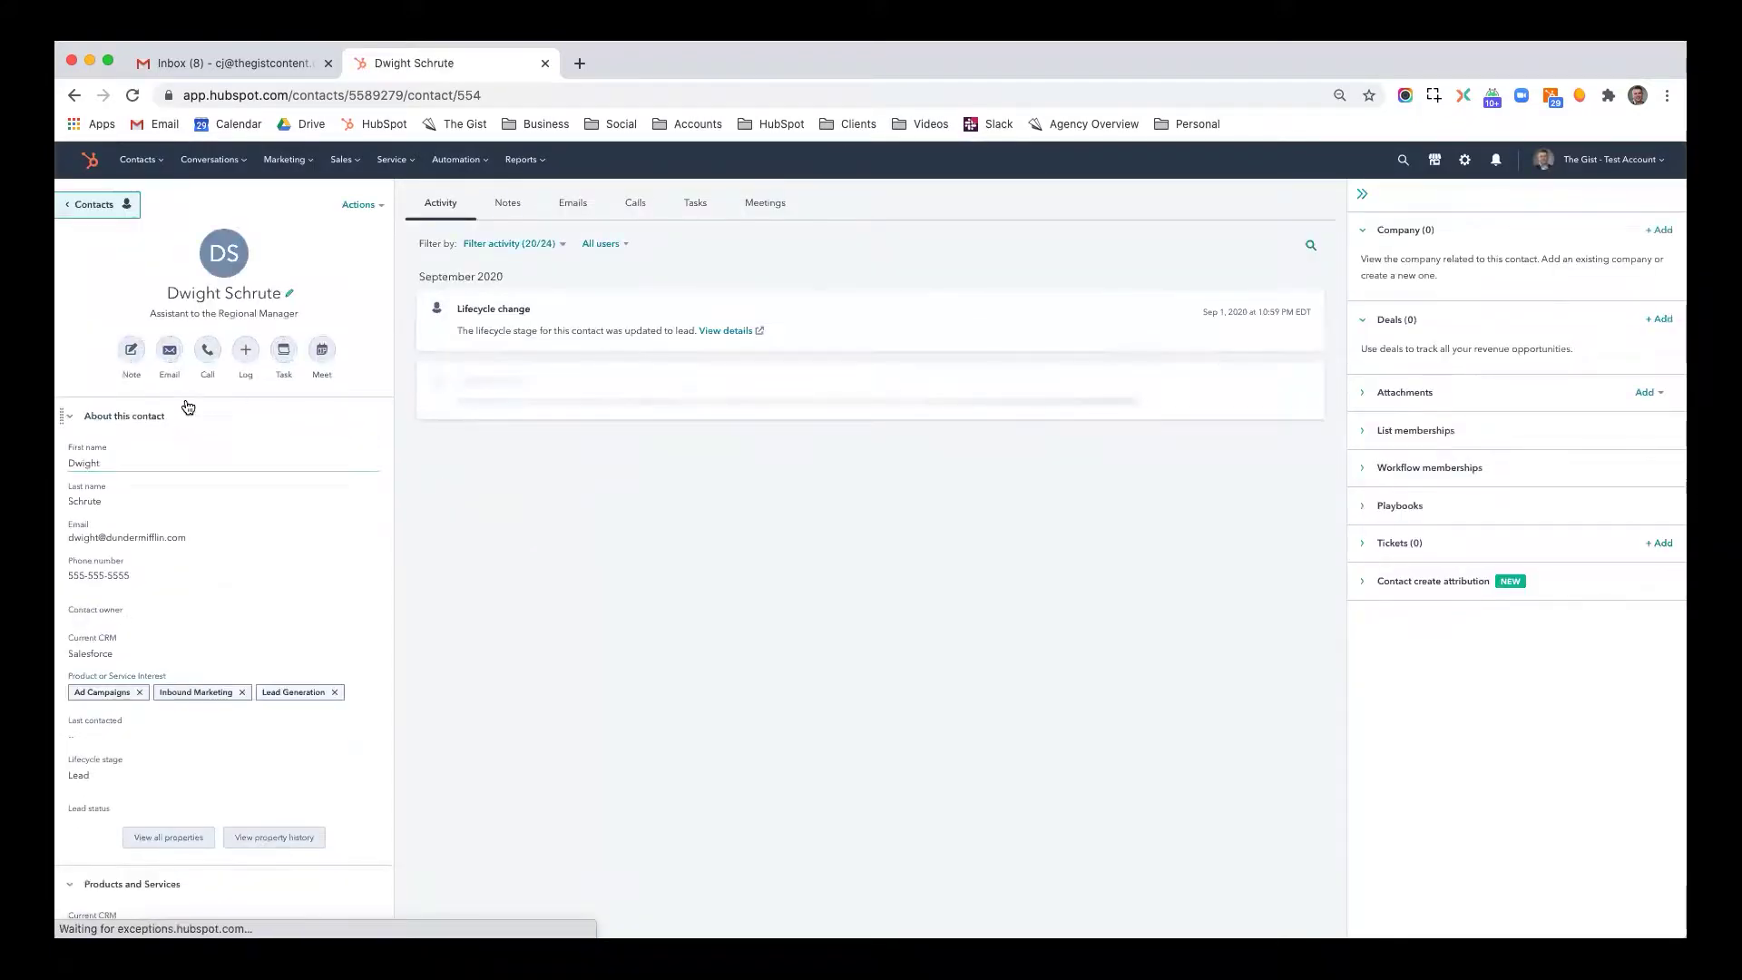
Email the contact with subject 'Test' and body 'Test', then return to the list
click(169, 350)
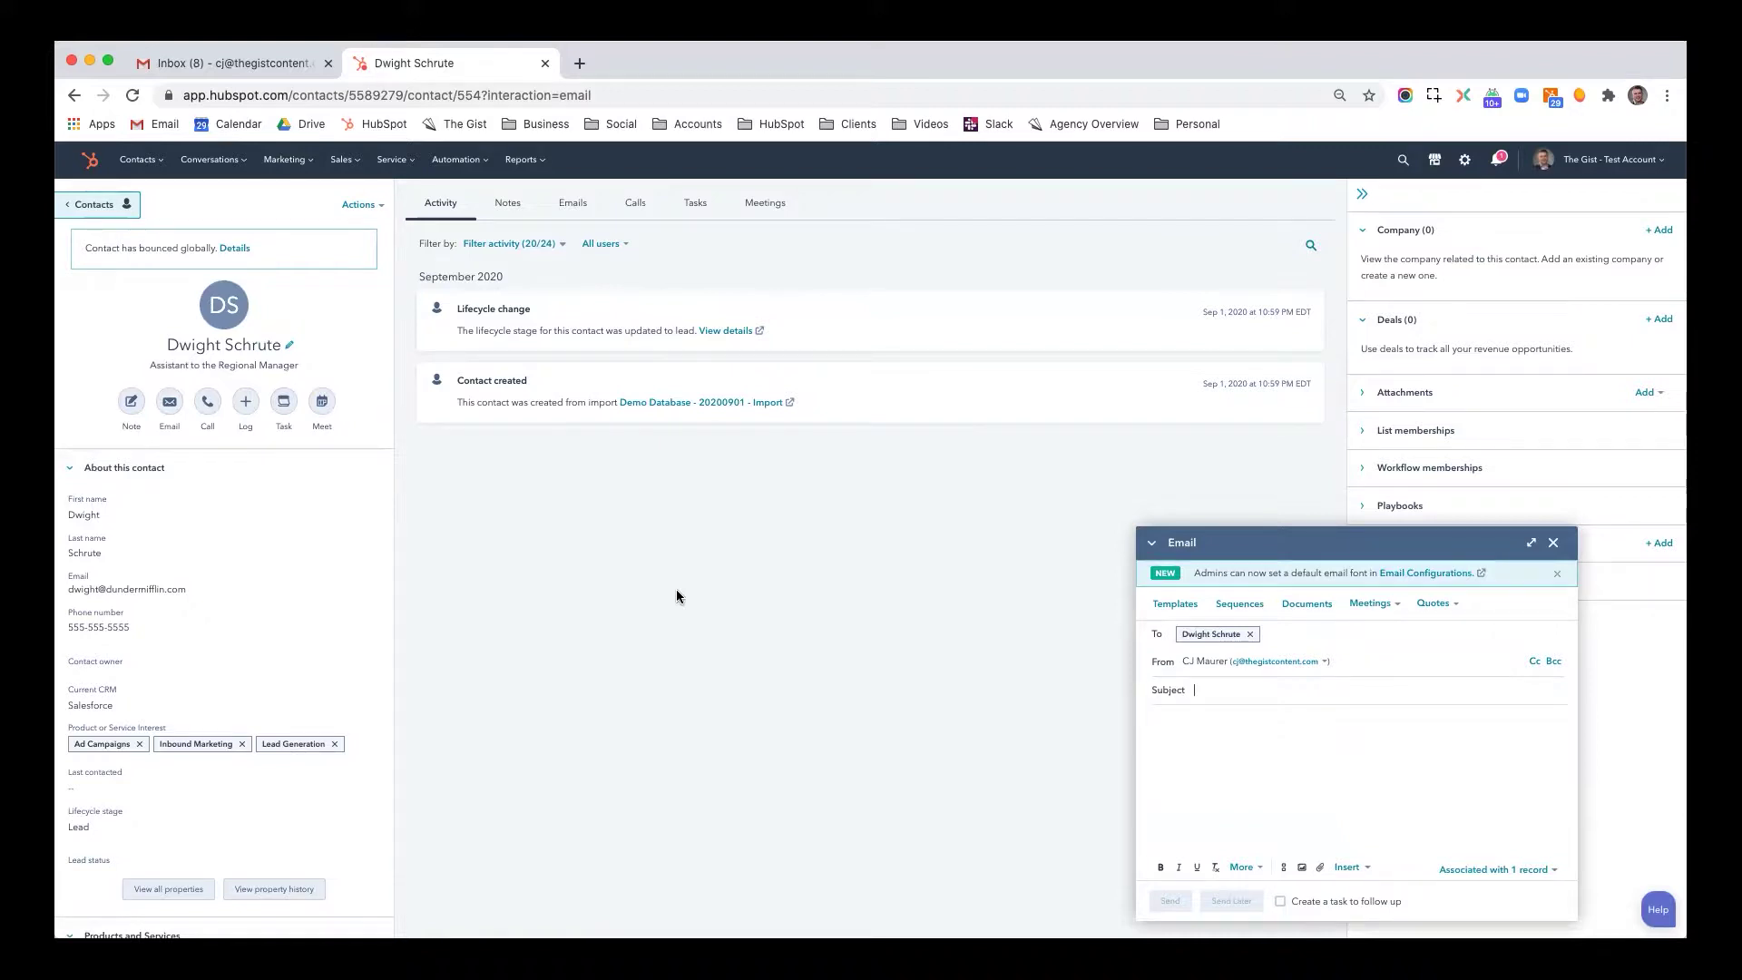
text(Test)
click(1188, 723)
text(Test)
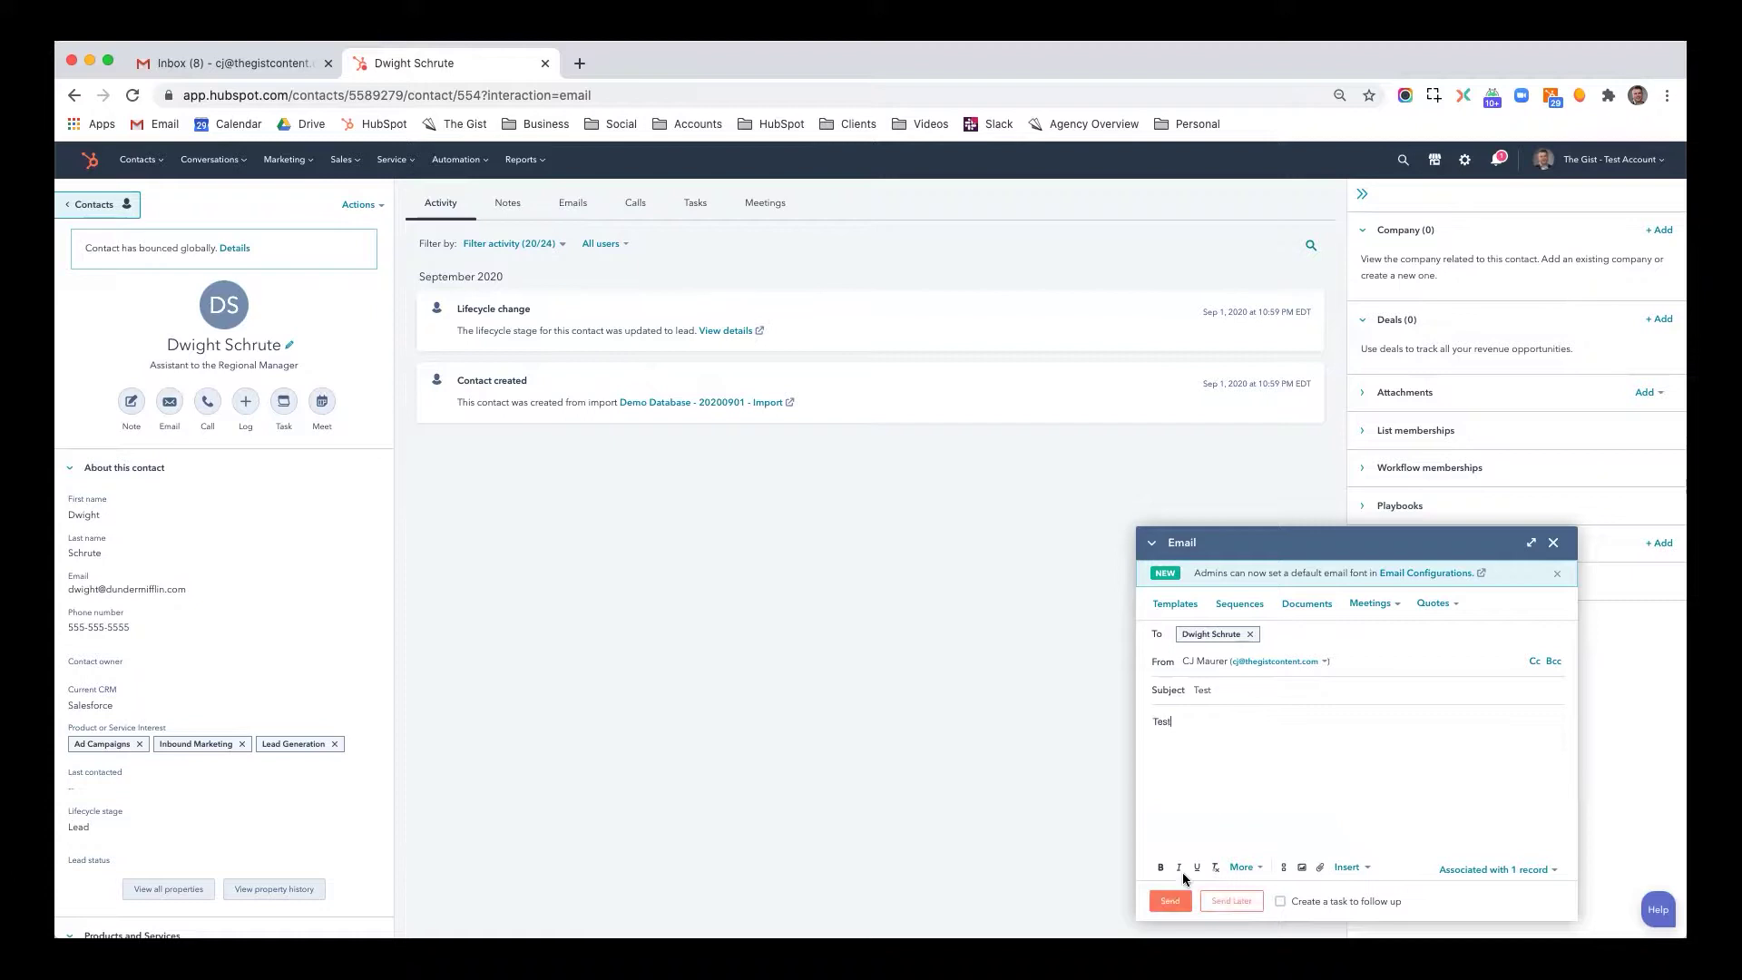
click(1170, 901)
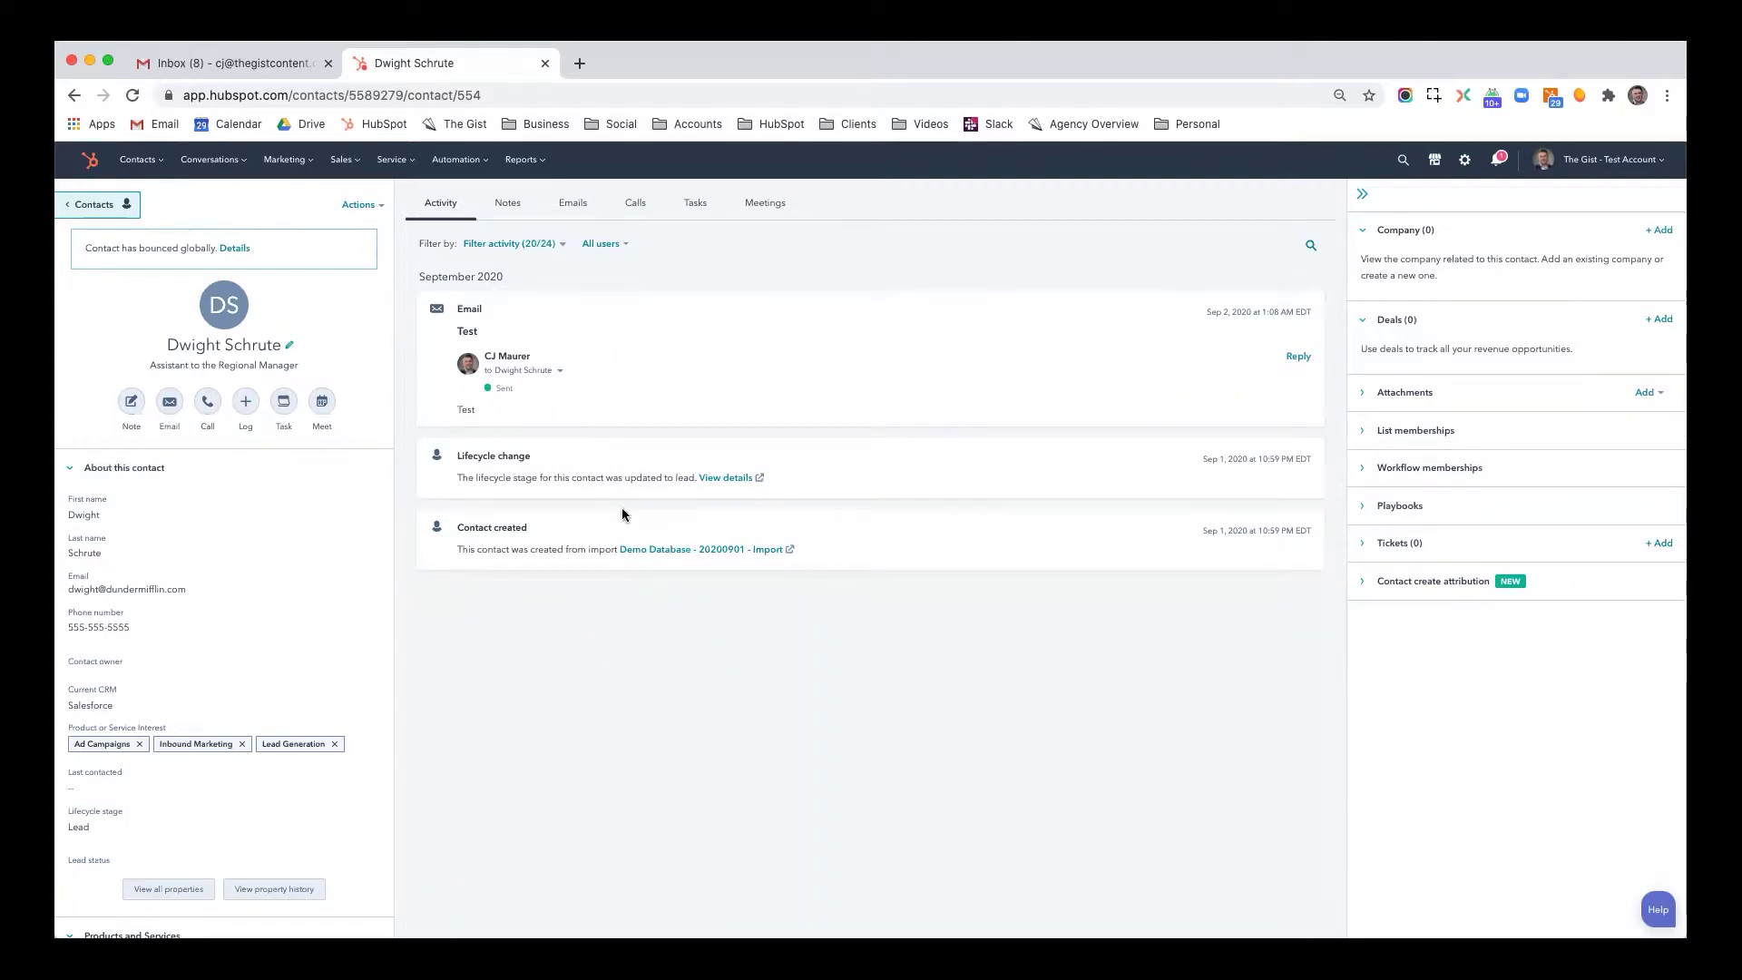
click(96, 208)
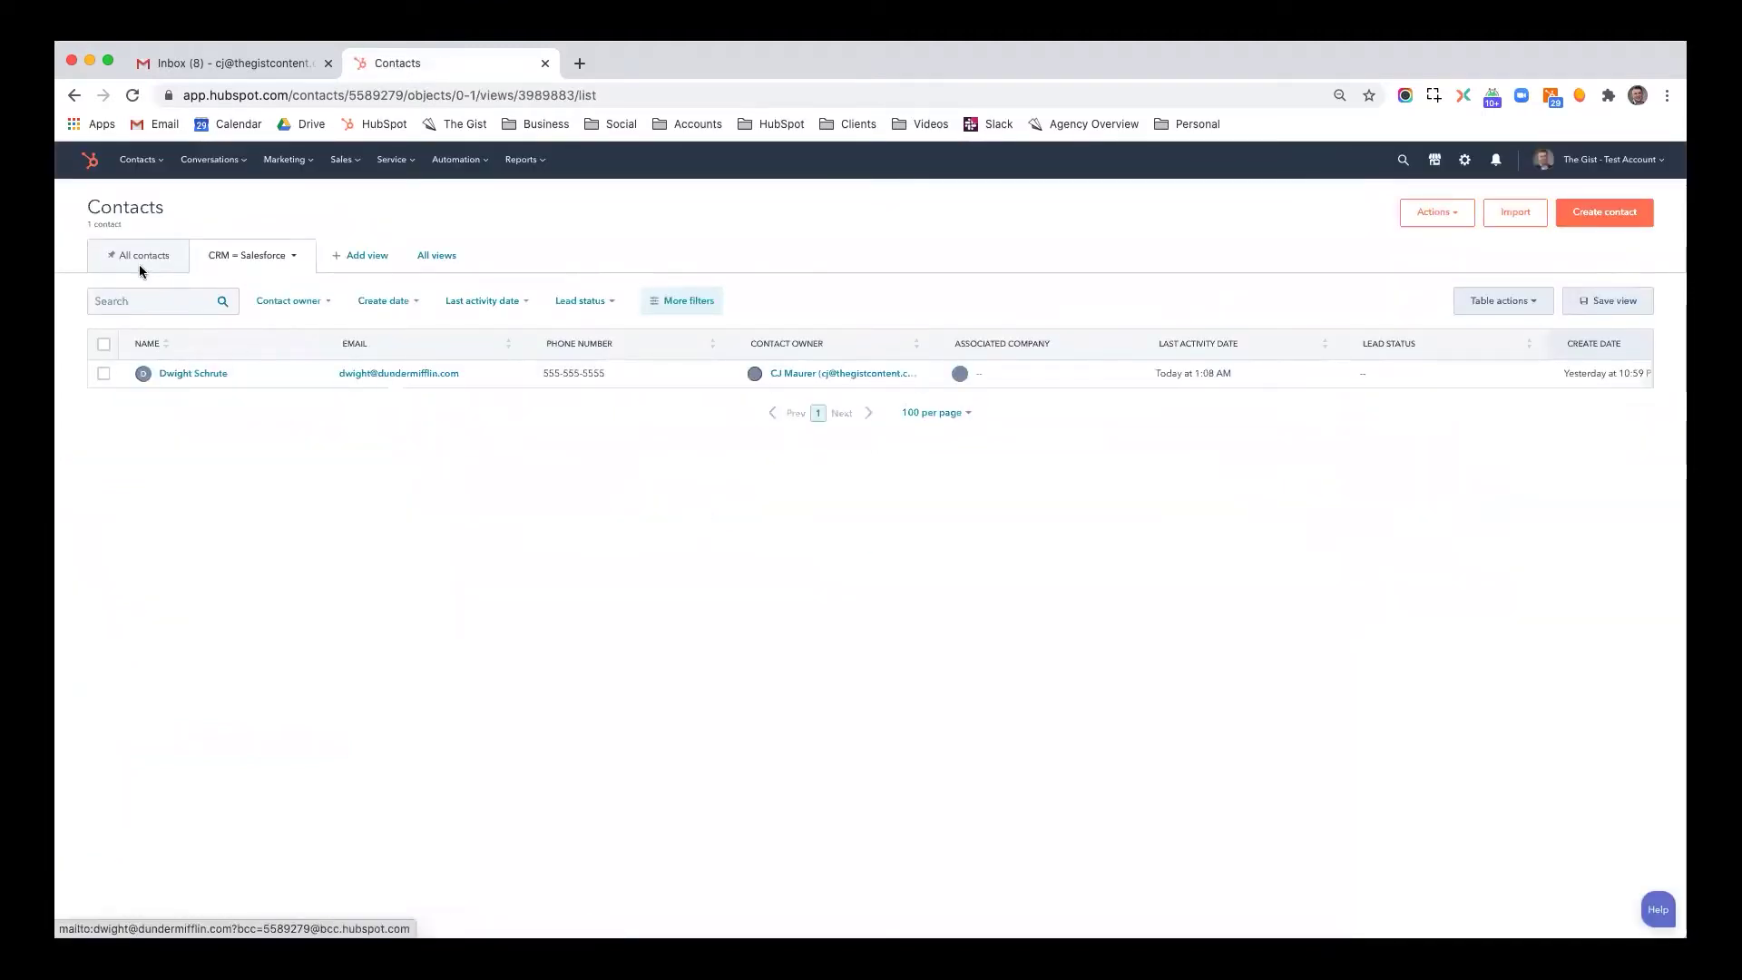
Switch to the All contacts view tab
click(139, 260)
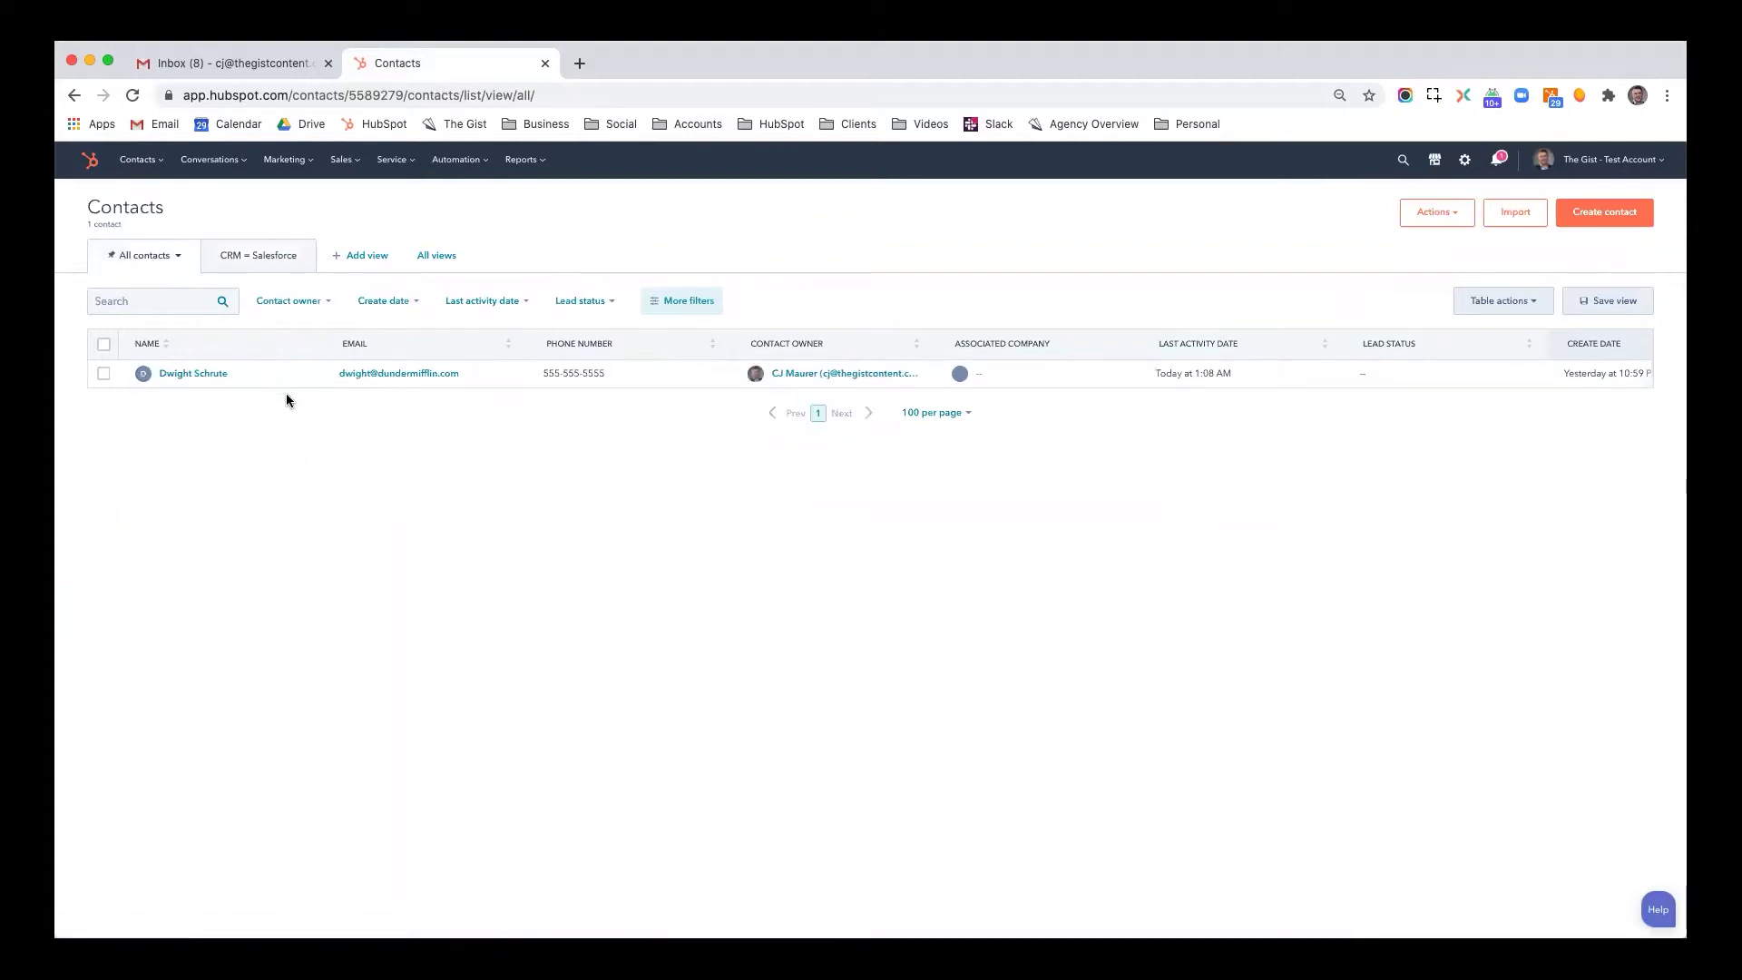